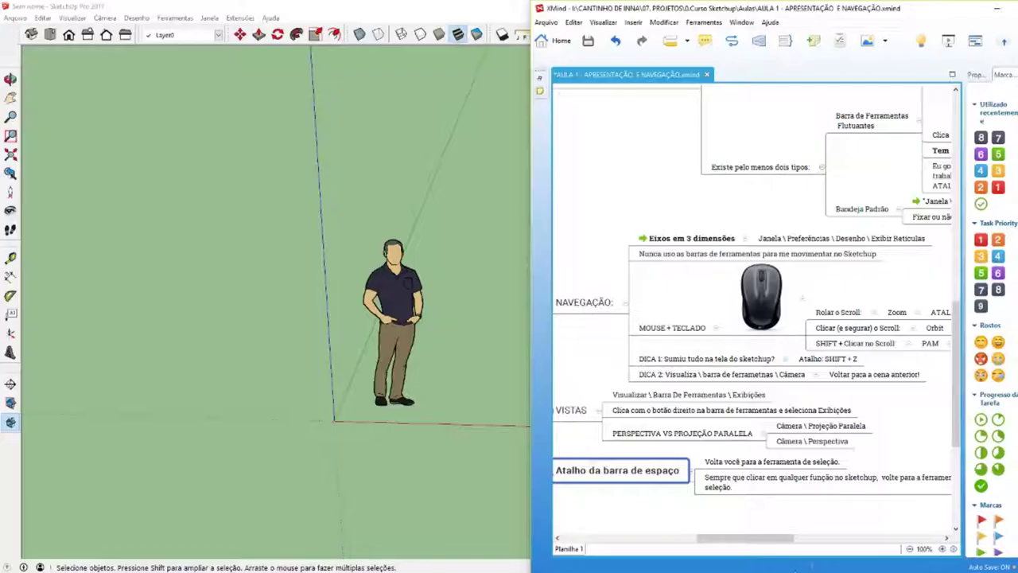
Bring the SketchUp model with the standing figure forward, full-screen.
drag(775, 539, 762, 542)
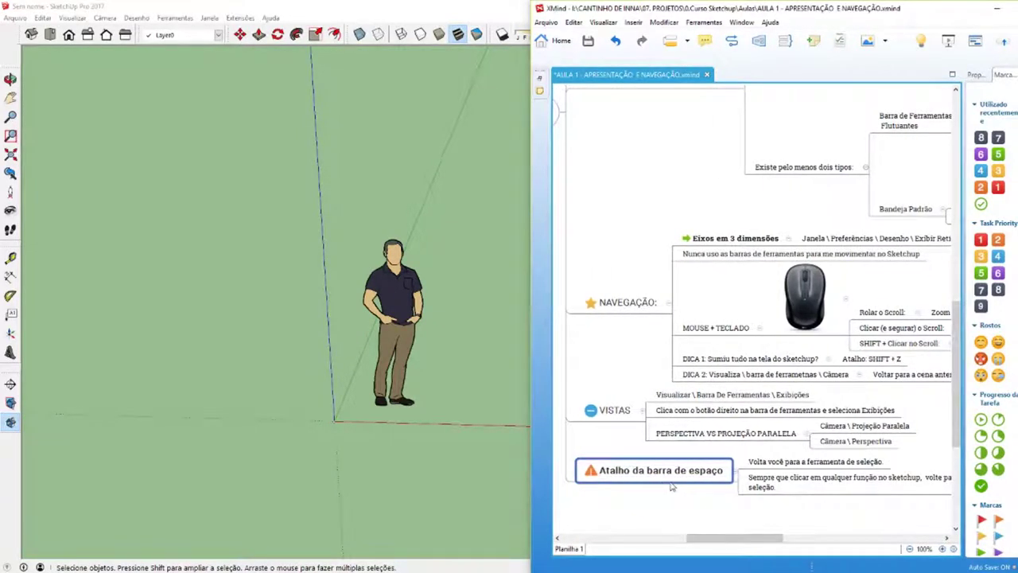
click(411, 362)
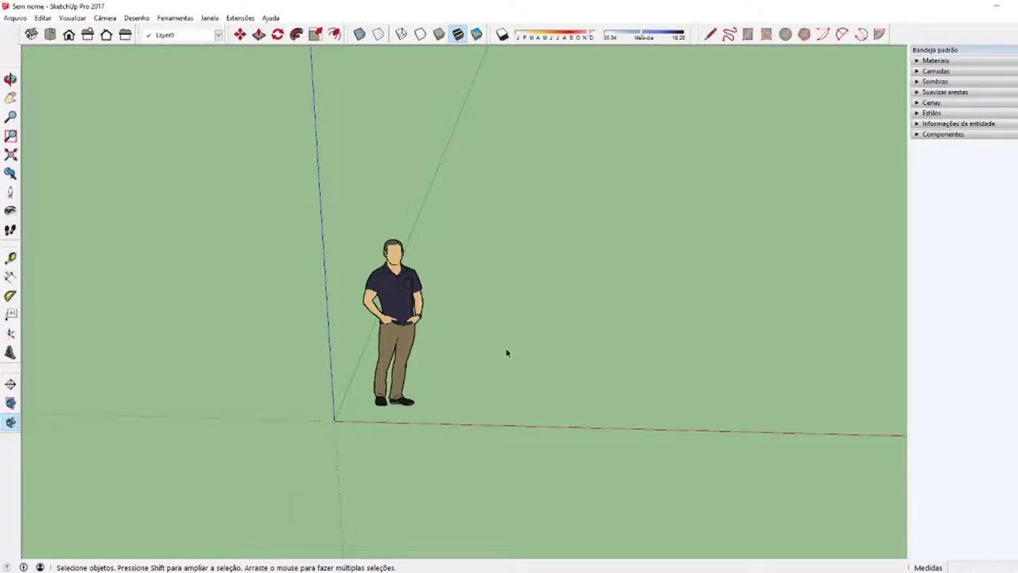
key(super+Left)
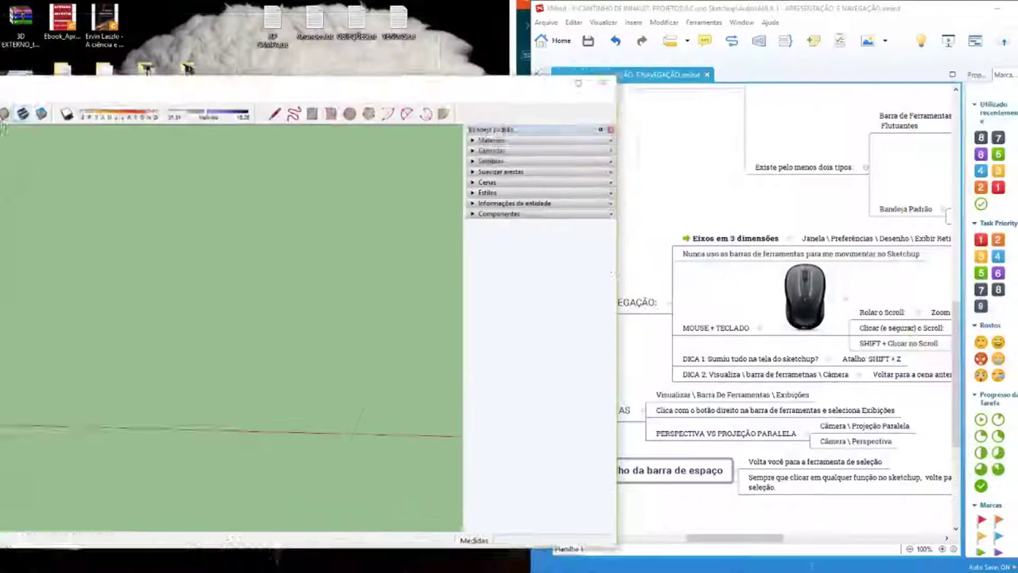
click(666, 338)
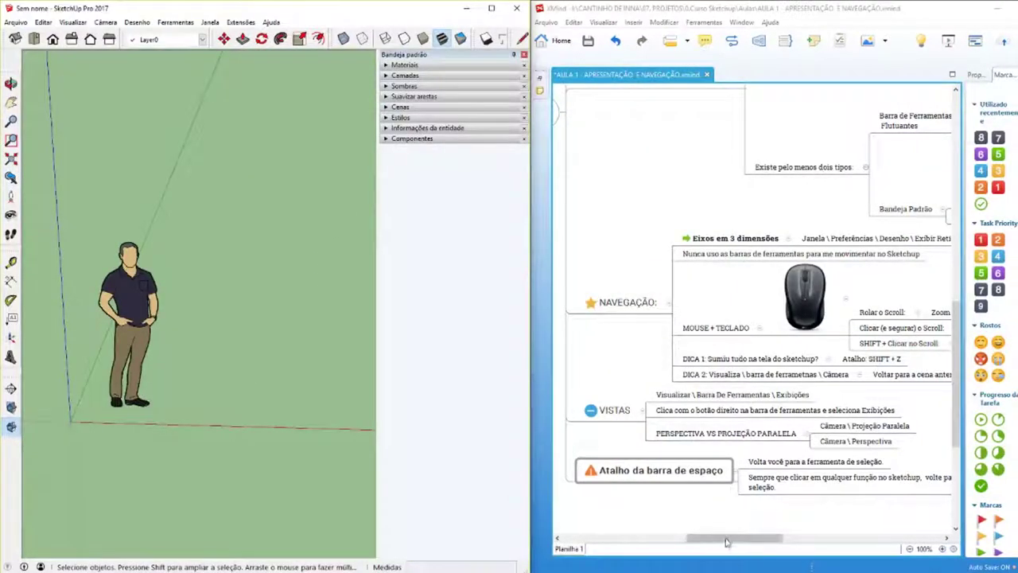
scroll(666, 327, right, 3)
click(665, 238)
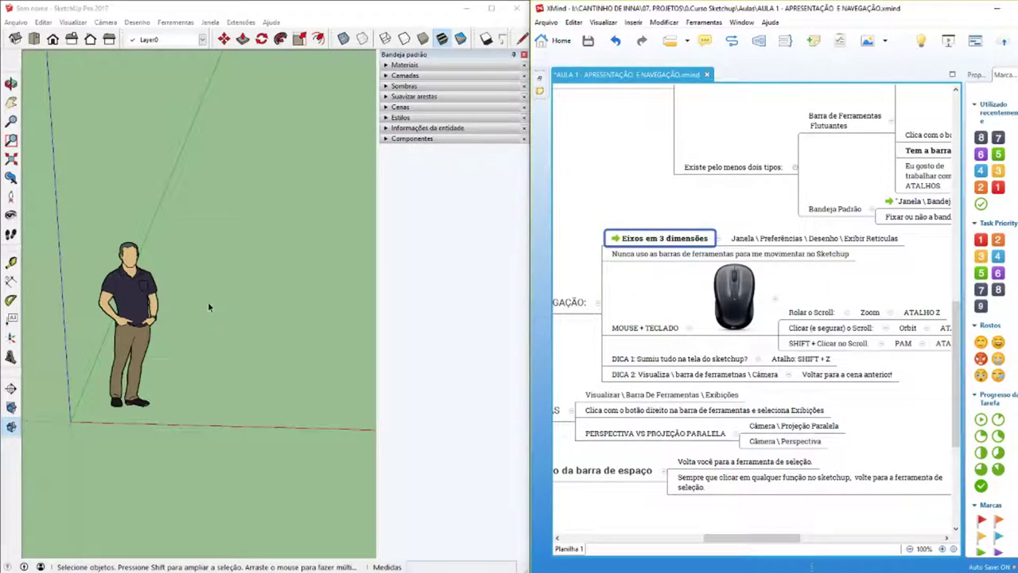
click(250, 298)
key(m)
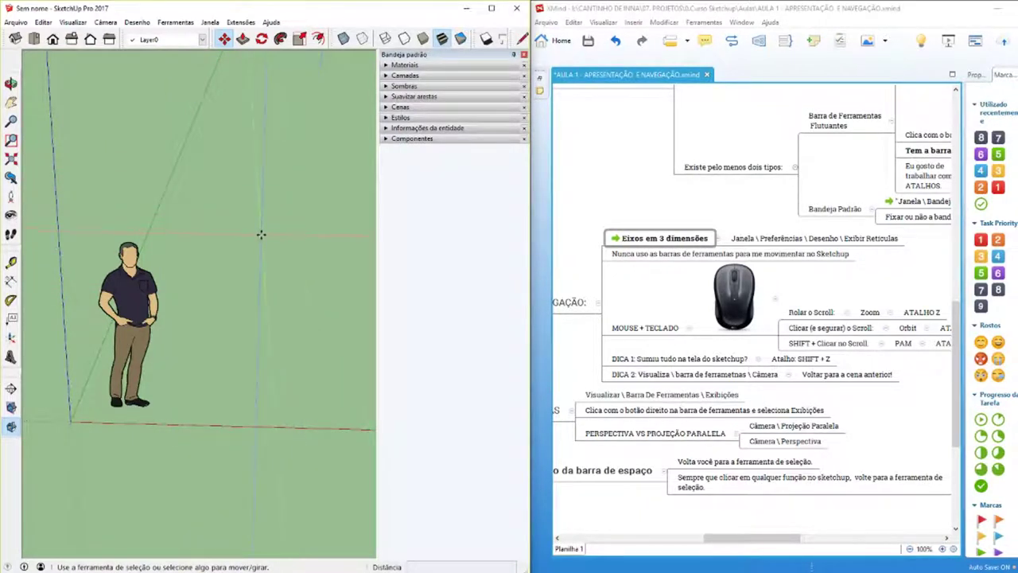
key(space)
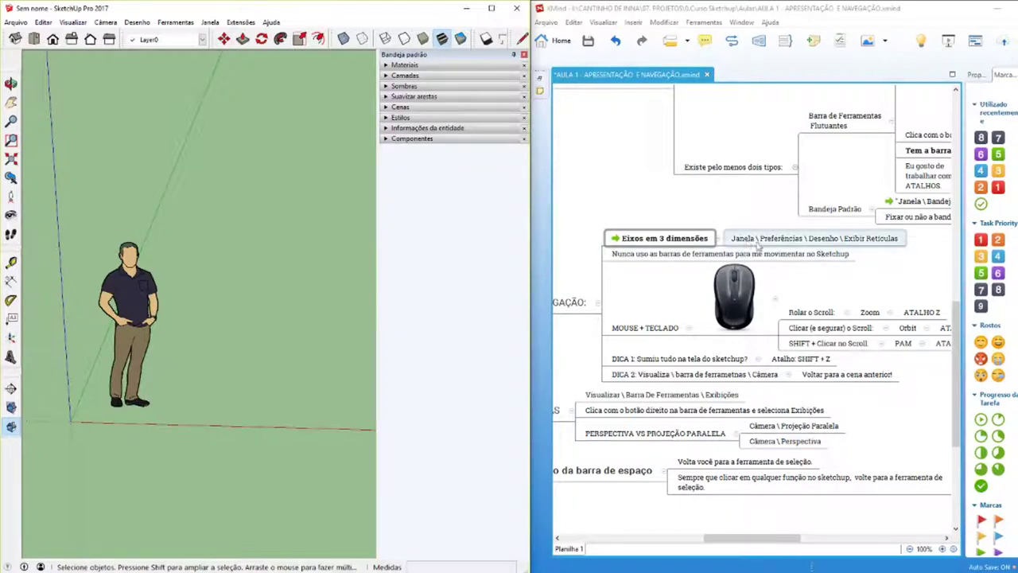
click(210, 21)
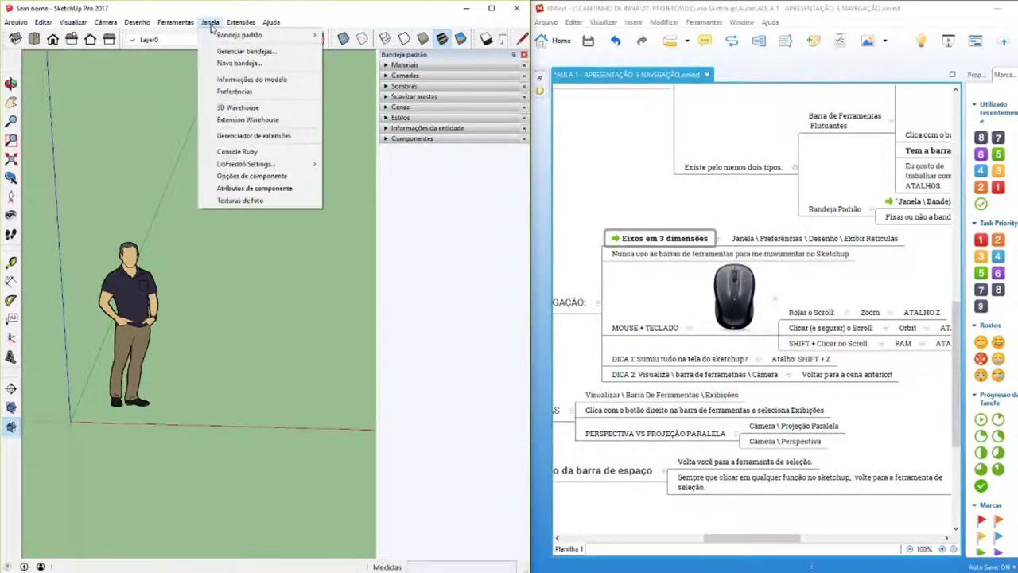
click(237, 91)
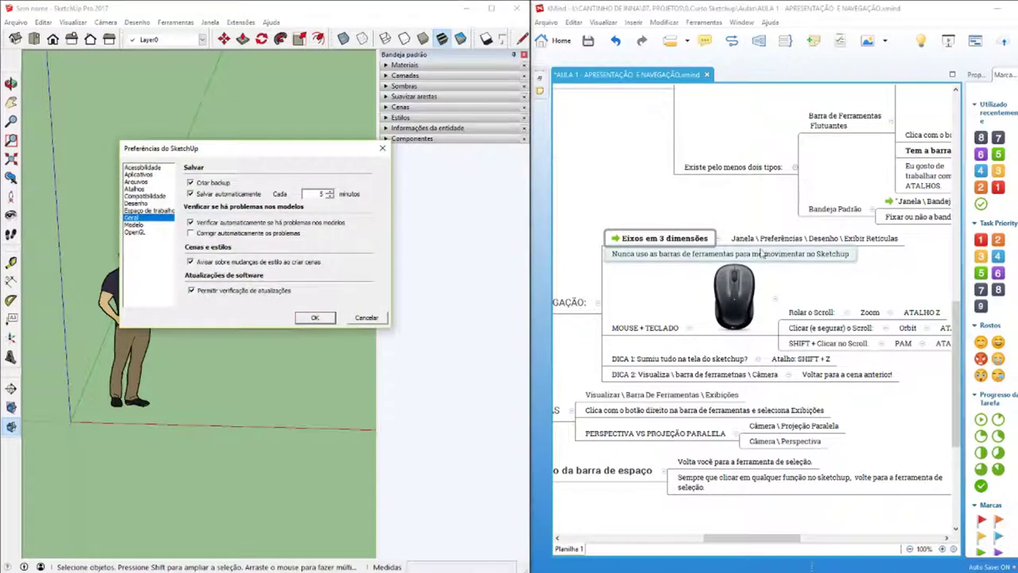
click(137, 204)
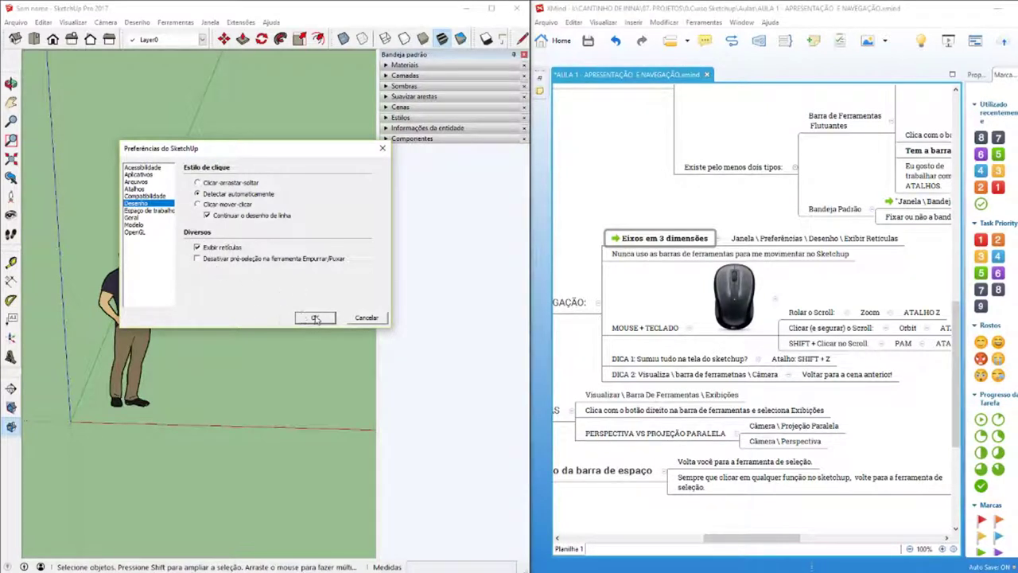
click(315, 318)
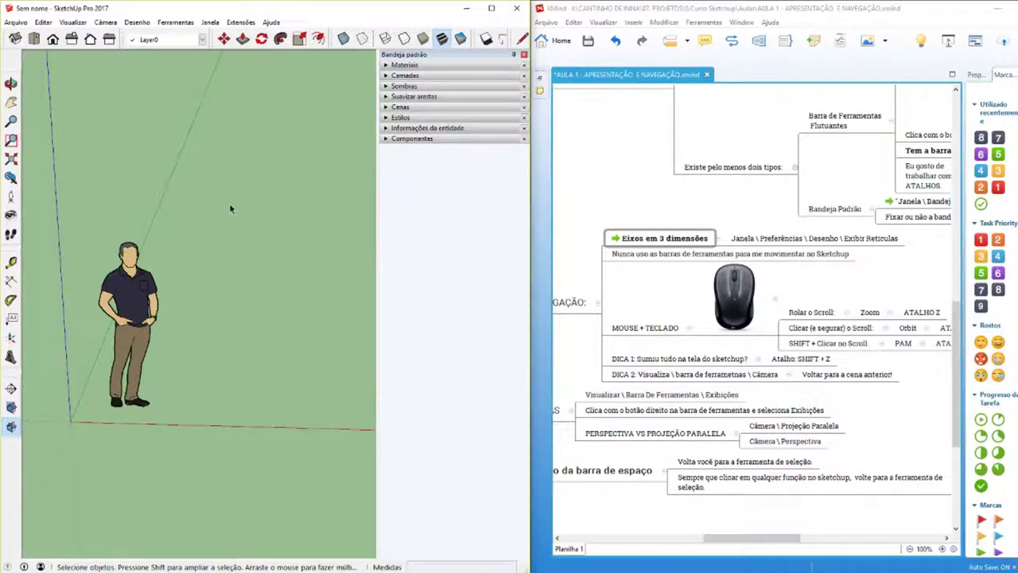
key(m)
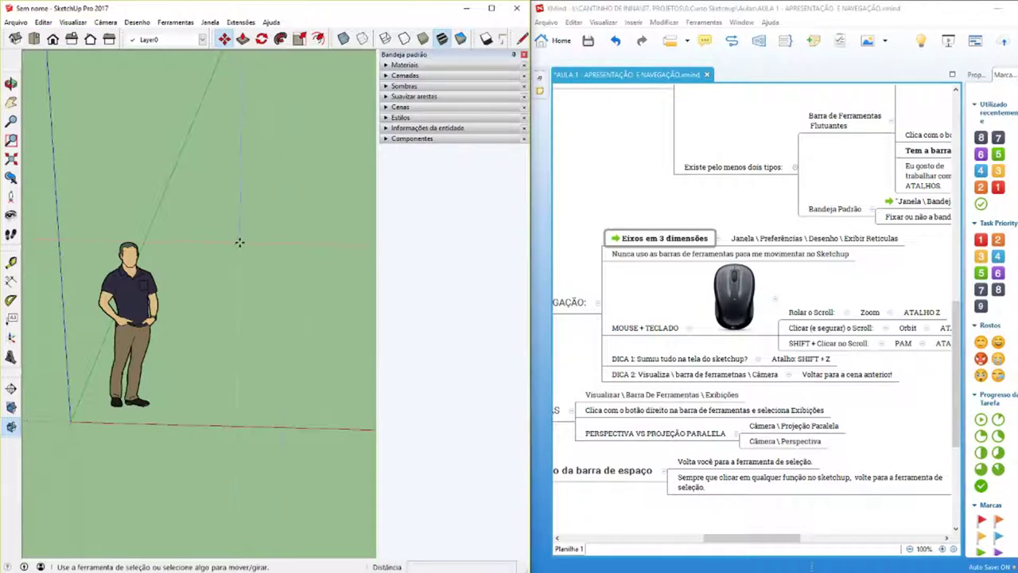
key(l)
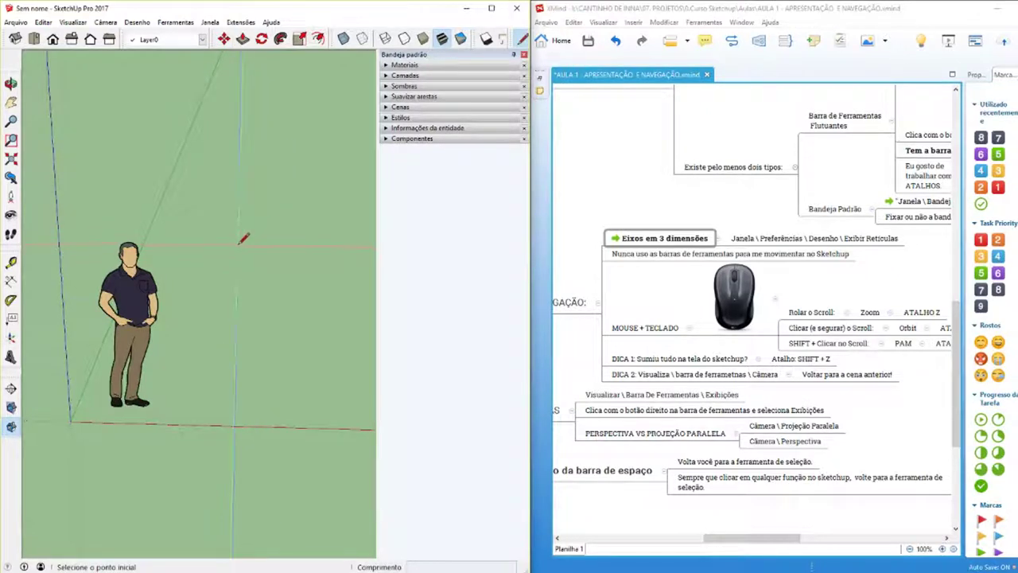
key(space)
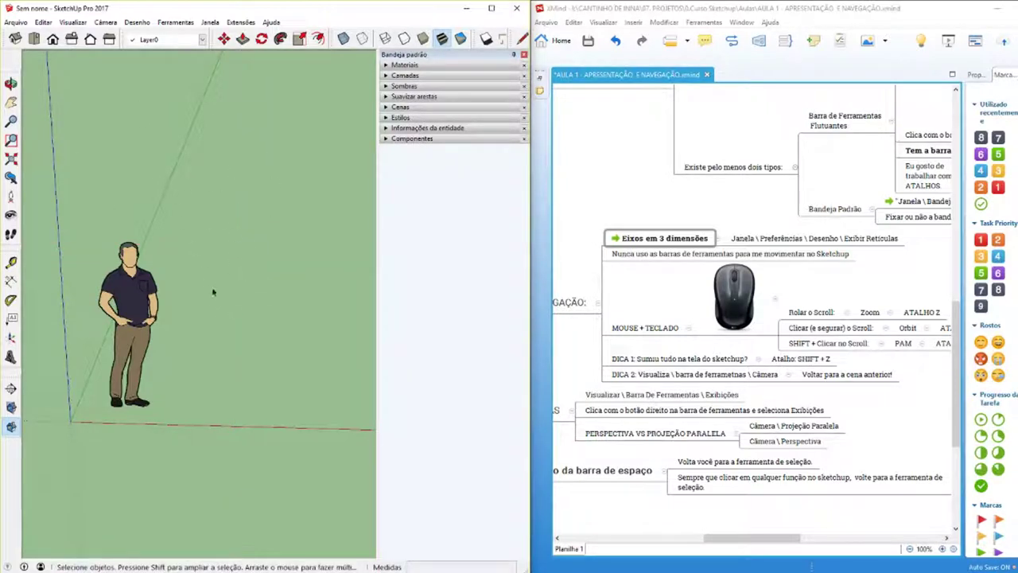
scroll(613, 439, down, 3)
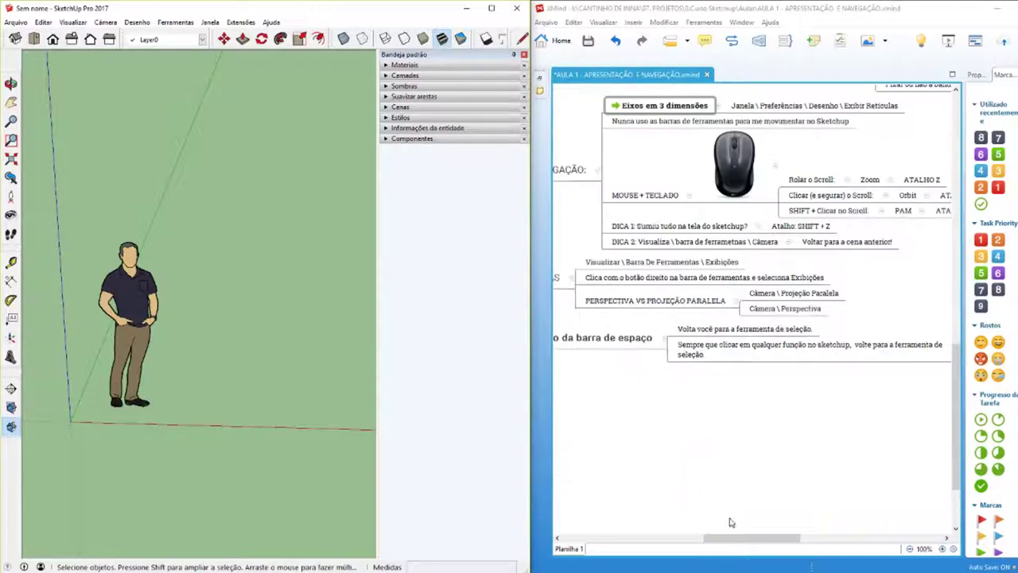
drag(748, 538, 714, 523)
click(719, 347)
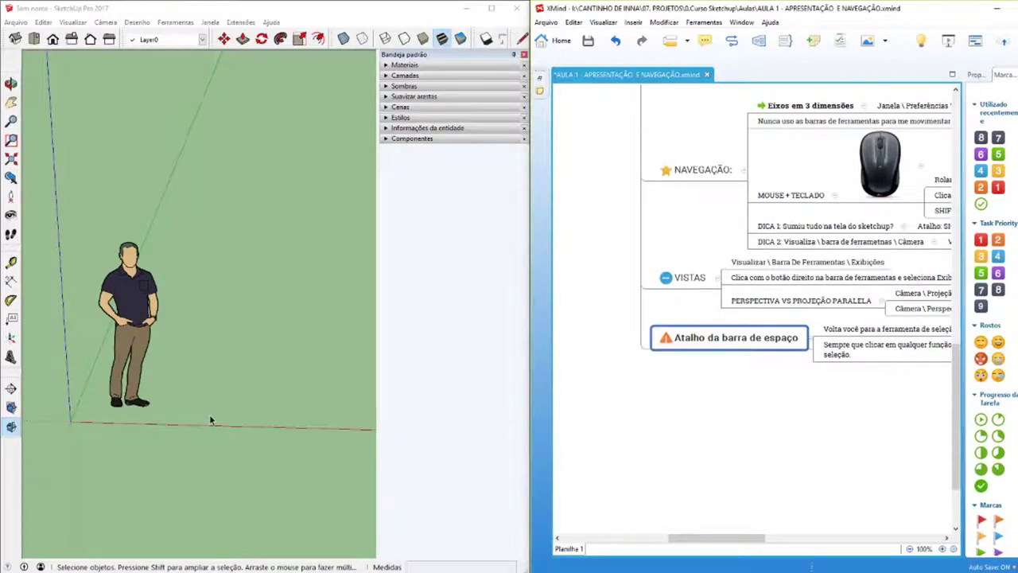
drag(698, 538, 718, 544)
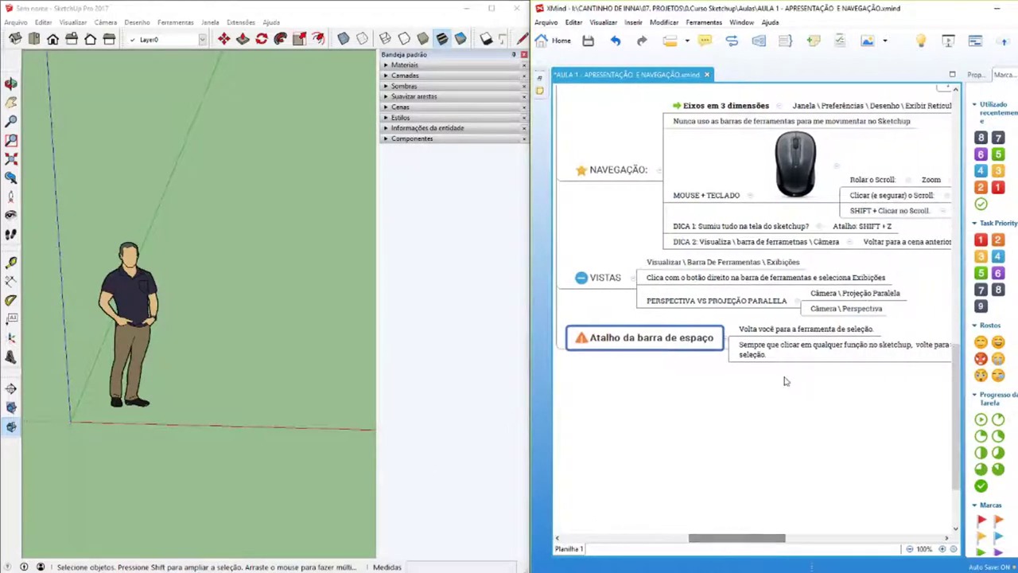
click(738, 329)
text(hkj)
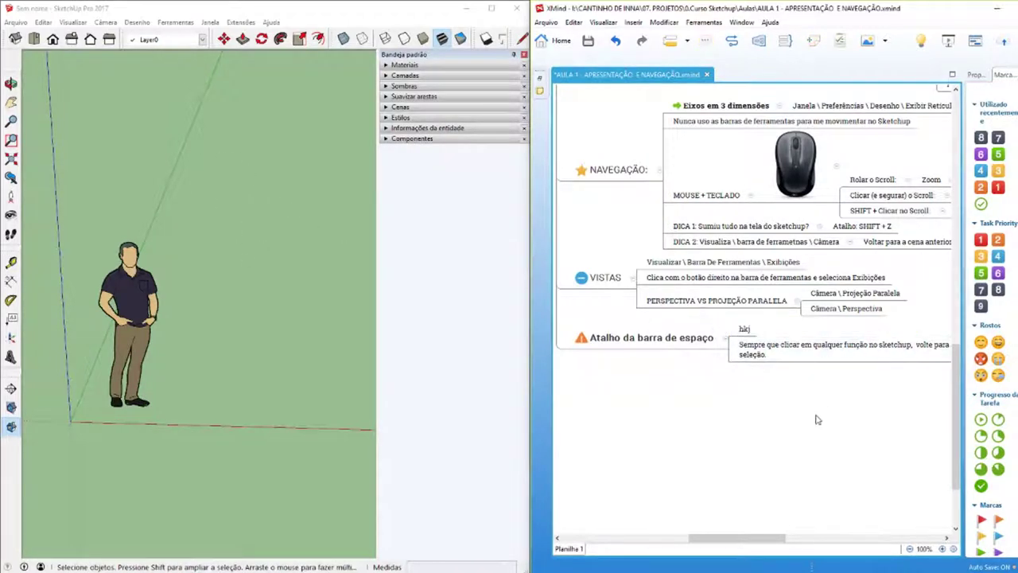
Turn on Back Edges, try Push/Pull, then select and deselect the standing figure.
click(744, 371)
click(268, 301)
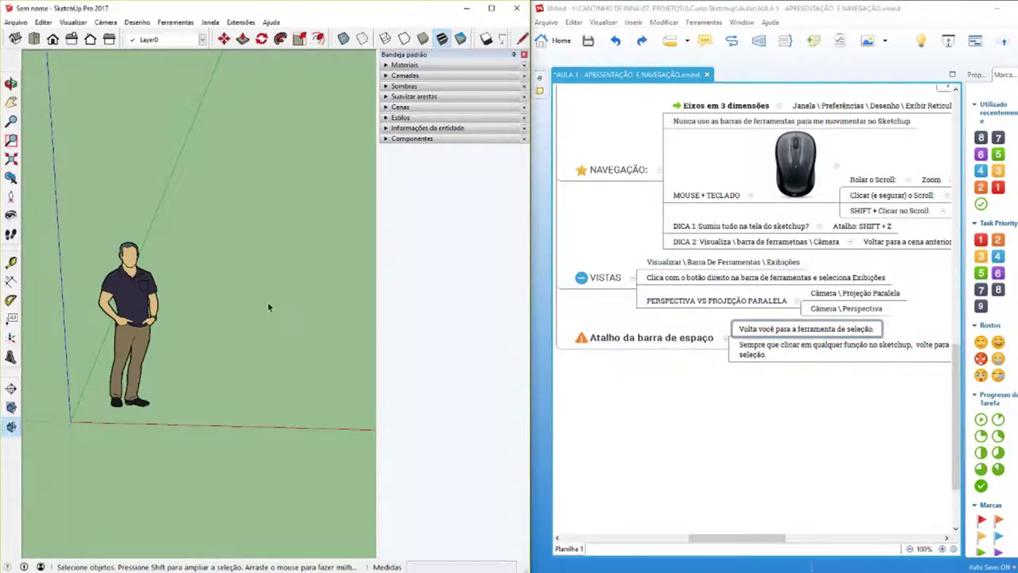
click(362, 38)
click(243, 38)
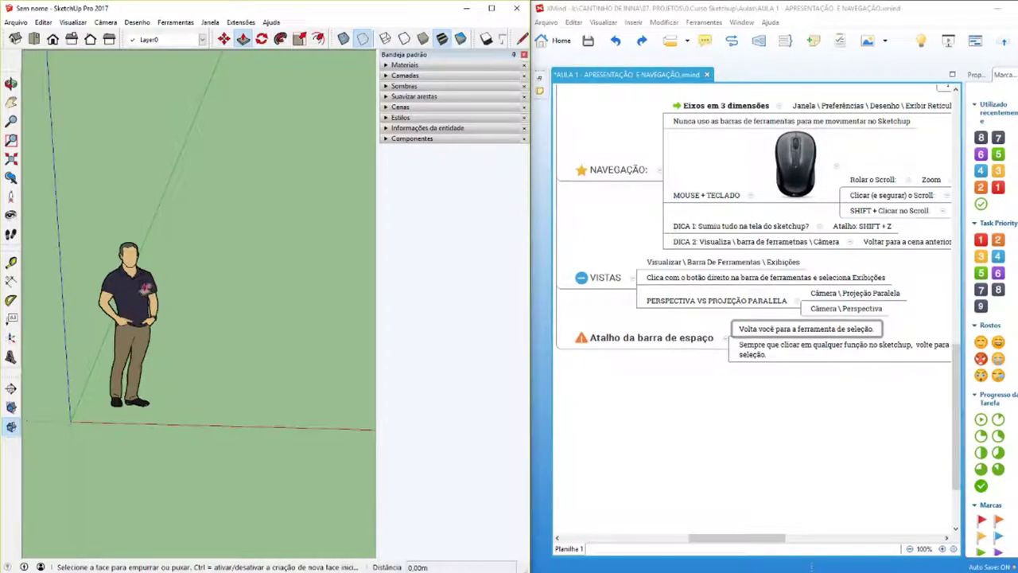
key(space)
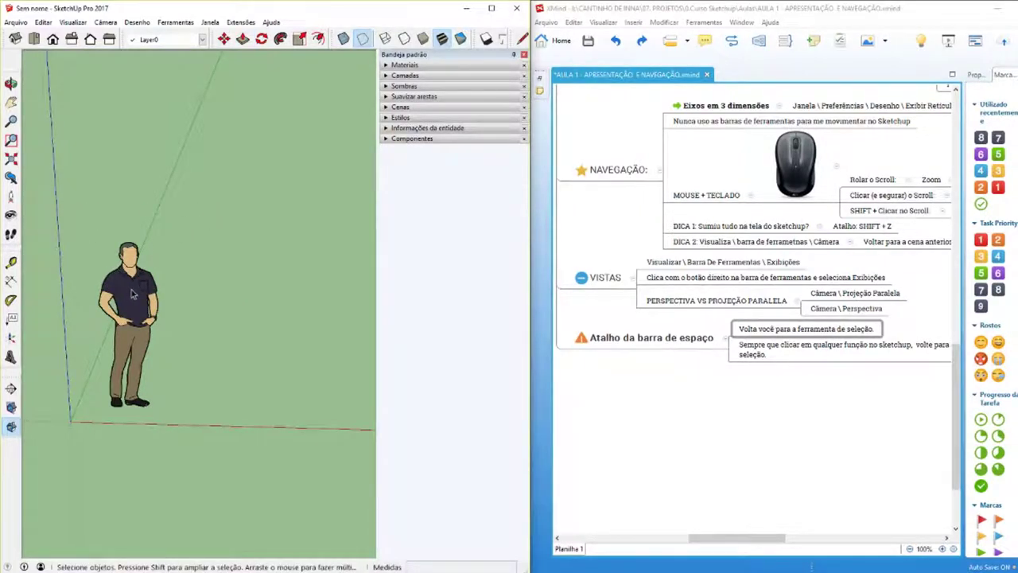
click(137, 296)
click(98, 229)
Review the XMind topics on returning to Select and avoiding navigation toolbars, then maximize SketchUp.
click(738, 351)
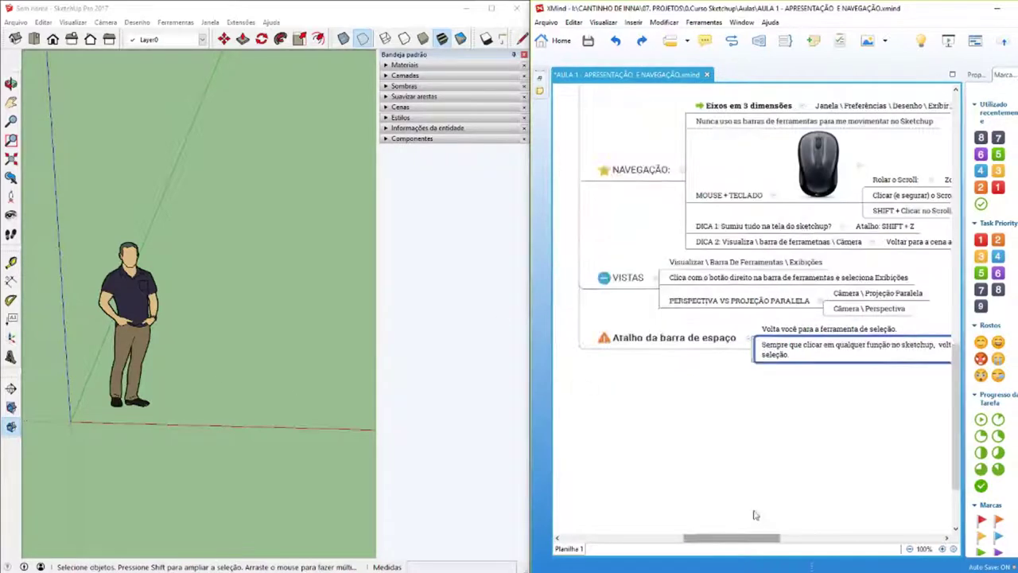
scroll(739, 413, up, 2)
scroll(740, 461, up, 1)
scroll(676, 351, left, 1)
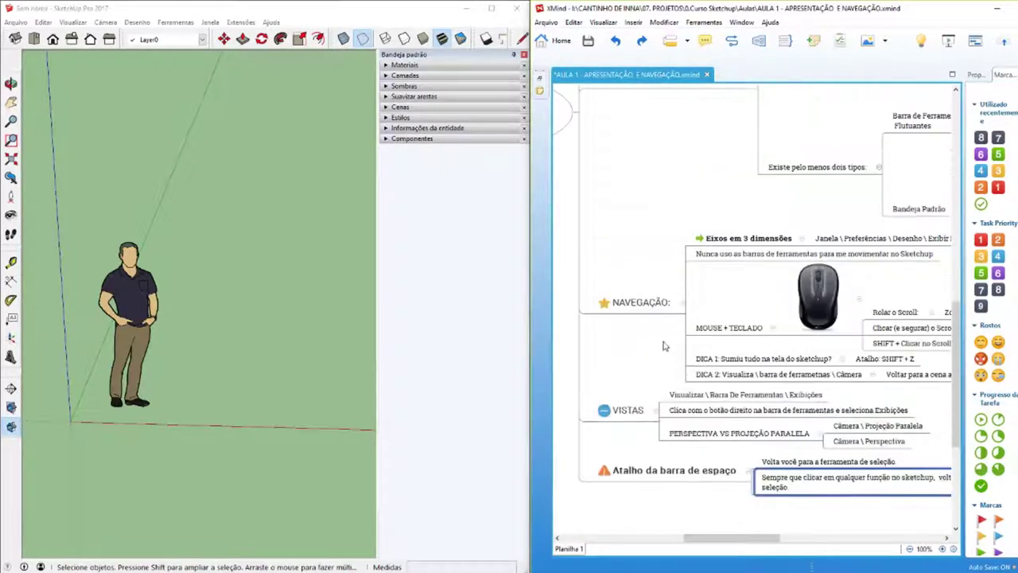
click(738, 254)
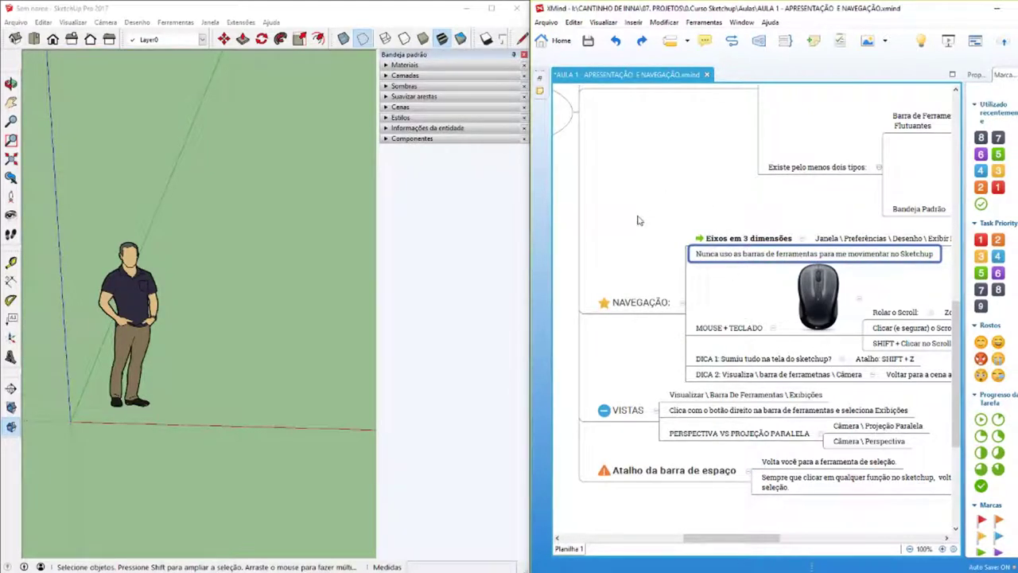
double_click(487, 7)
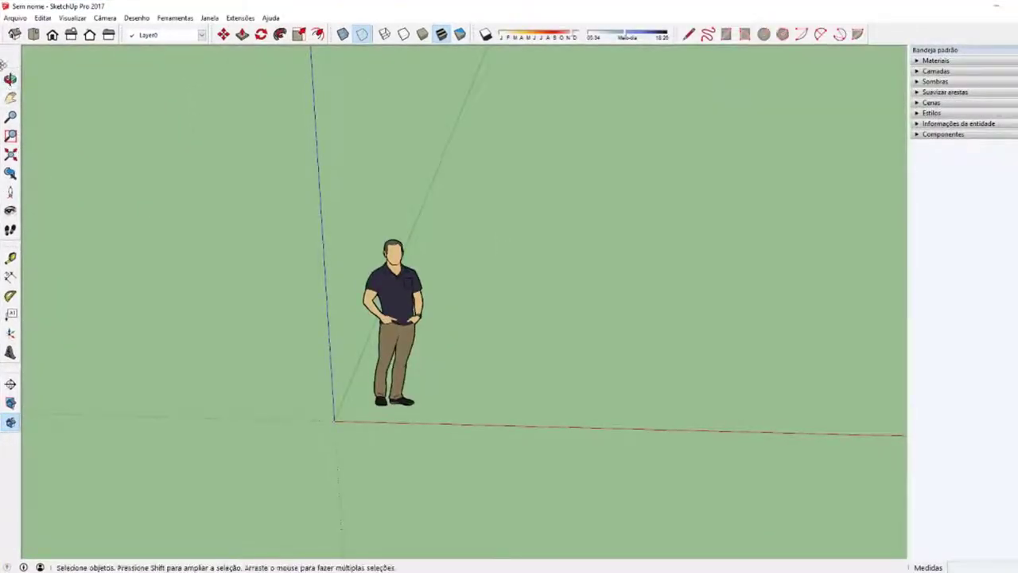
Float the Camera toolbar off the left dock and orbit around the standing figure.
drag(4, 63, 52, 67)
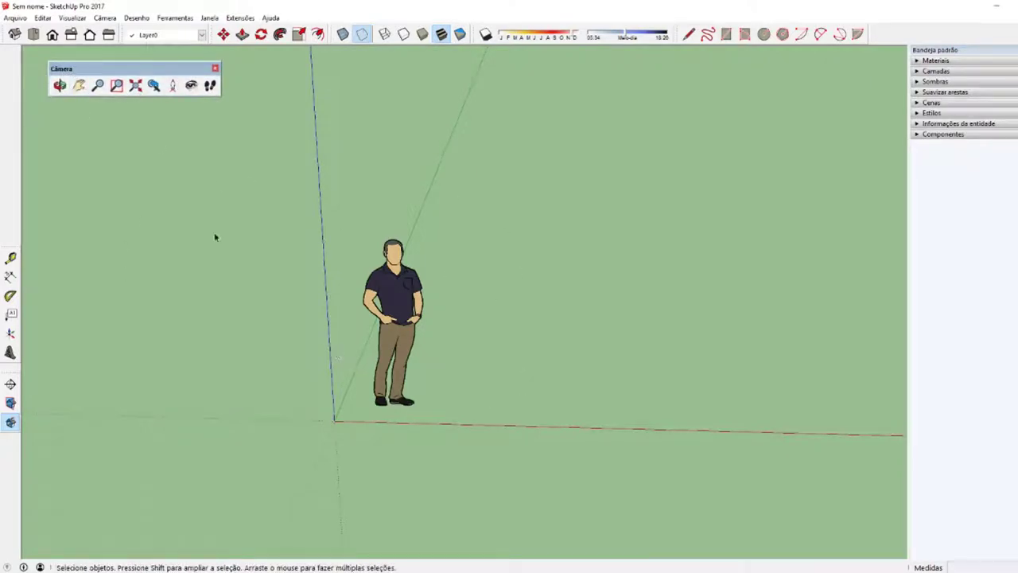
click(60, 86)
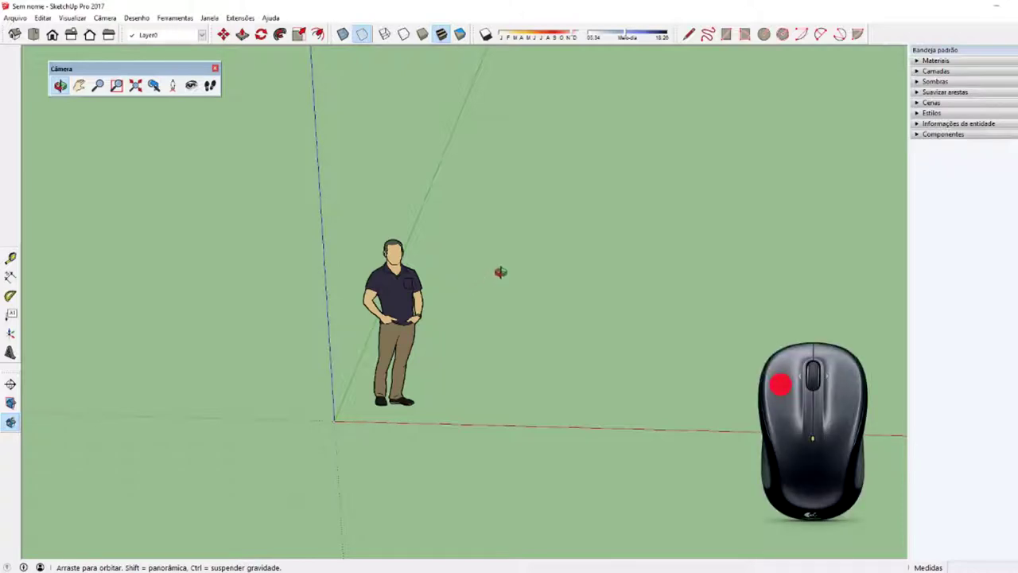
mouse_move(501, 272)
mouse_down()
mouse_move(269, 281)
mouse_move(59, 250)
mouse_move(415, 290)
mouse_move(518, 223)
mouse_move(427, 105)
mouse_move(432, 37)
mouse_move(405, 152)
mouse_move(660, 268)
mouse_move(668, 262)
mouse_move(175, 249)
mouse_up()
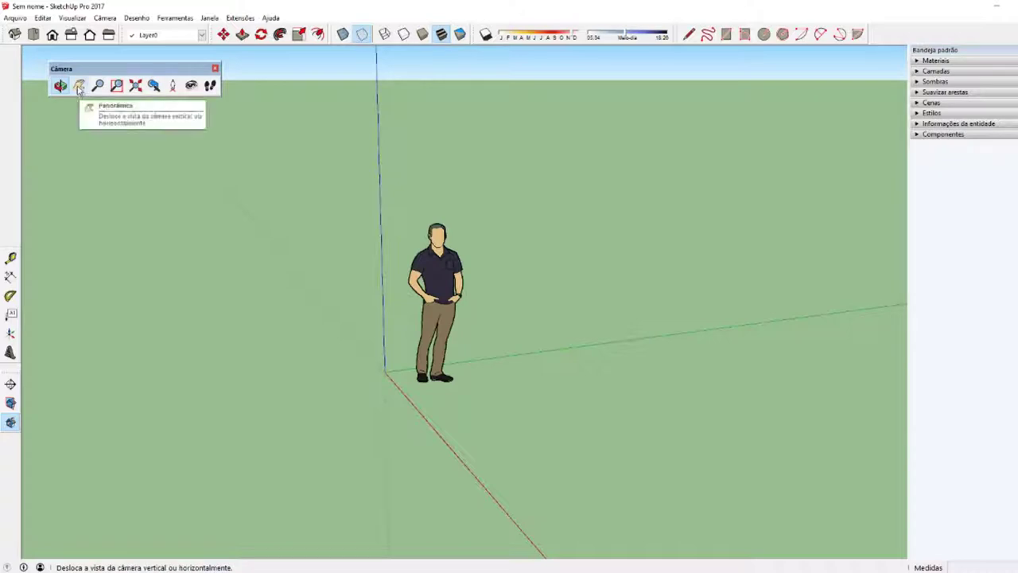
Pan the view left, orbit down around the figure, then pan again to reposition it.
click(79, 86)
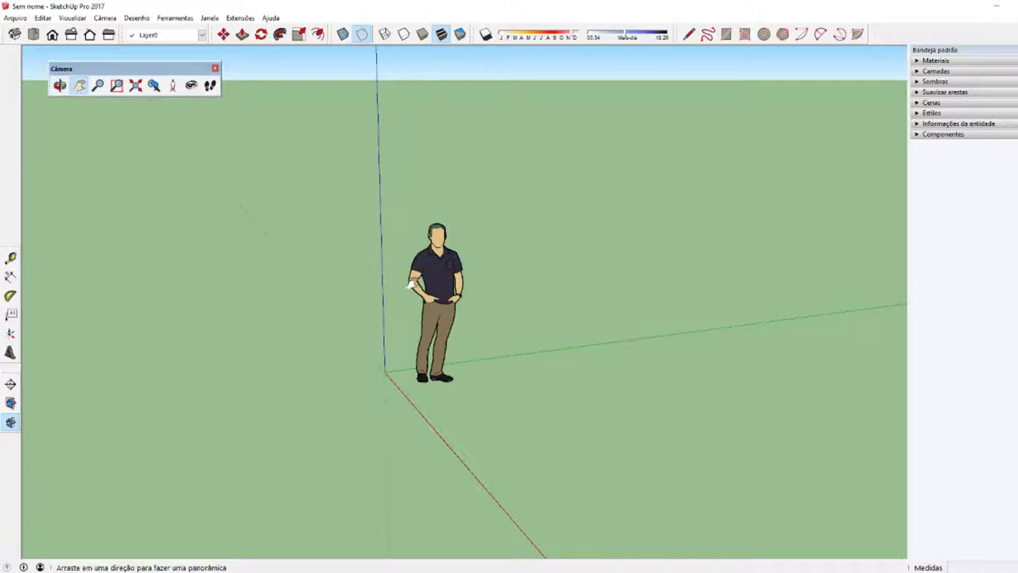
mouse_move(428, 284)
mouse_down()
mouse_move(125, 284)
mouse_move(378, 347)
mouse_move(382, 104)
mouse_move(375, 253)
mouse_move(612, 259)
mouse_move(391, 154)
mouse_up()
click(59, 85)
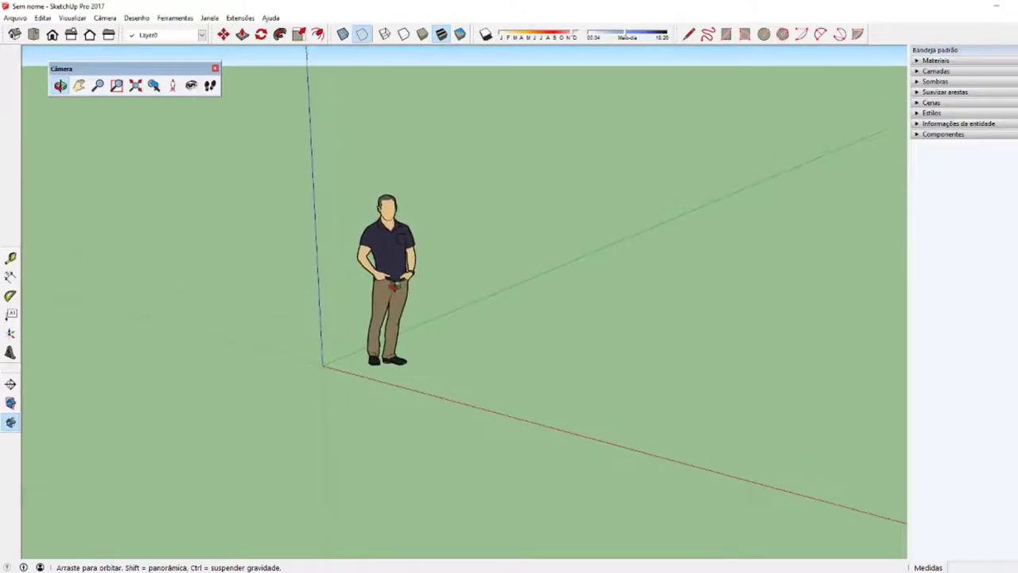
mouse_move(399, 290)
mouse_down()
mouse_move(163, 293)
mouse_move(164, 302)
mouse_move(289, 315)
mouse_move(439, 320)
mouse_move(100, 318)
mouse_move(523, 321)
mouse_move(448, 381)
mouse_move(389, 61)
mouse_move(317, 350)
mouse_up()
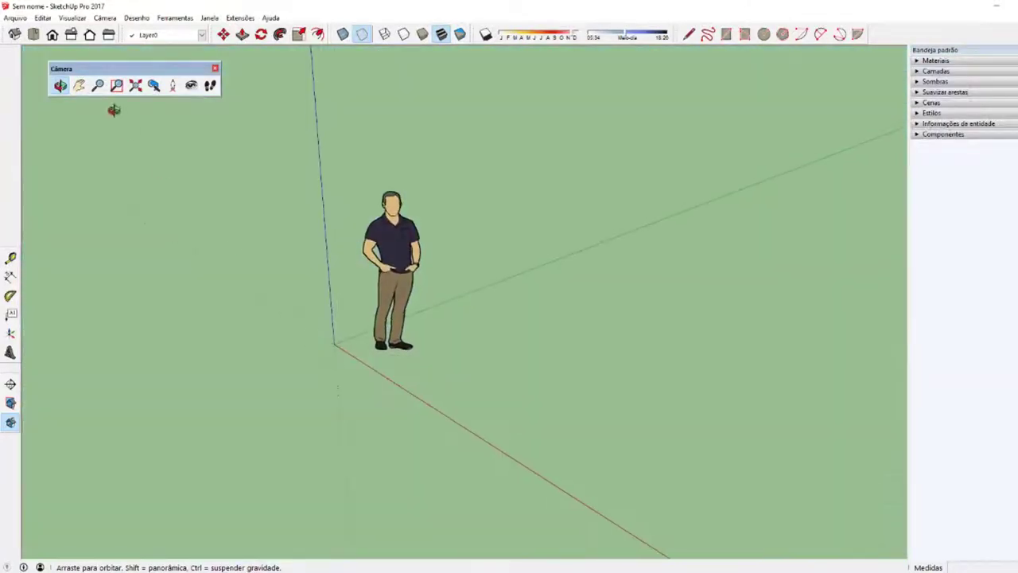
click(80, 85)
mouse_move(418, 252)
mouse_down()
mouse_move(87, 254)
mouse_move(853, 283)
mouse_move(71, 282)
mouse_move(556, 332)
mouse_move(473, 188)
mouse_move(458, 284)
mouse_up()
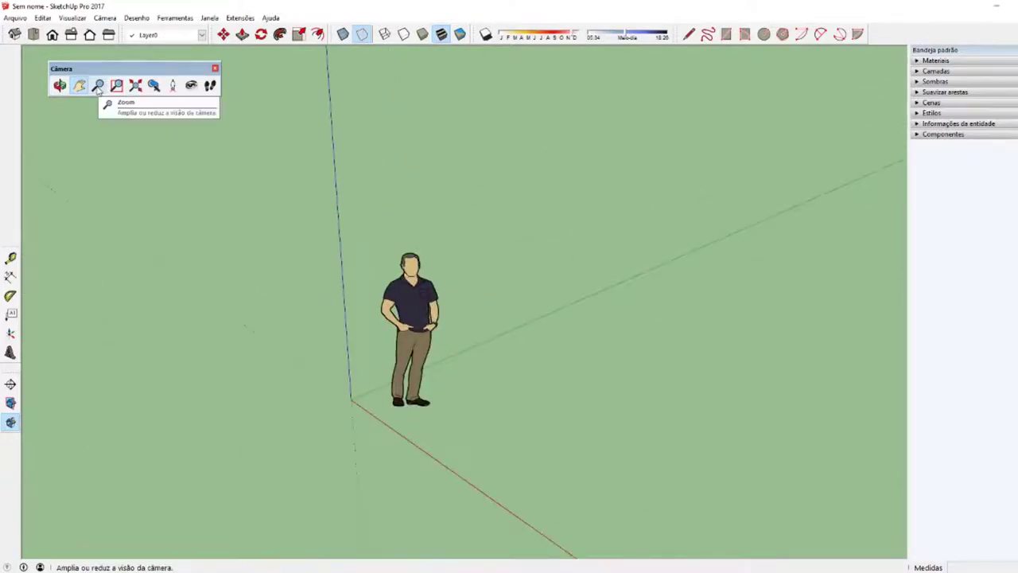
Zoom in on the standing figure, check the Orbit and PAM topics in XMind, and return to SketchUp.
click(98, 85)
mouse_move(375, 398)
mouse_down()
mouse_move(357, 97)
mouse_move(347, 520)
mouse_move(364, 408)
mouse_move(371, 194)
mouse_up()
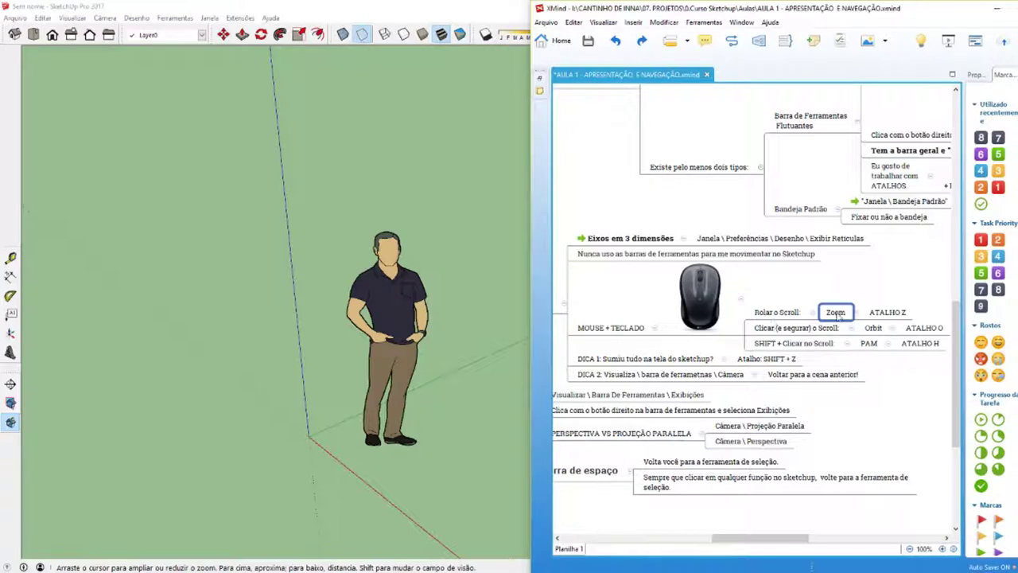
click(874, 329)
click(870, 344)
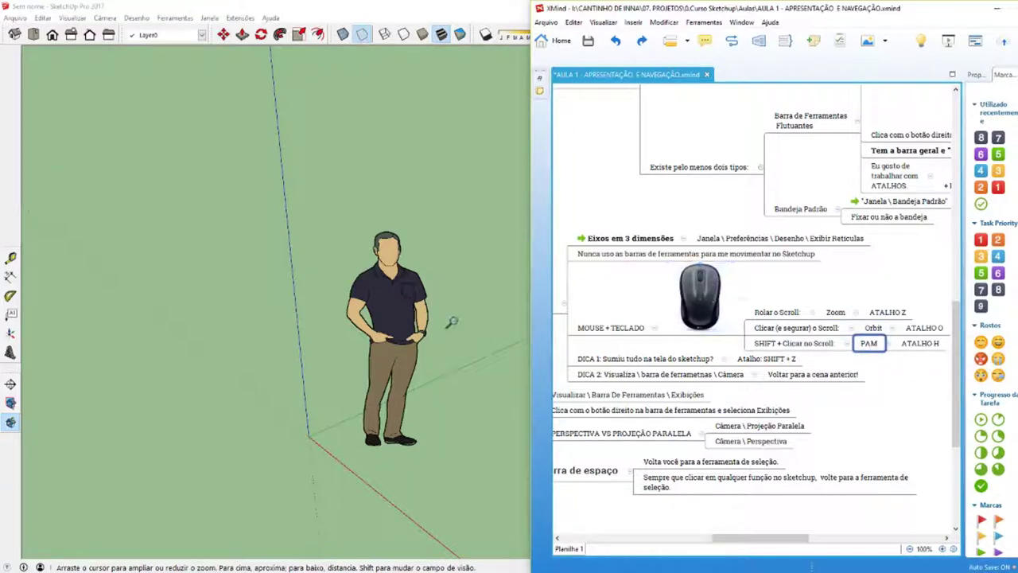
click(255, 6)
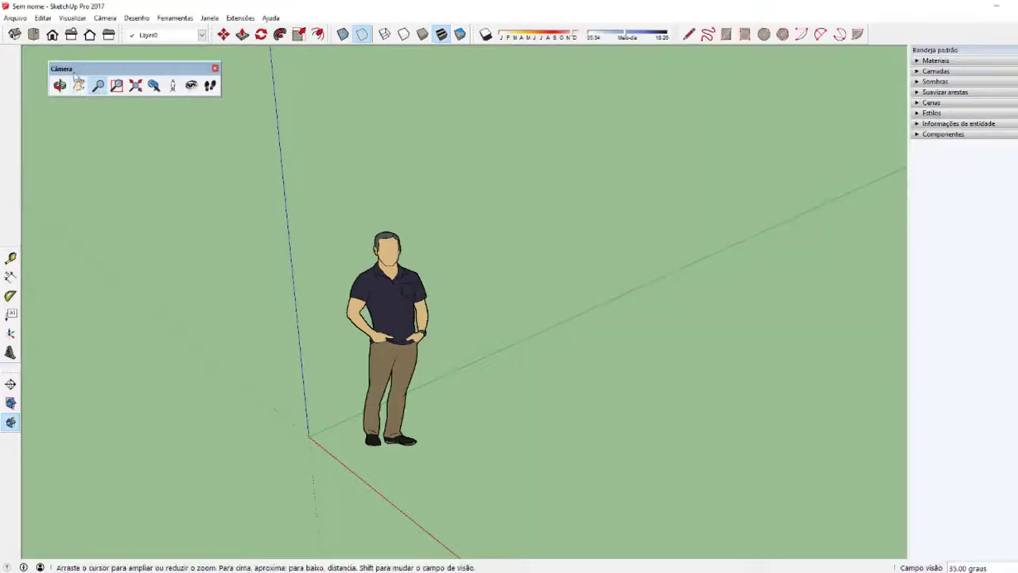
Move the Camera palette down-right and practise switching between Orbit (O) and Select (Space).
drag(79, 69, 127, 94)
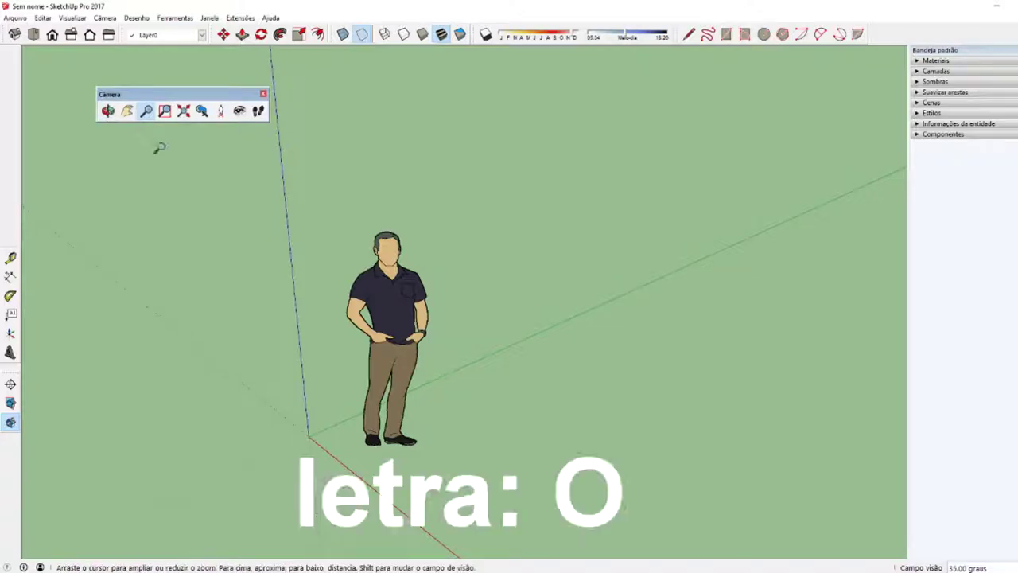
key(space)
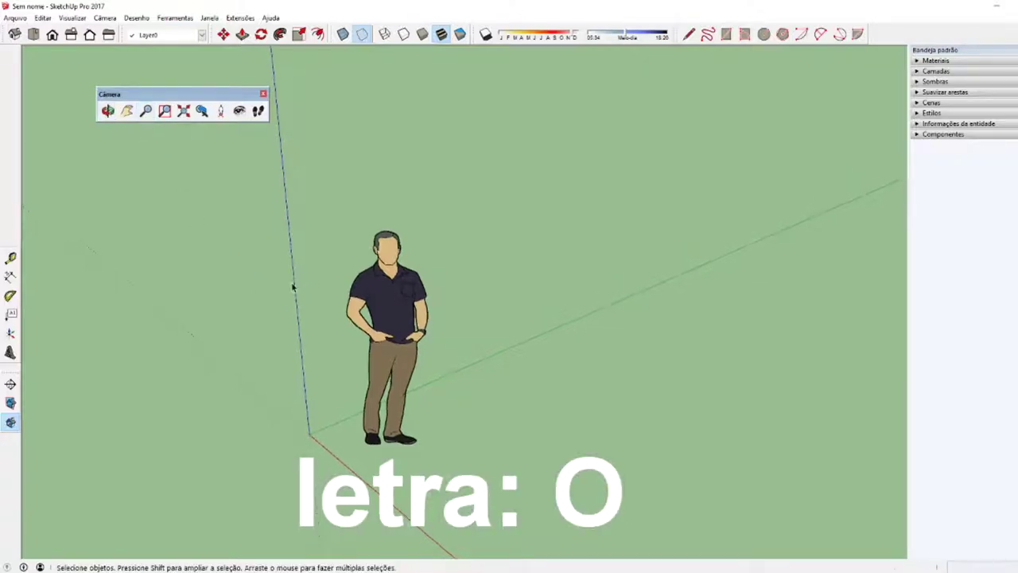
key(o)
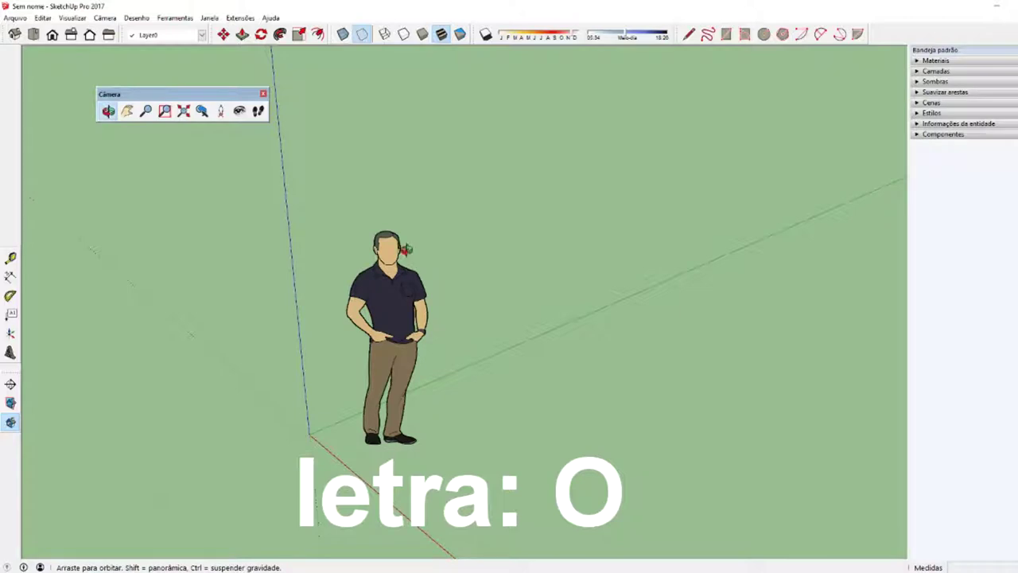
key(space)
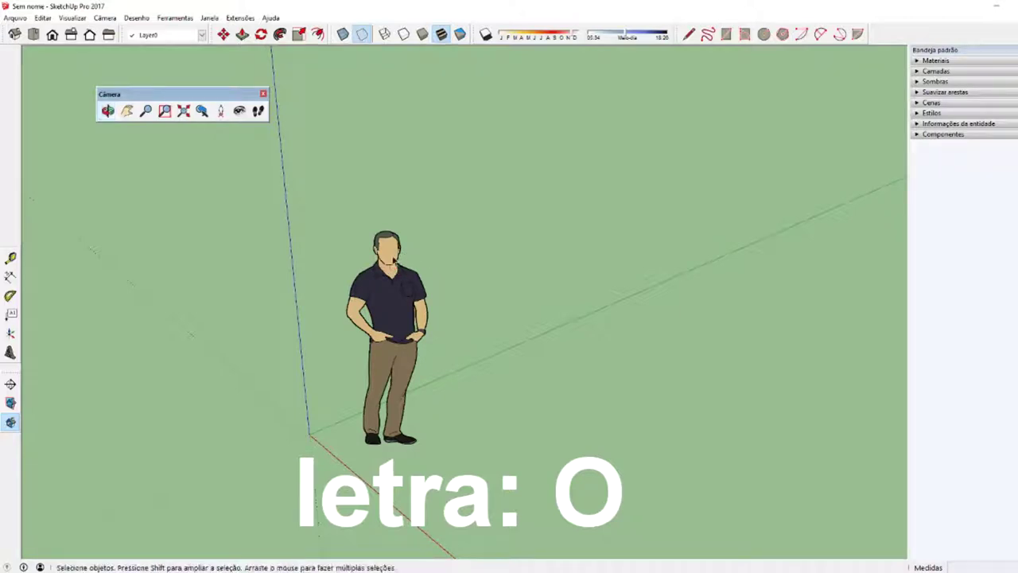
key(o)
key(space)
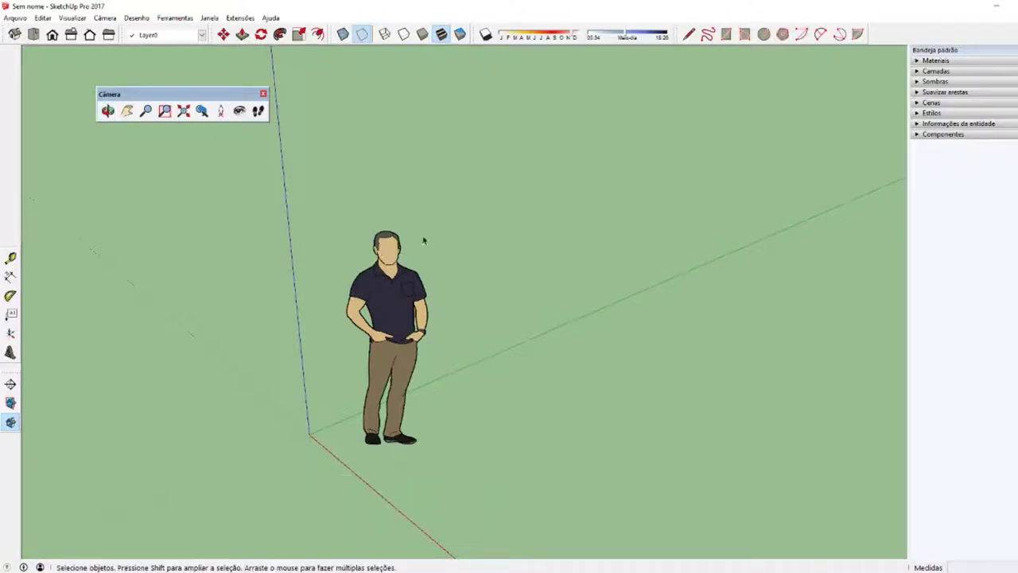
key(o)
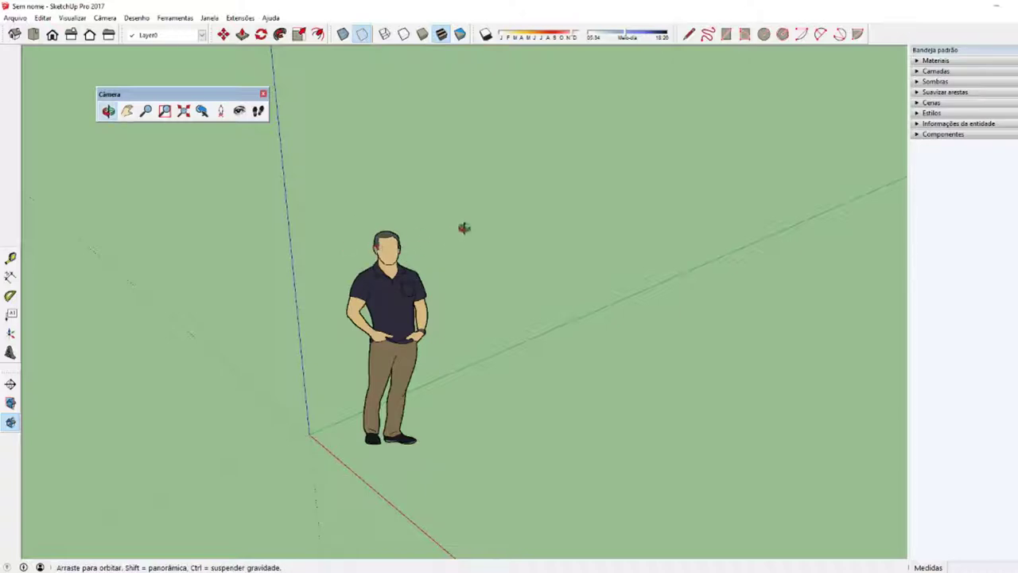
key(space)
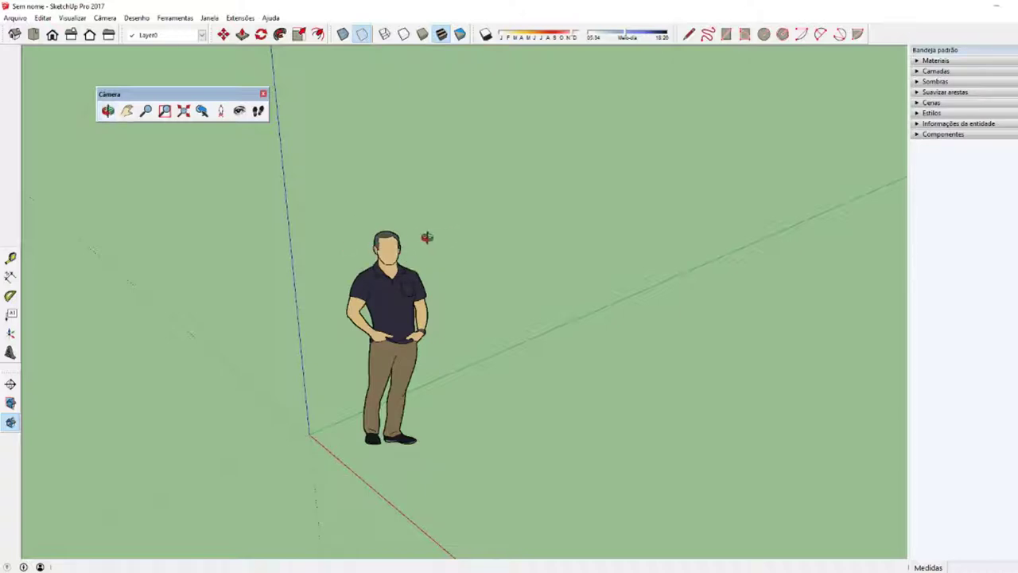
Orbit slightly, zoom in and out, and pan right using the O, Z and H shortcuts.
key(o)
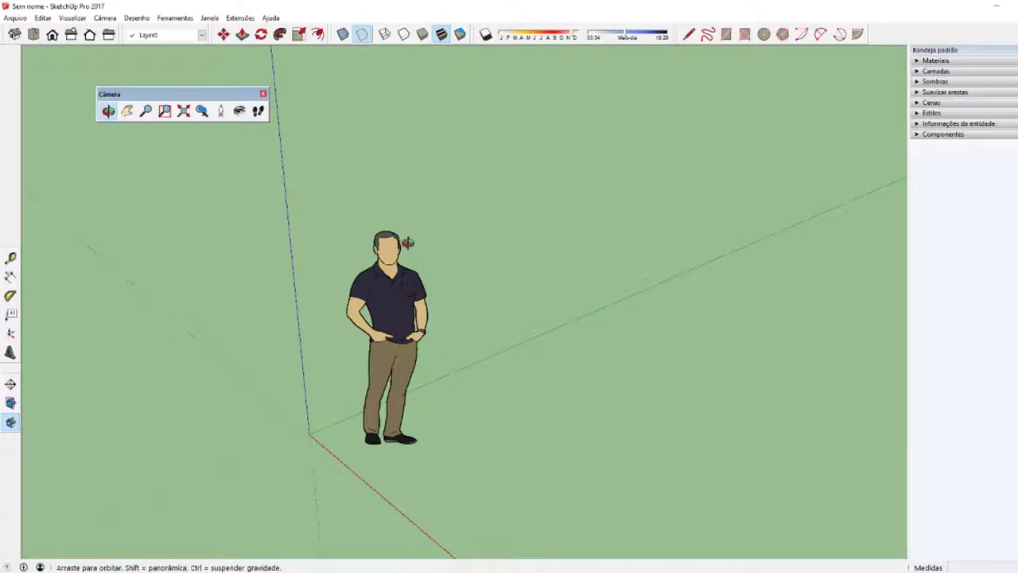
drag(413, 253, 395, 297)
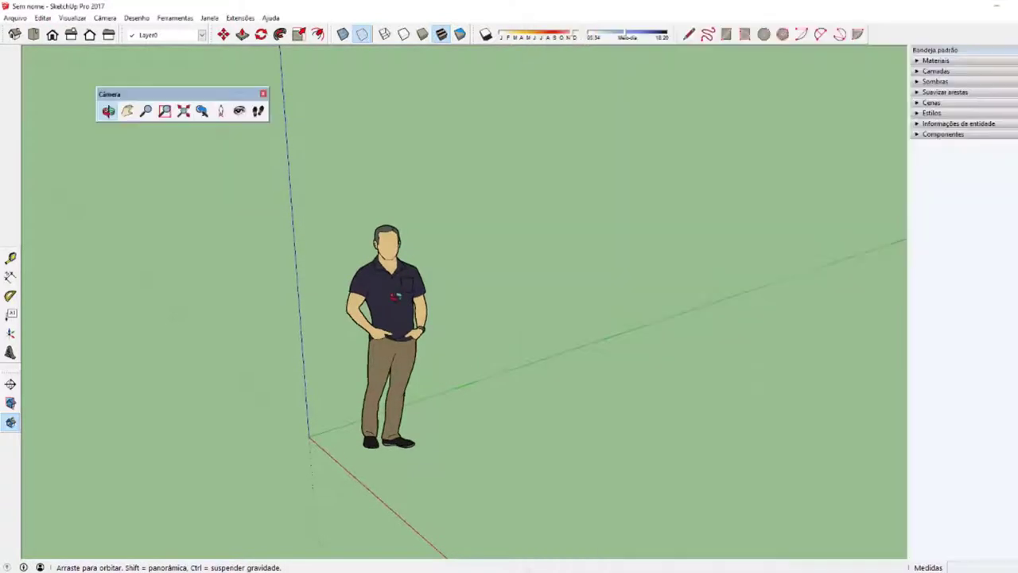
key(z)
mouse_move(385, 338)
mouse_down()
mouse_move(358, 141)
mouse_move(357, 431)
mouse_up()
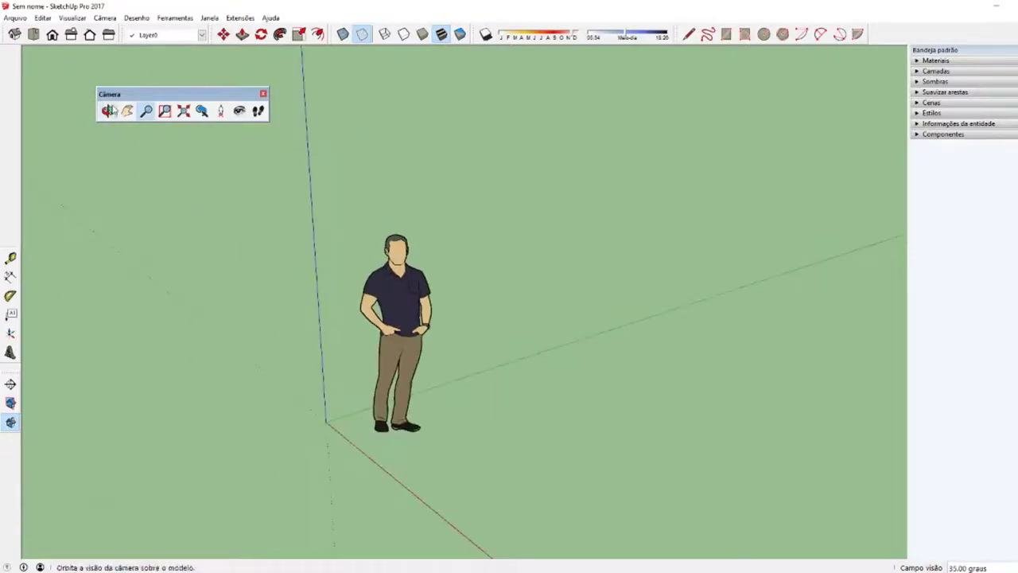
key(h)
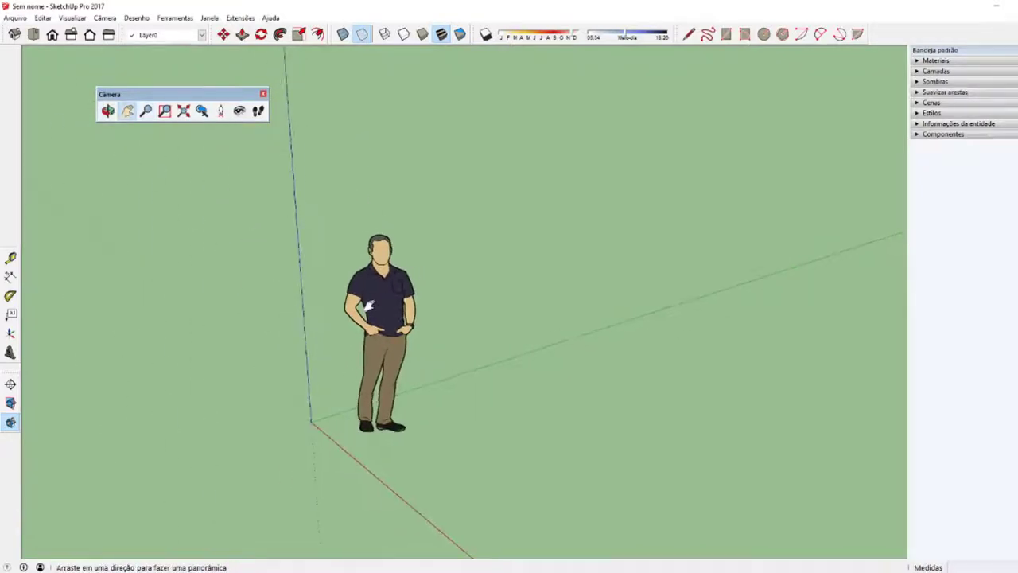
mouse_move(303, 282)
mouse_down()
mouse_move(352, 283)
mouse_move(325, 262)
mouse_up()
Orbit, pan and wheel-zoom with the floating Camera tools to frame the figure larger, then switch to XMind.
click(107, 110)
click(127, 117)
mouse_move(517, 311)
mouse_down()
mouse_move(450, 311)
mouse_move(506, 311)
mouse_up()
click(146, 110)
scroll(402, 302, up, 2)
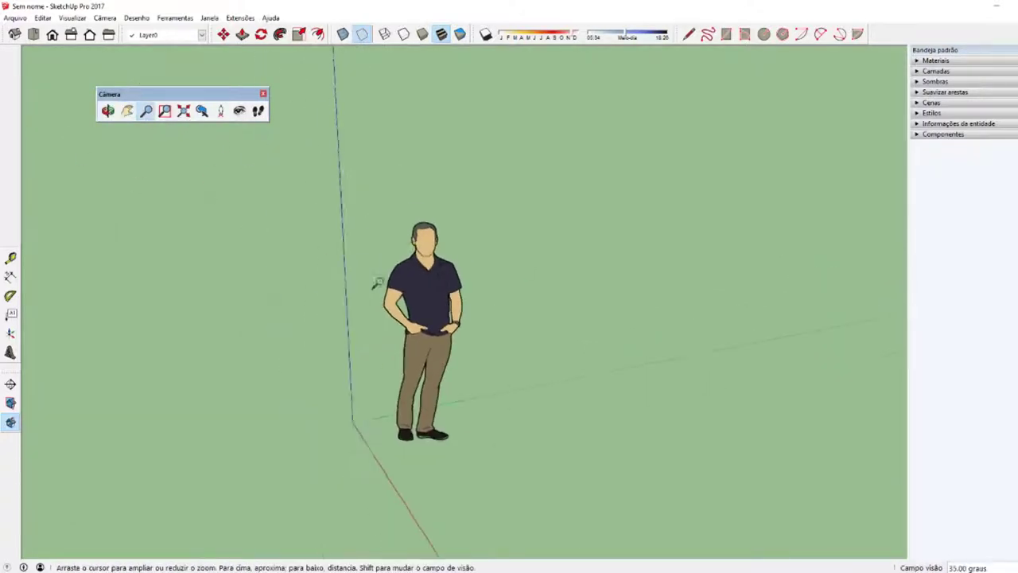
scroll(394, 350, up, 2)
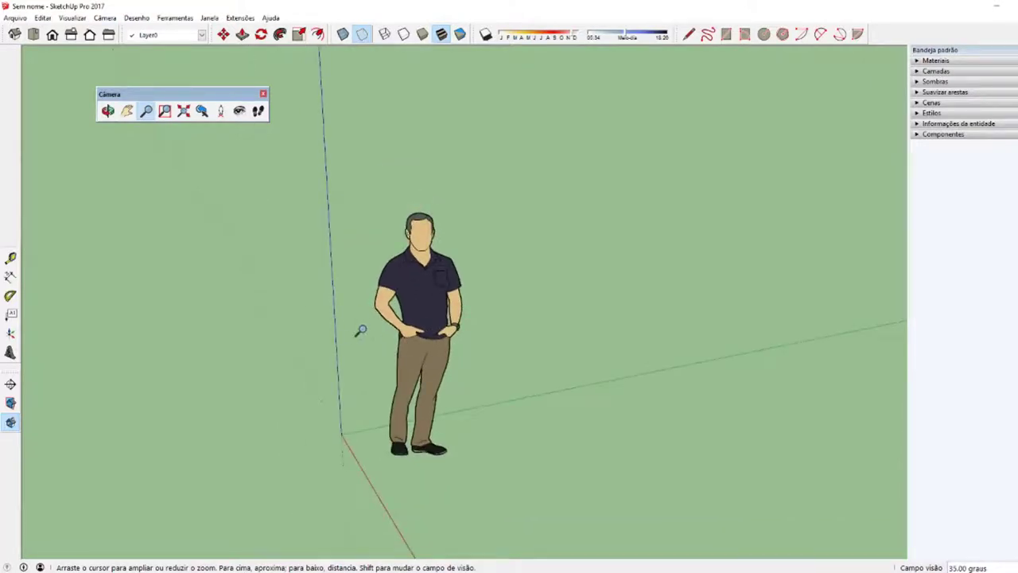
mouse_move(388, 344)
middle_down()
mouse_move(411, 344)
mouse_move(374, 352)
middle_up()
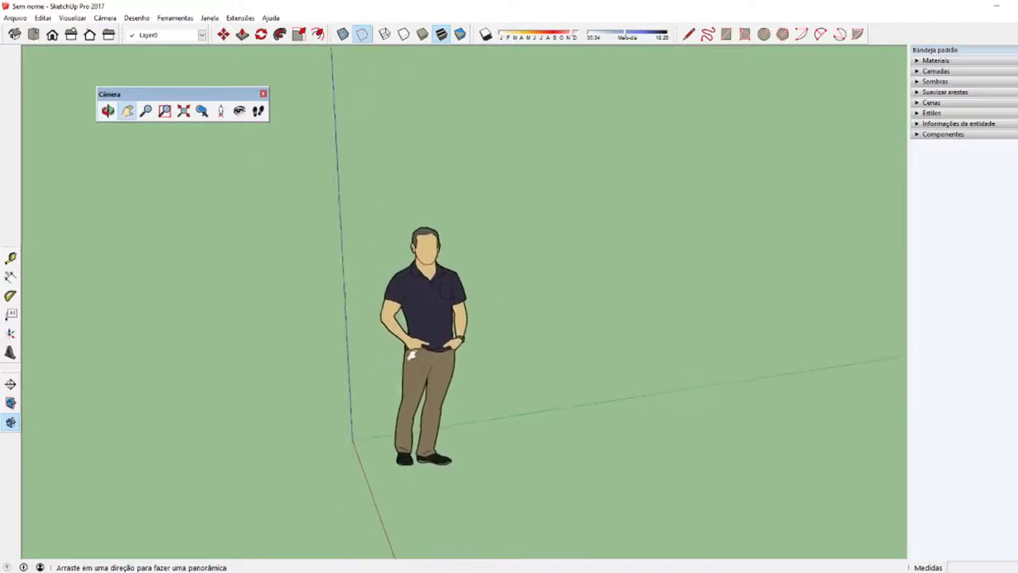
scroll(375, 353, up, 3)
drag(447, 334, 447, 427)
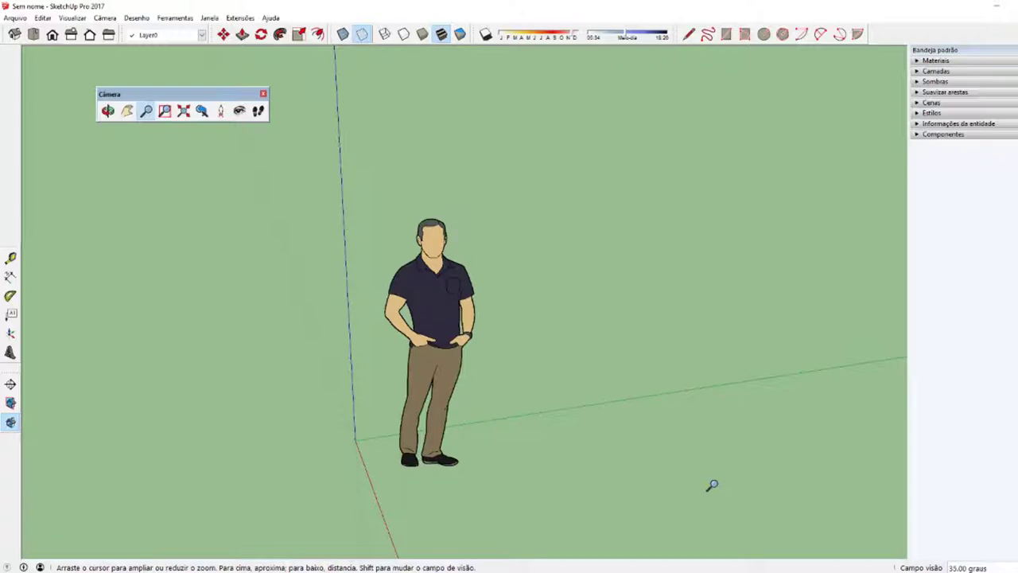
key(alt+Tab)
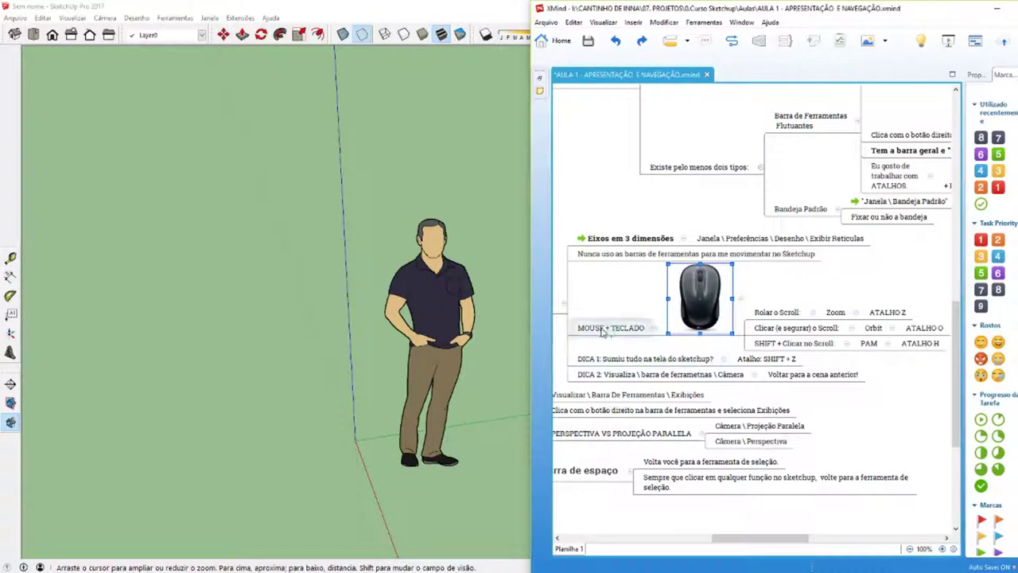
Open 3D_INTERIOR_Limpo.skp from the Arquivo recent files list.
key(alt+Tab)
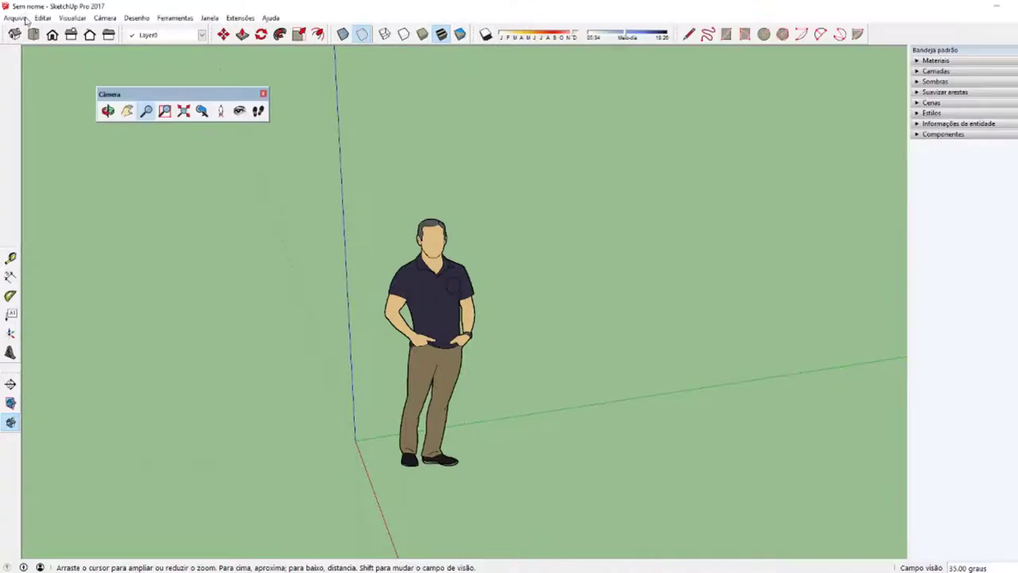
click(14, 17)
click(57, 318)
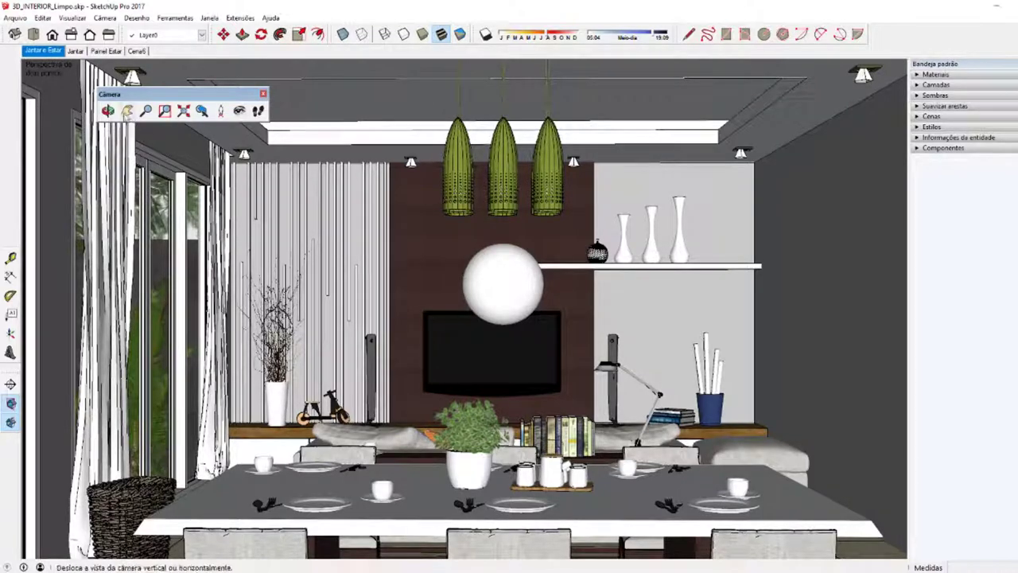
Orbit and pan around the dining room interior, then bring XMind alongside.
click(107, 111)
mouse_move(338, 271)
mouse_down()
mouse_move(311, 275)
mouse_move(350, 268)
mouse_move(337, 268)
mouse_up()
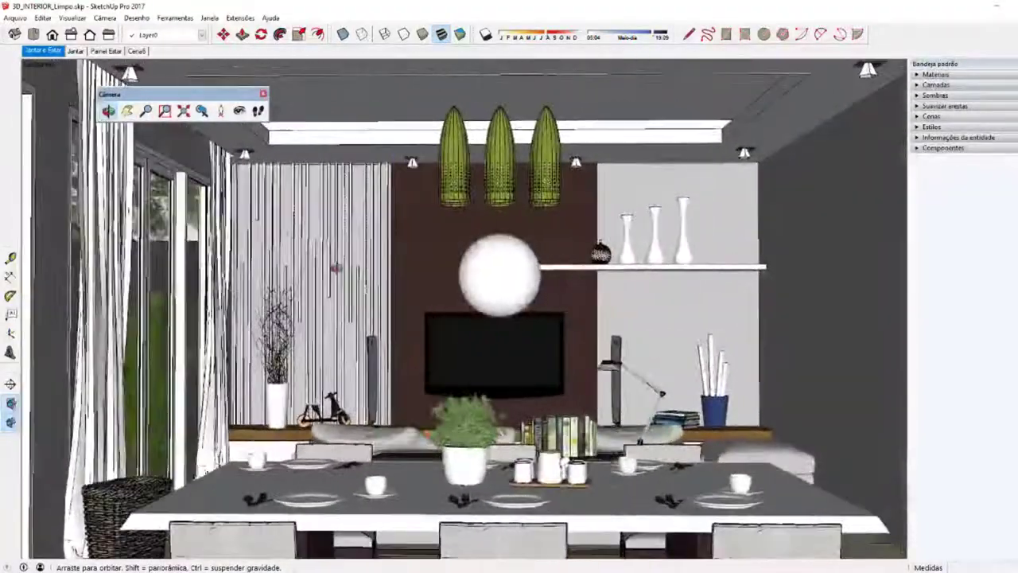
click(127, 110)
mouse_move(477, 255)
mouse_down()
mouse_move(367, 253)
mouse_move(470, 326)
mouse_move(477, 303)
mouse_move(468, 315)
mouse_up()
key(z)
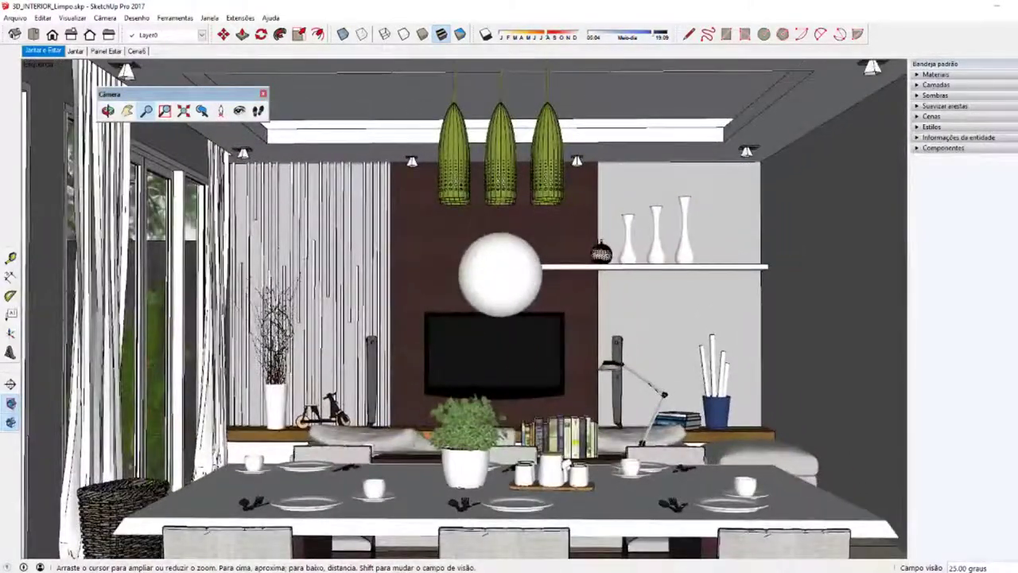
key(alt+Tab)
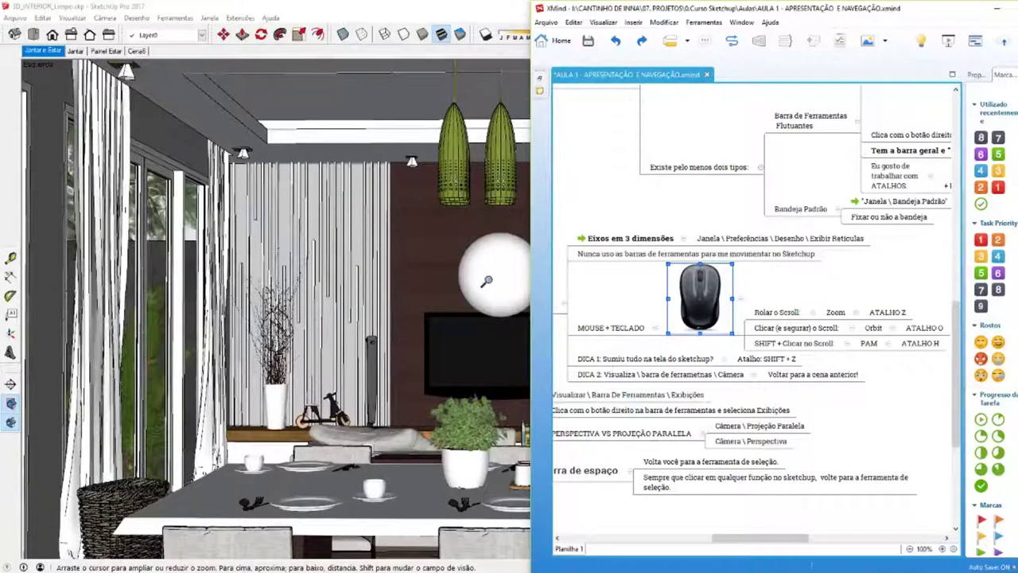
Show the full model, switch back to the Select tool, and bring the lesson map back.
key(alt+Tab)
key(space)
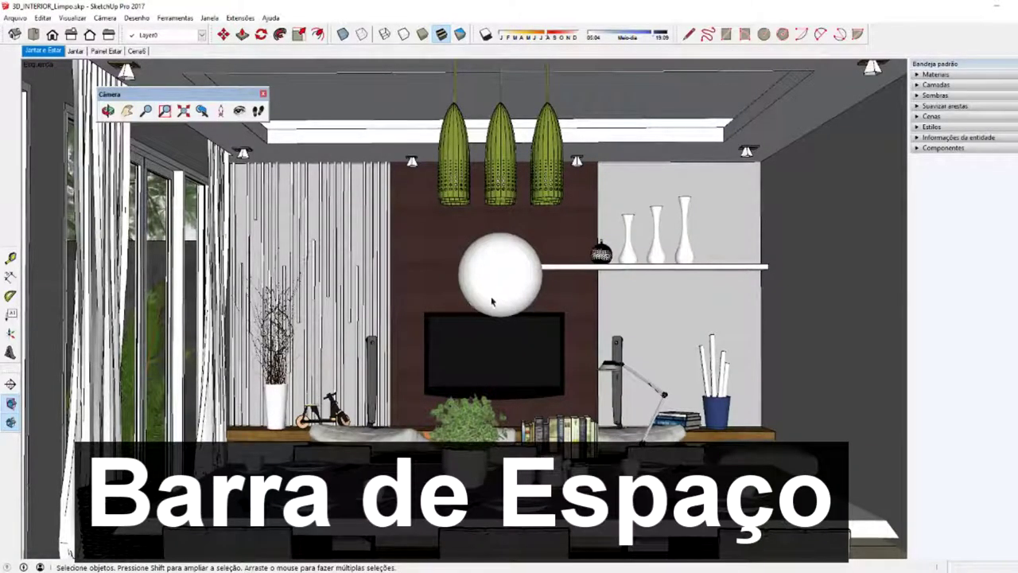
key(alt+Tab)
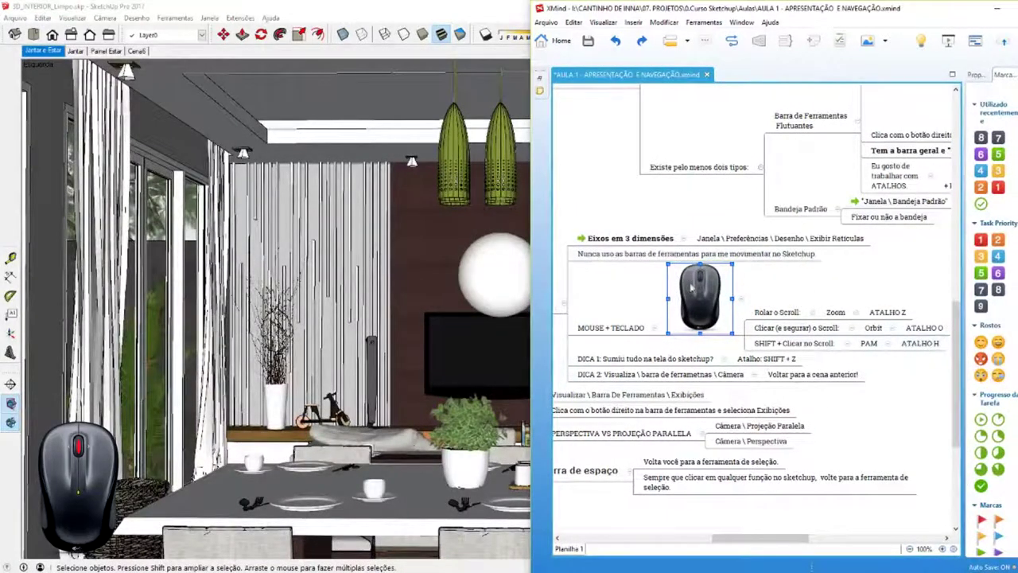
Zoom the XMind map in on the MOUSE + TECLADO topics, back out to 90%, then return to SketchUp.
click(940, 548)
click(941, 548)
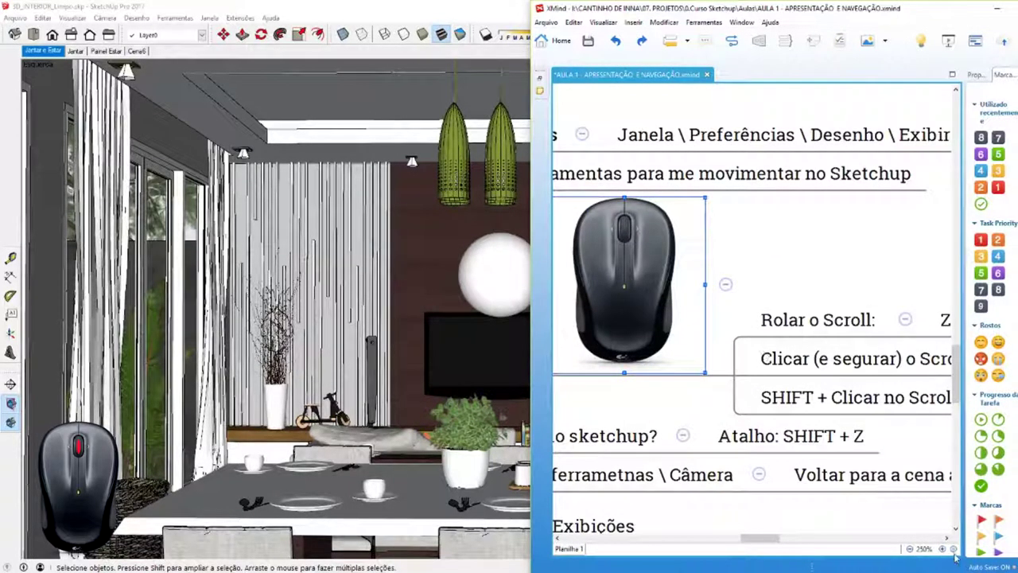
click(910, 549)
click(910, 549)
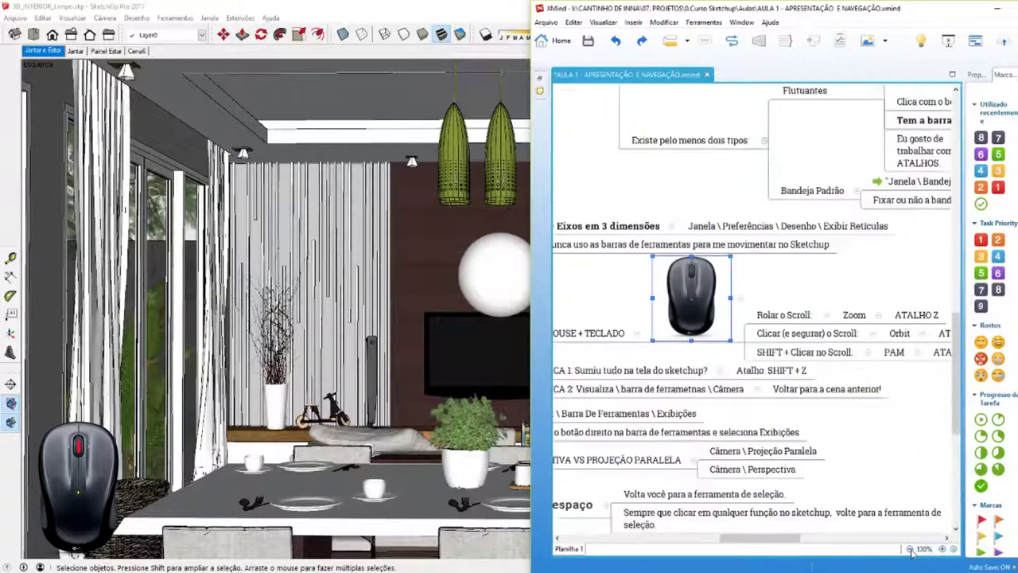
click(911, 549)
click(910, 549)
click(416, 14)
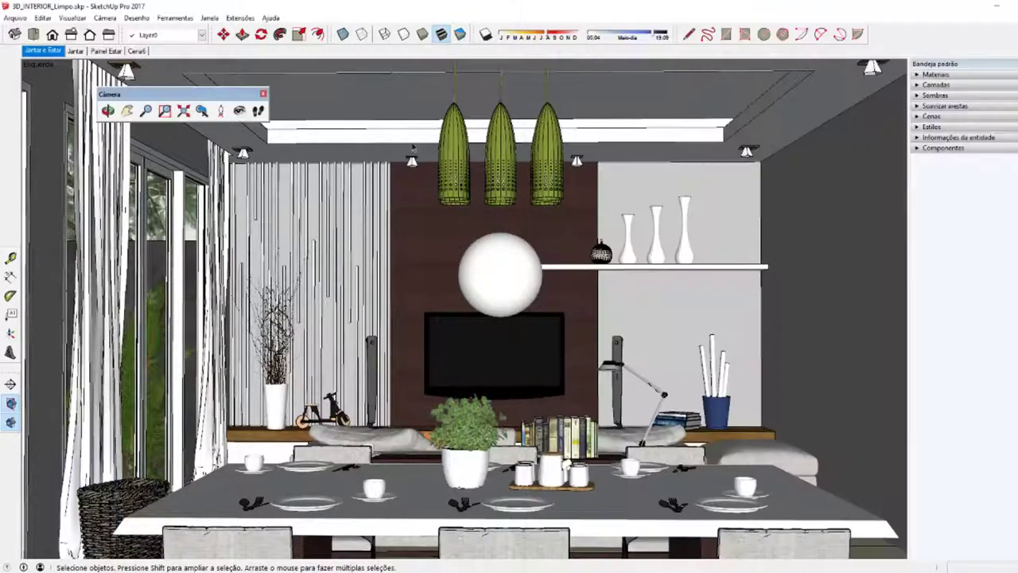
Wheel-zoom in and out repeatedly around the TV wall and blue vase.
middle_click(448, 387)
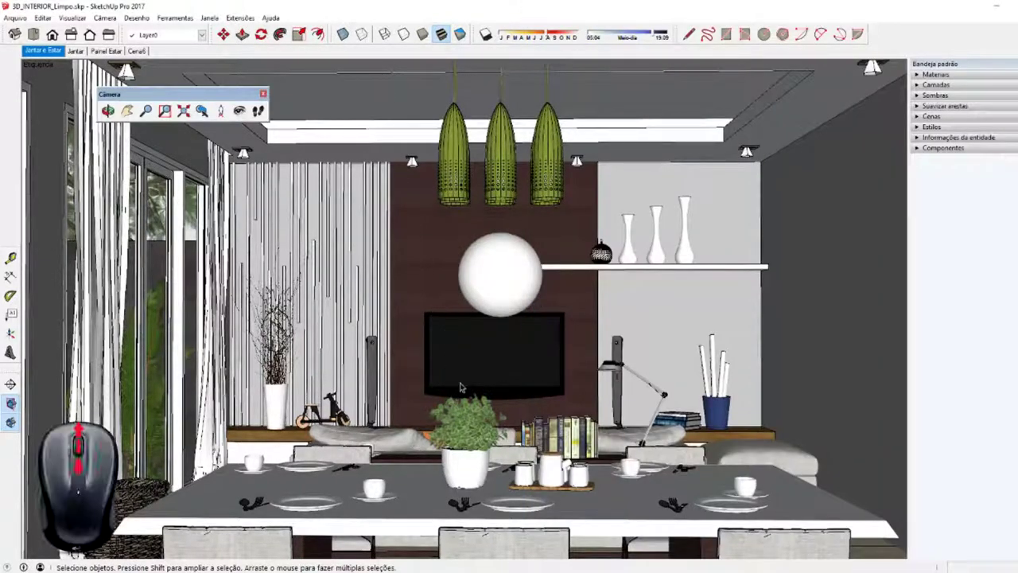
scroll(459, 377, up, 2)
scroll(459, 377, up, 2)
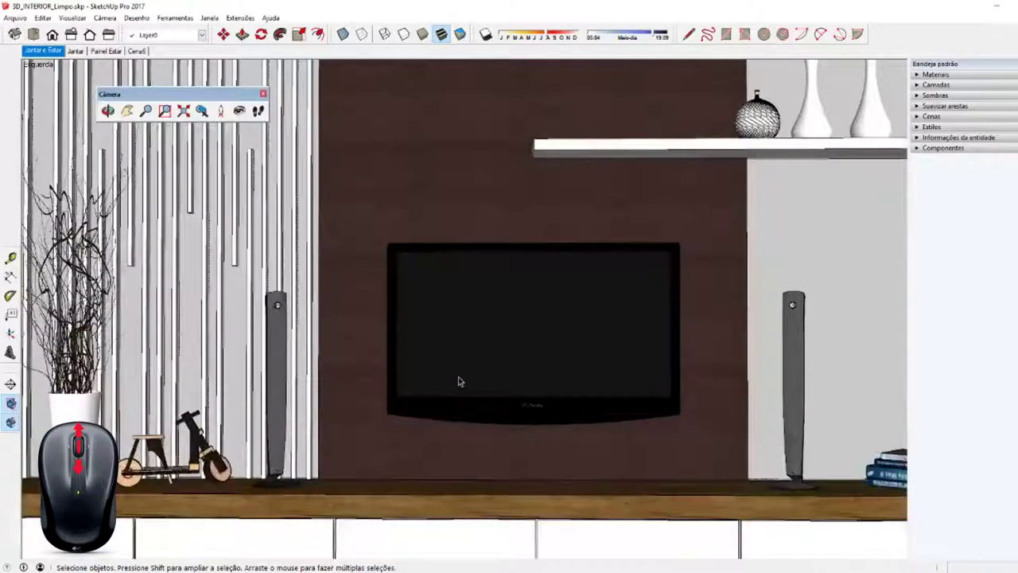
scroll(458, 382, down, 2)
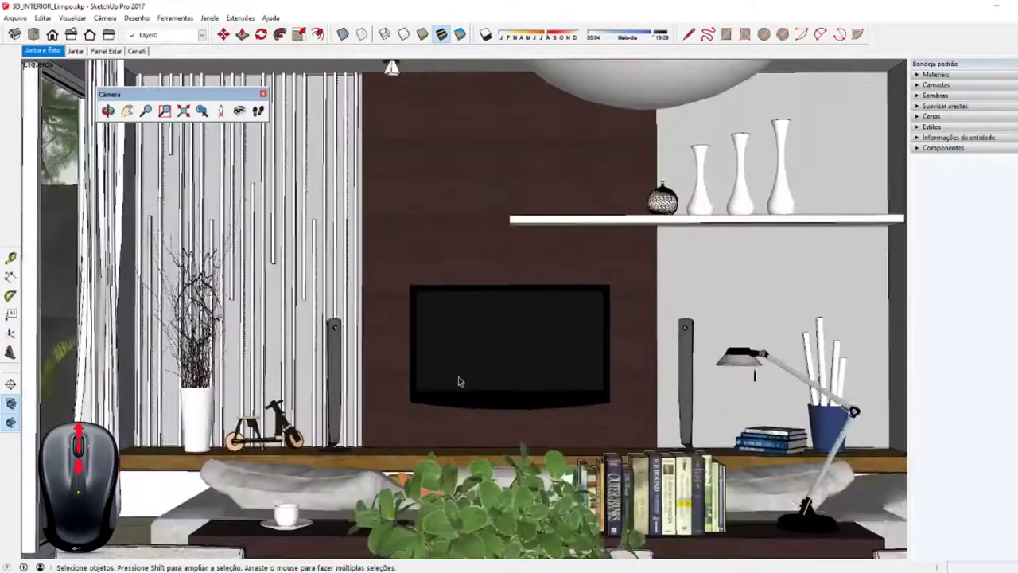
scroll(458, 382, down, 2)
scroll(510, 417, up, 2)
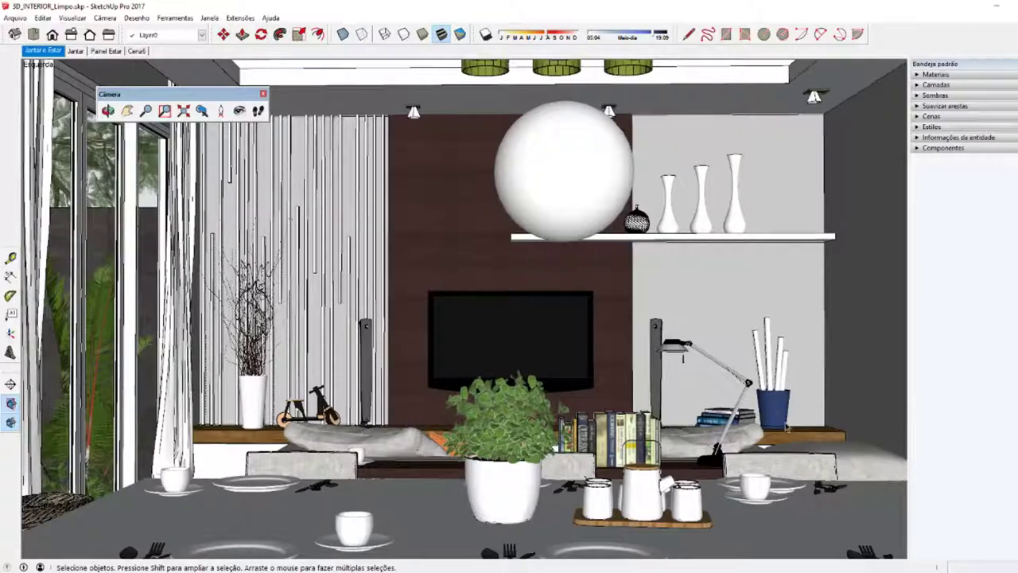
scroll(779, 398, up, 3)
scroll(783, 408, up, 3)
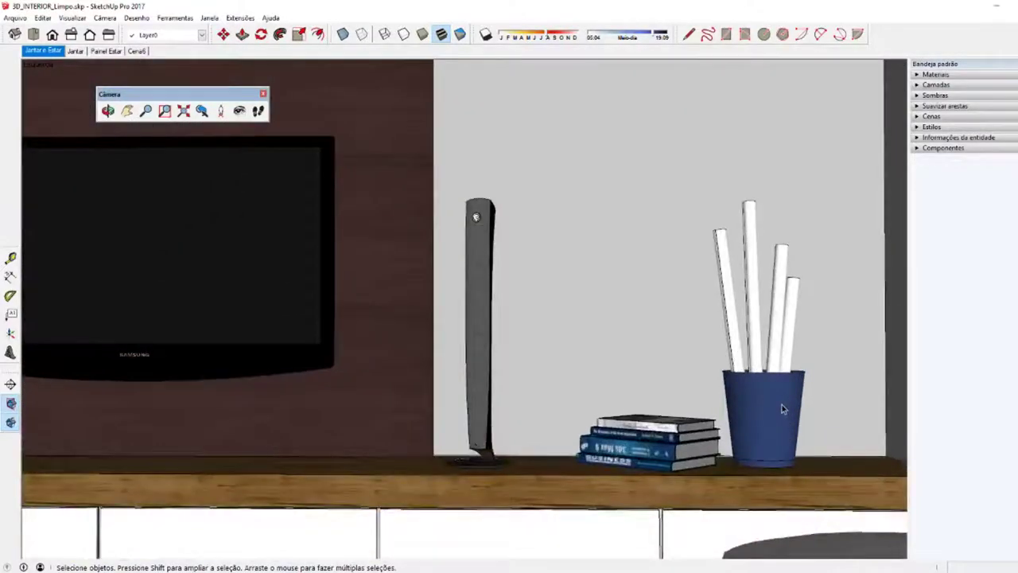
scroll(783, 409, down, 3)
scroll(783, 409, down, 2)
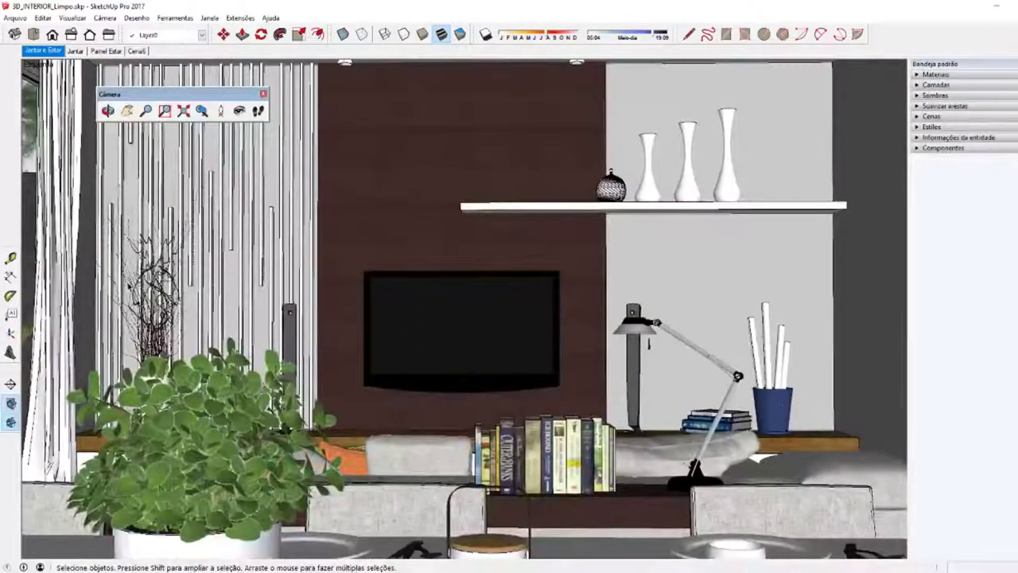
scroll(129, 285, up, 3)
scroll(139, 319, up, 3)
scroll(147, 326, down, 3)
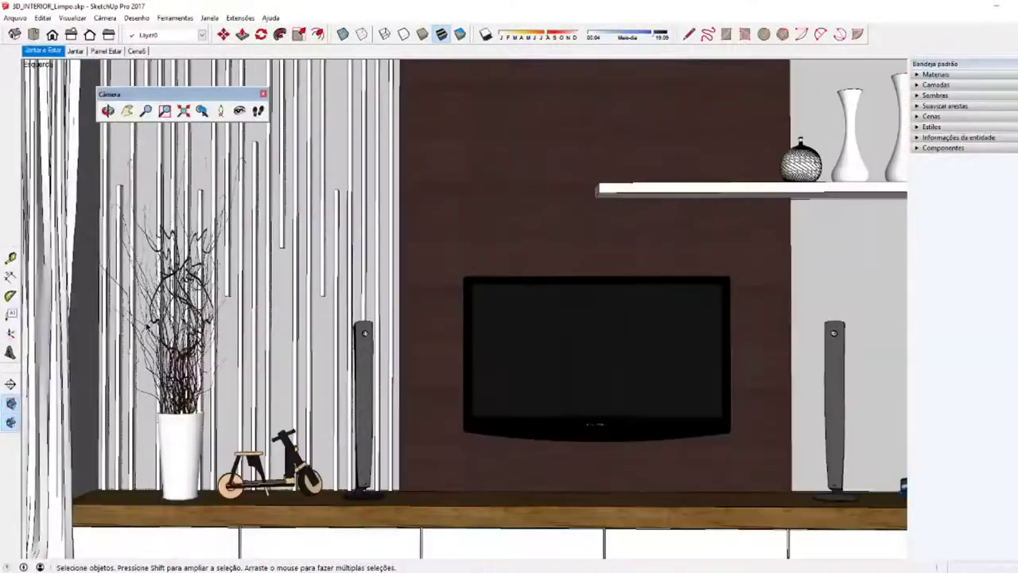
scroll(147, 326, down, 2)
scroll(148, 326, down, 2)
scroll(147, 327, down, 1)
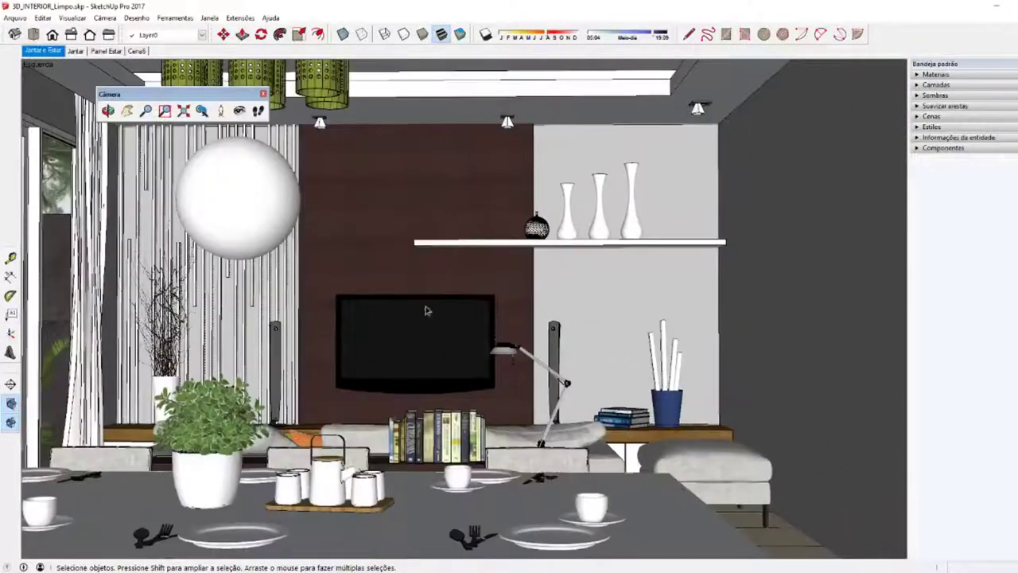
scroll(435, 366, up, 1)
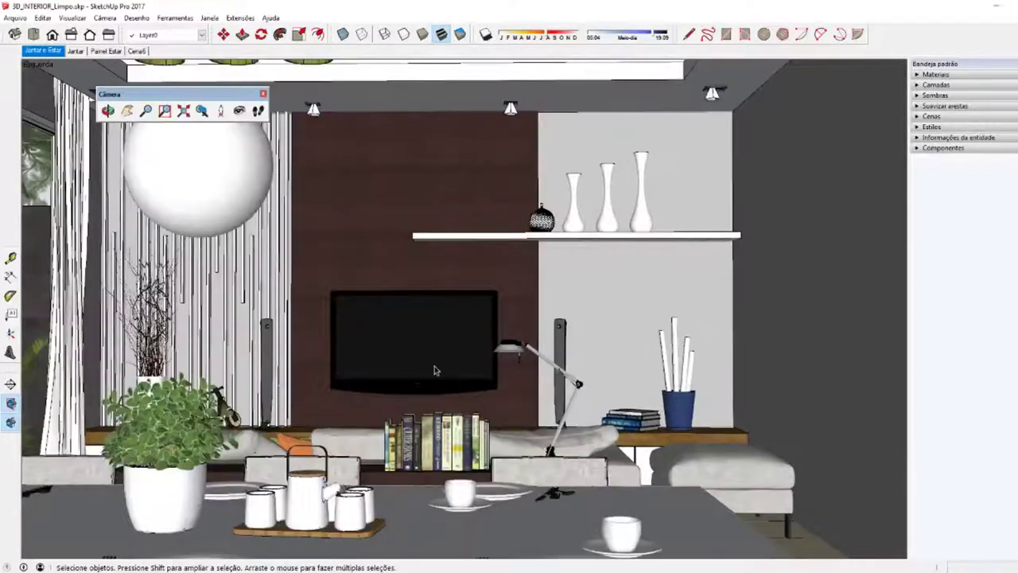
Zoom in steadily on the TV wall with the Z tool, return to Select, adjust with the wheel, and switch to XMind.
key(z)
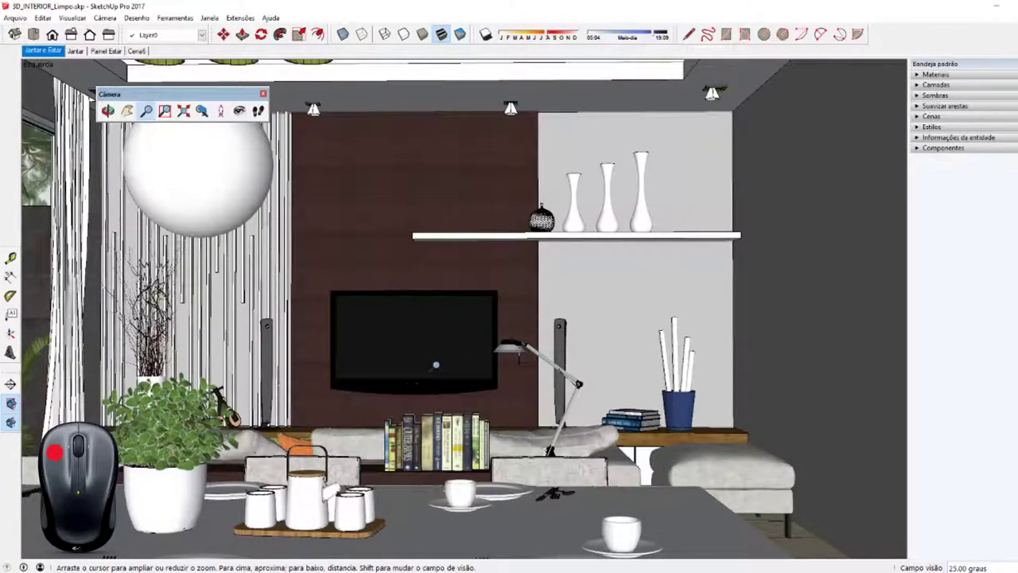
mouse_move(435, 365)
mouse_down()
mouse_move(423, 309)
mouse_move(401, 446)
mouse_up()
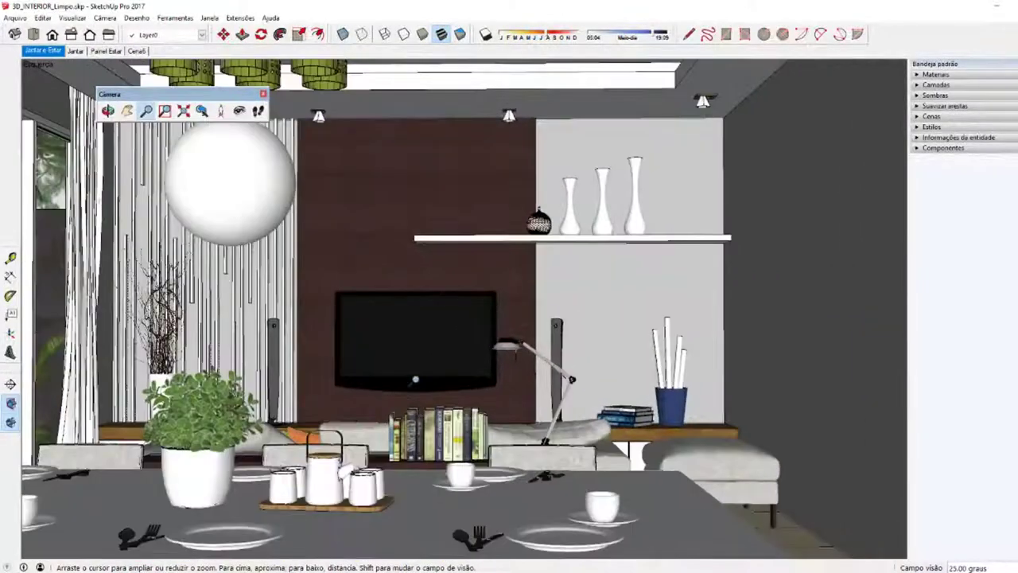
key(space)
scroll(404, 347, up, 3)
scroll(404, 347, down, 1)
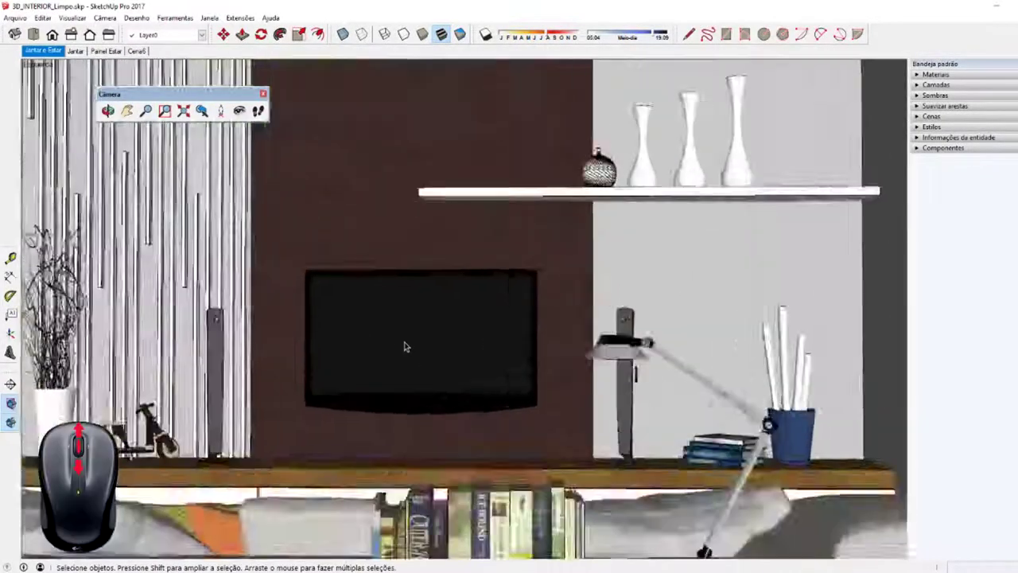
scroll(404, 346, down, 2)
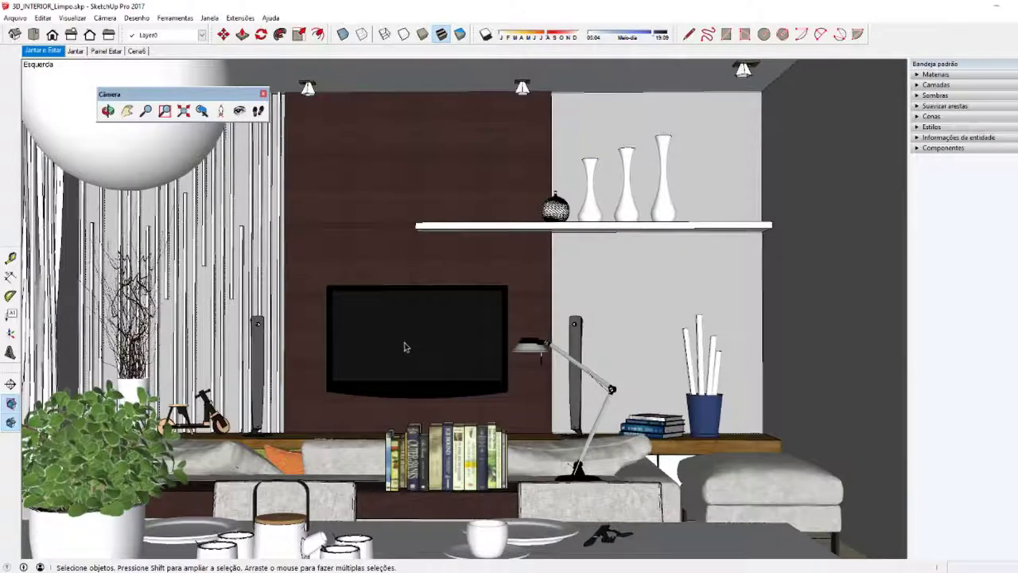
key(alt+Tab)
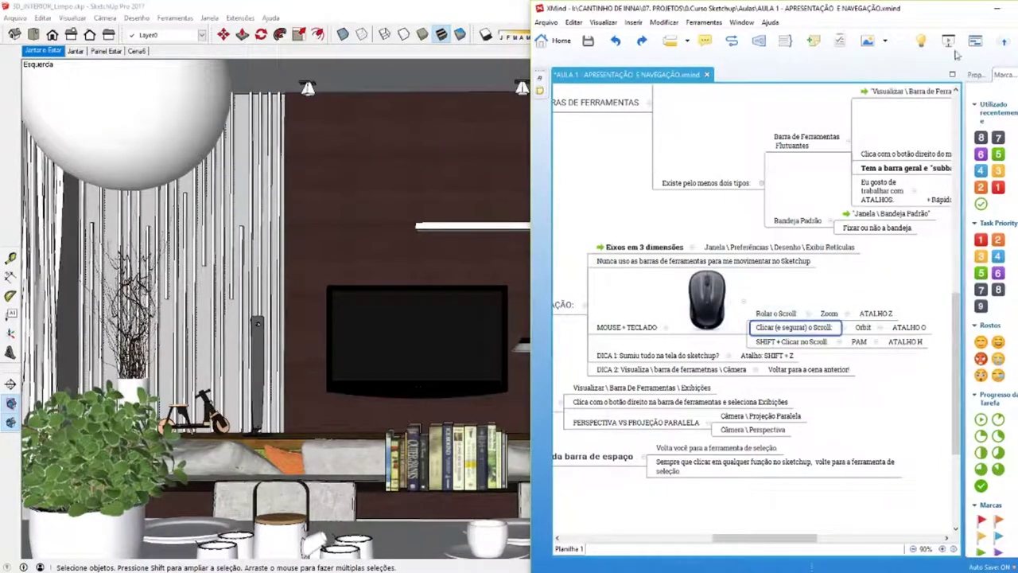
Orbit the camera around the living room with O, then return to Select.
key(o)
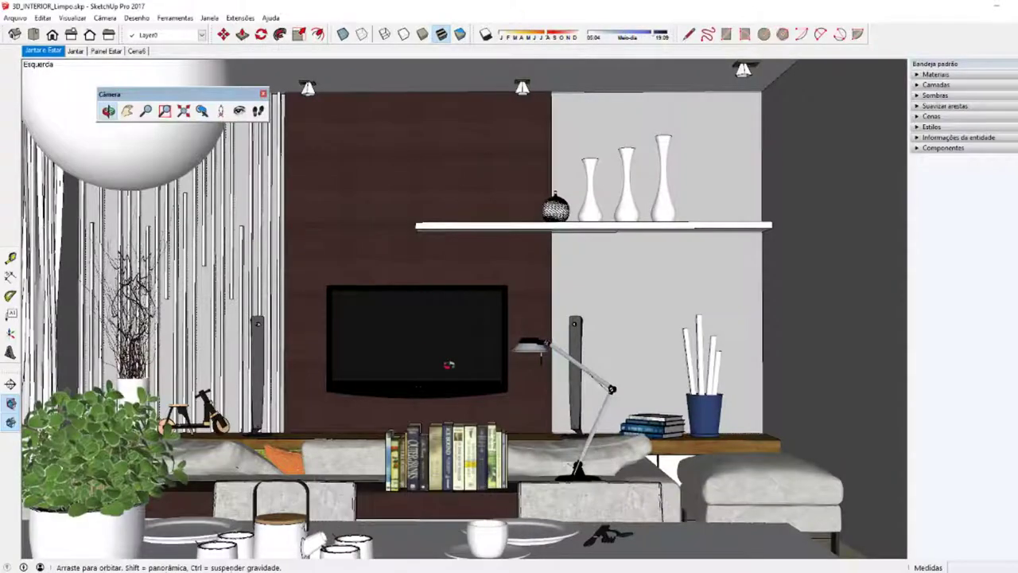
drag(449, 366, 424, 365)
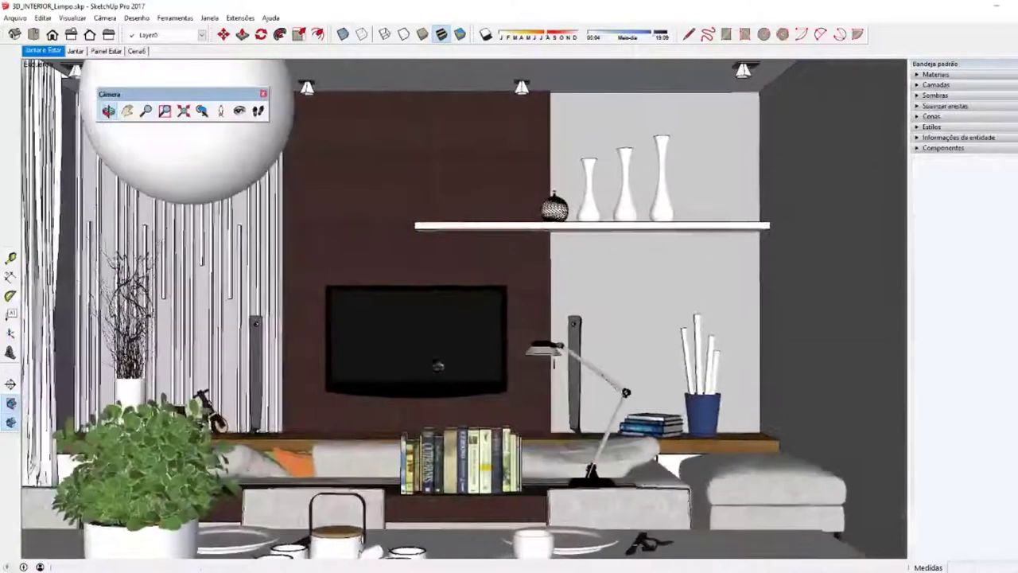
key(space)
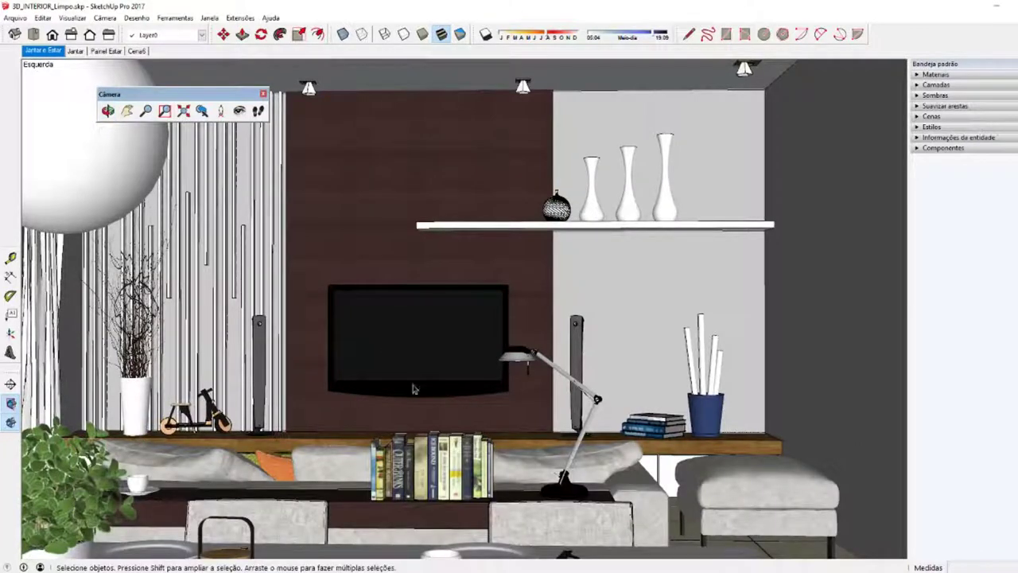
Select the 'Clicar (e segurar) o Scroll' topic in XMind, then middle-drag to orbit around the TV wall.
key(alt+Tab)
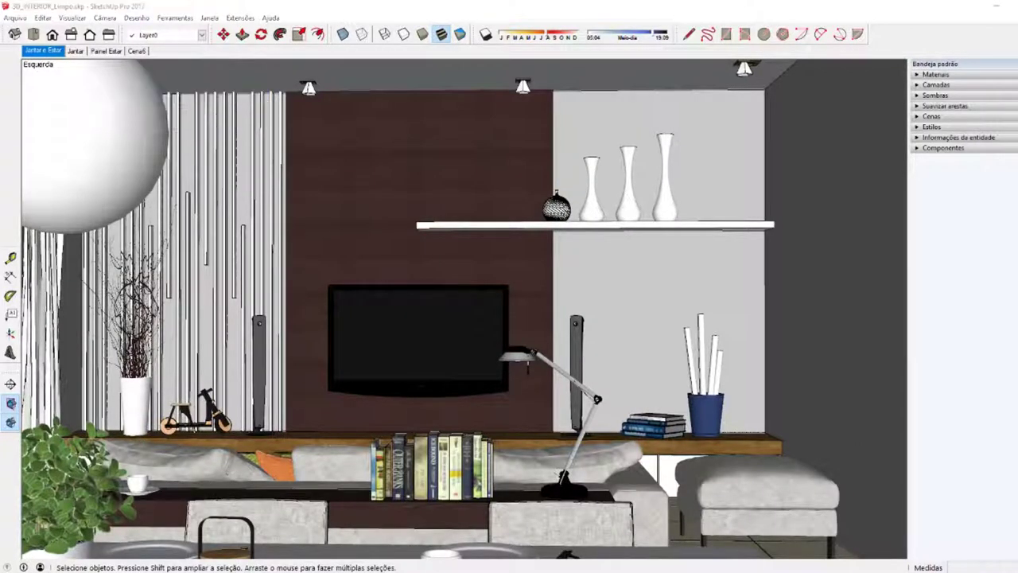
click(753, 327)
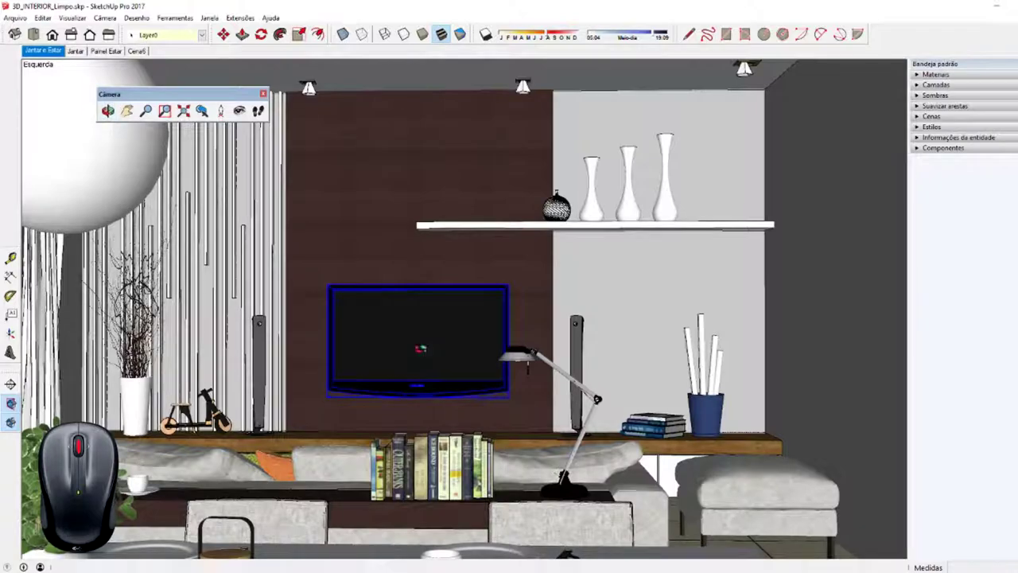
mouse_move(423, 354)
middle_down()
mouse_move(444, 347)
mouse_move(428, 351)
middle_up()
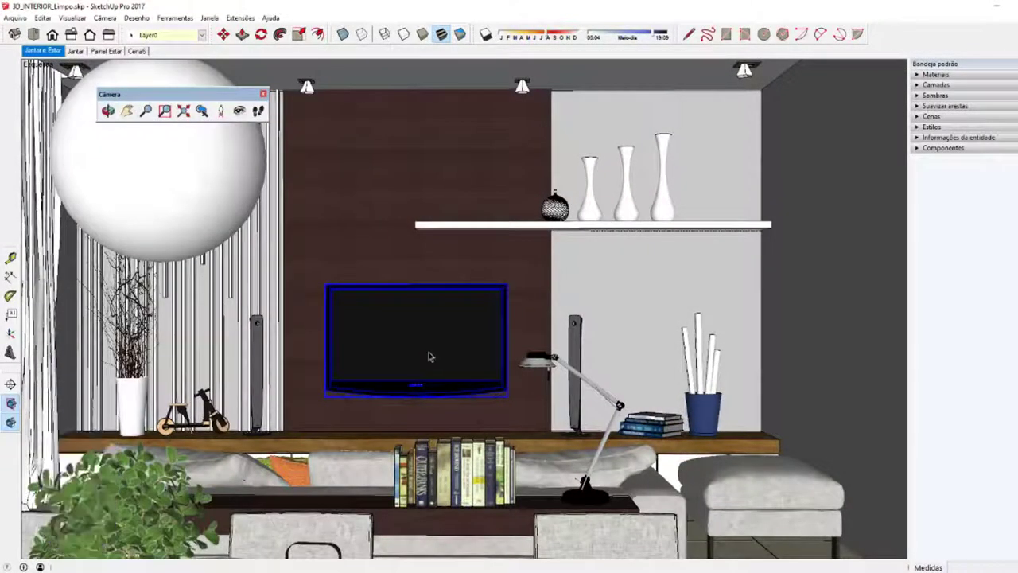
mouse_move(430, 357)
middle_down()
mouse_move(445, 356)
mouse_move(359, 357)
mouse_move(427, 353)
mouse_move(421, 347)
mouse_move(457, 337)
mouse_move(438, 352)
mouse_move(273, 359)
mouse_move(486, 341)
mouse_move(419, 349)
middle_up()
Zoom out and orbit past the TV wall to the curtained glass doors, then switch to XMind.
scroll(419, 350, up, 5)
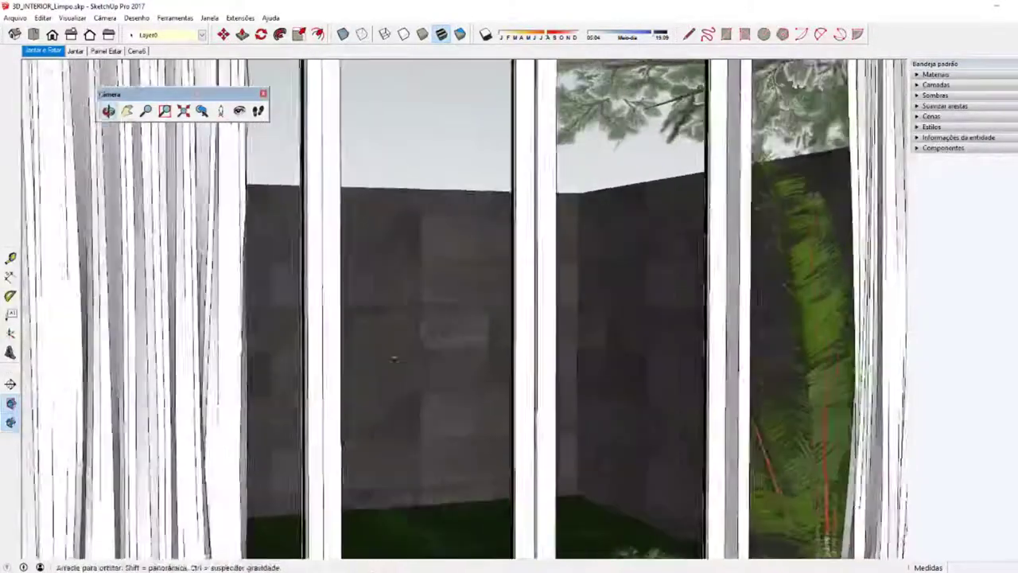
scroll(345, 362, up, 3)
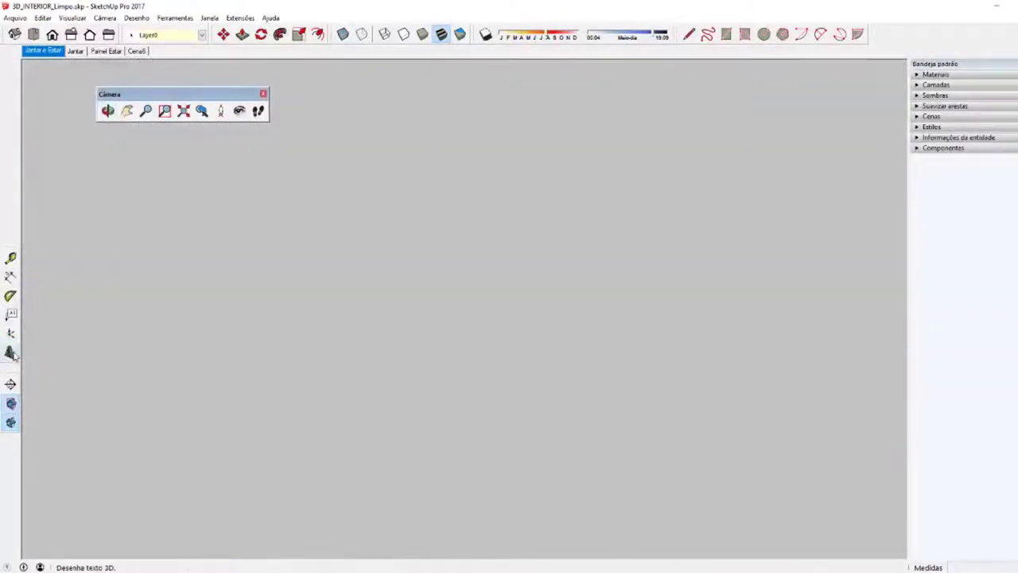
scroll(483, 375, down, 5)
scroll(484, 375, down, 3)
mouse_move(484, 375)
middle_down()
mouse_move(684, 127)
mouse_move(557, 239)
mouse_move(478, 279)
middle_up()
scroll(477, 278, up, 3)
scroll(477, 279, down, 3)
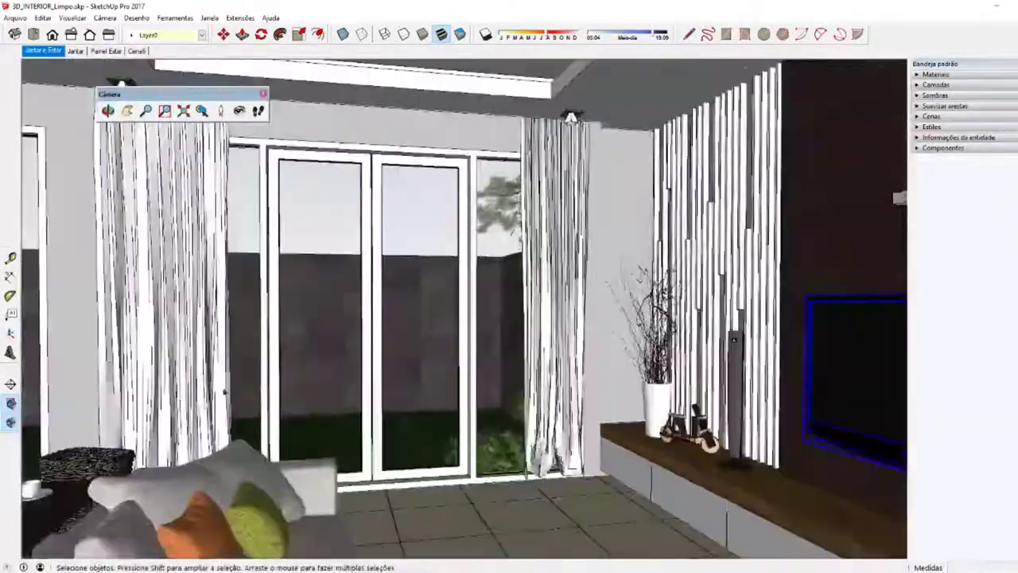
middle_drag(509, 318, 382, 318)
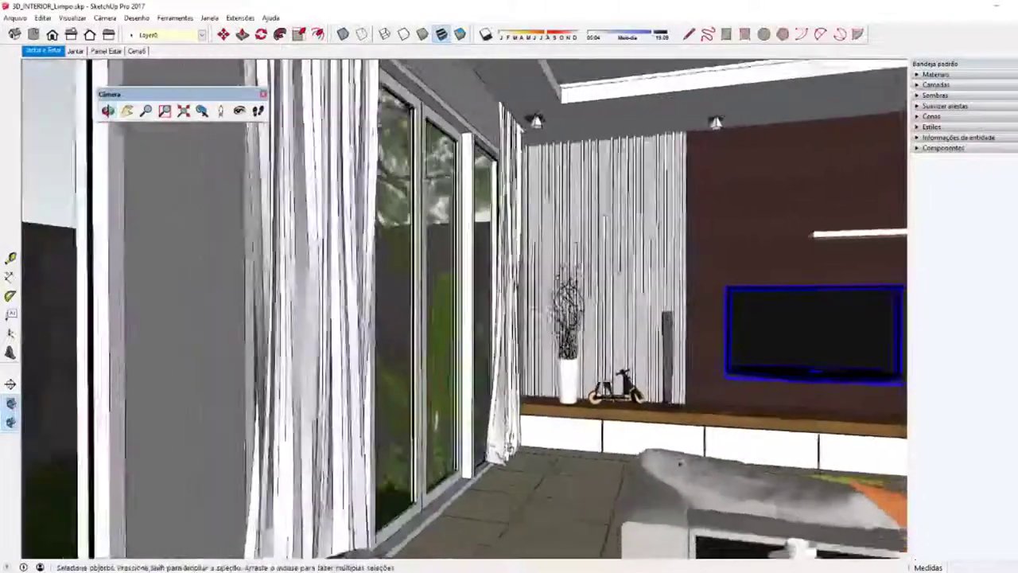
mouse_move(477, 318)
middle_down()
mouse_move(541, 319)
mouse_move(573, 303)
middle_up()
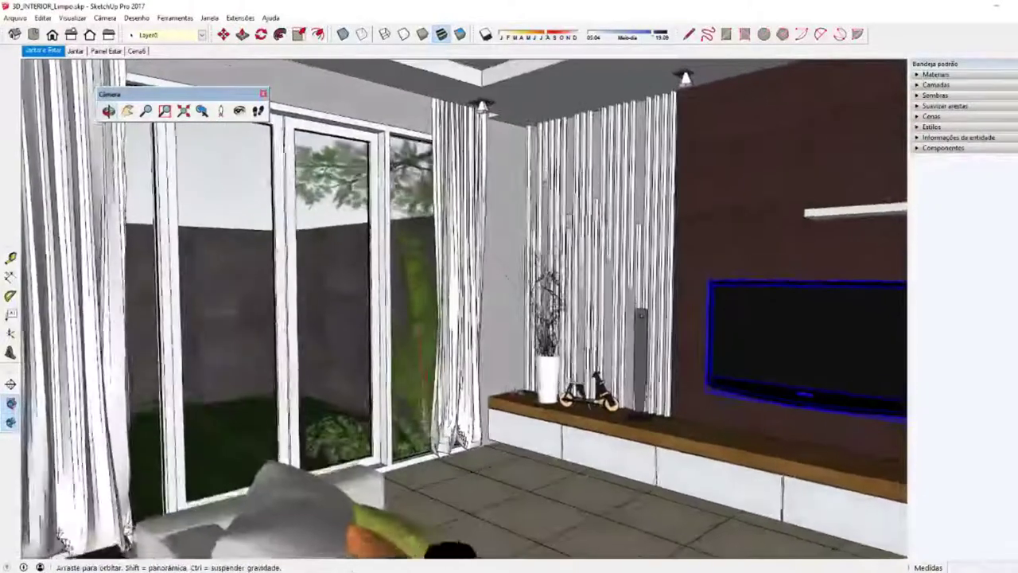
middle_drag(504, 275, 570, 412)
key(alt+Tab)
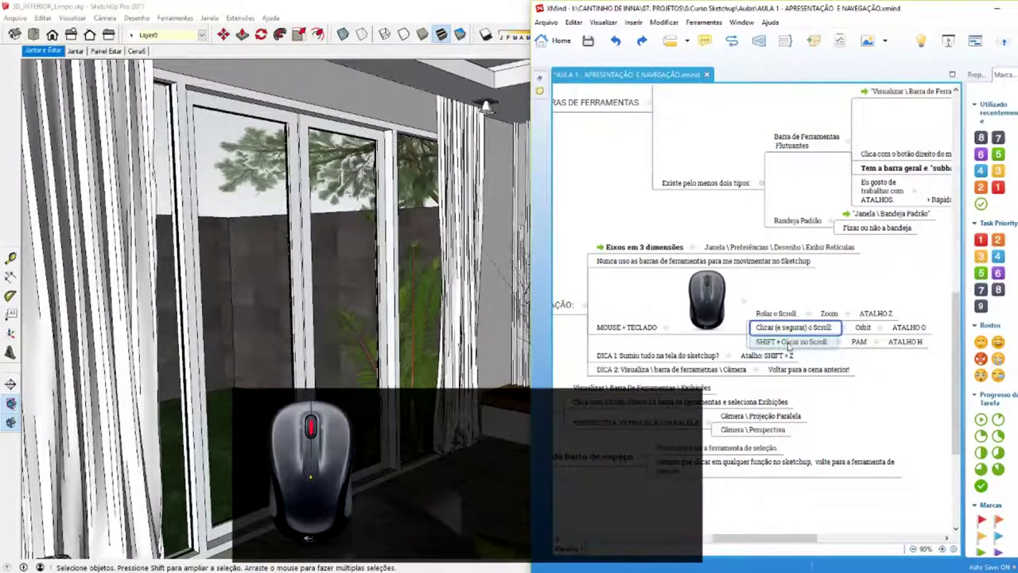
Return SketchUp to full screen and pan, orbit and zoom from the TV toward the dining table.
click(495, 348)
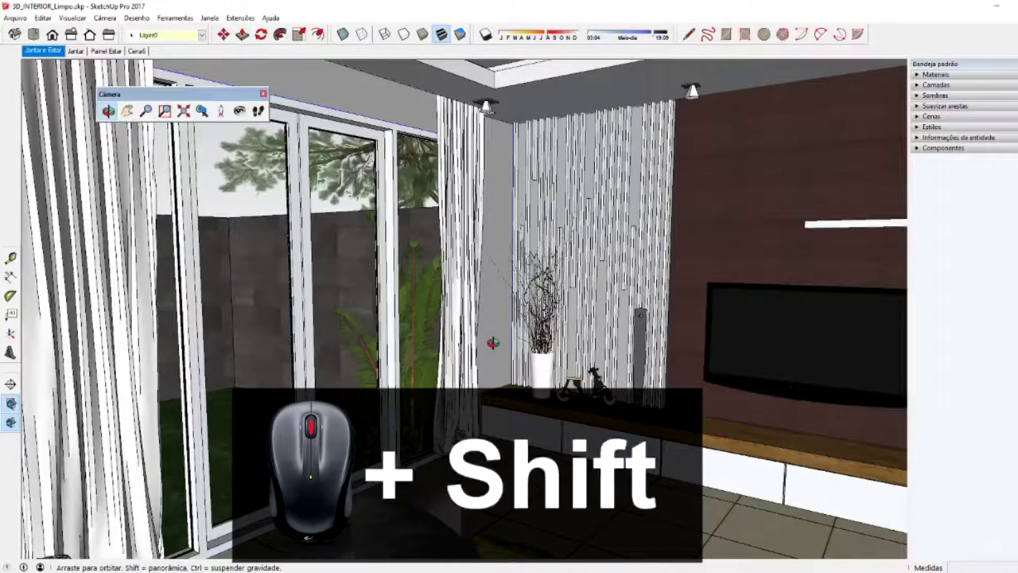
shift+middle_drag(493, 344, 624, 344)
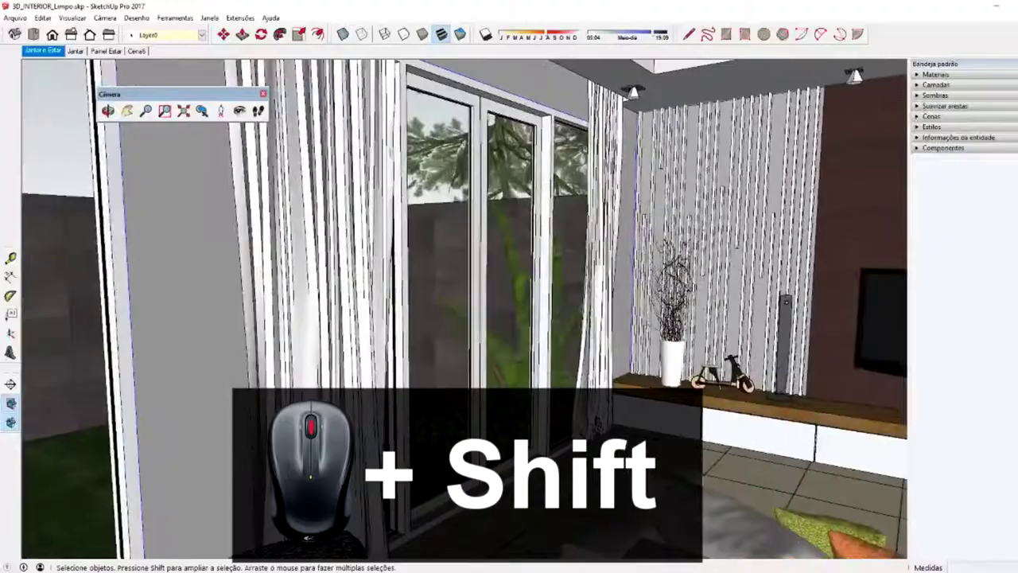
mouse_move(487, 306)
shift+middle_down()
mouse_move(754, 403)
mouse_move(640, 406)
mouse_move(405, 340)
mouse_move(601, 413)
mouse_move(638, 374)
mouse_move(393, 393)
mouse_move(641, 390)
mouse_move(450, 408)
mouse_move(570, 405)
mouse_move(127, 412)
shift+middle_up()
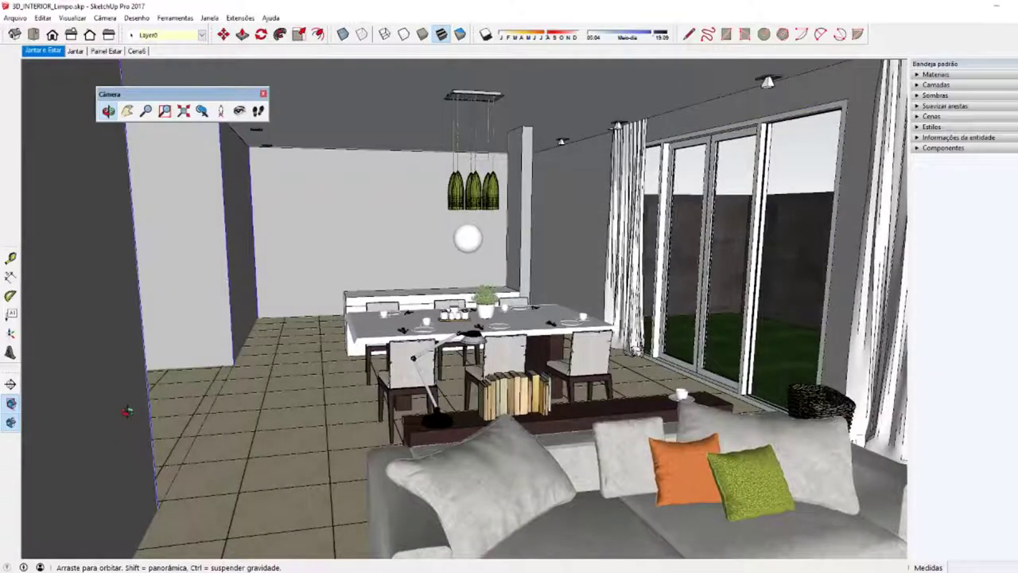
mouse_move(127, 411)
middle_down()
mouse_move(59, 415)
mouse_move(155, 408)
middle_up()
mouse_move(386, 389)
middle_down()
mouse_move(385, 348)
mouse_move(354, 348)
mouse_move(515, 395)
mouse_move(226, 338)
mouse_move(110, 65)
mouse_move(301, 152)
middle_up()
scroll(385, 349, up, 3)
scroll(342, 348, up, 3)
scroll(342, 348, up, 3)
scroll(343, 348, up, 2)
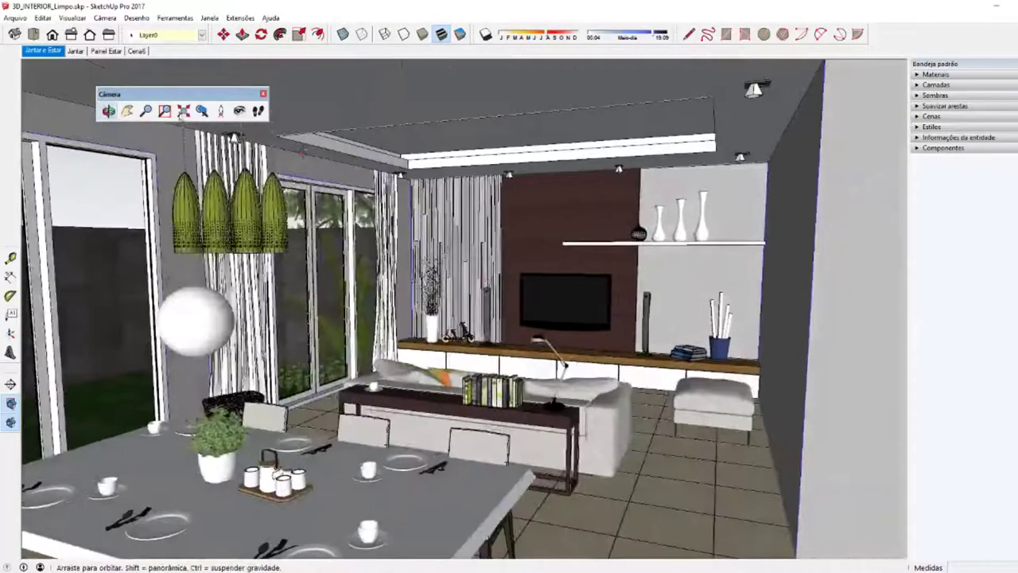
Use the Camera toolbar Pan, Zoom and Orbit tools to inspect the sofa and TV unit.
click(127, 112)
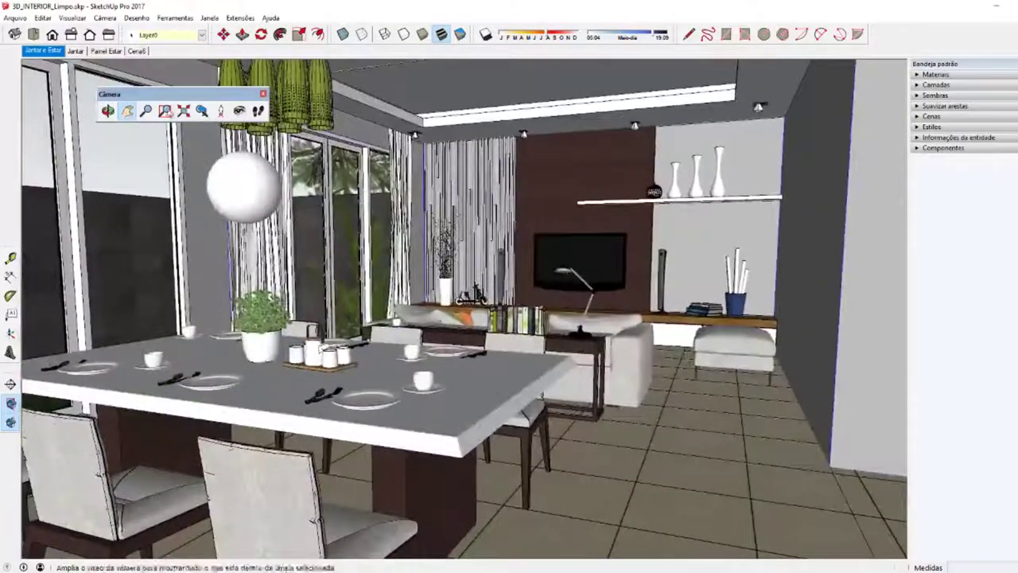
click(146, 111)
drag(464, 366, 464, 238)
click(109, 111)
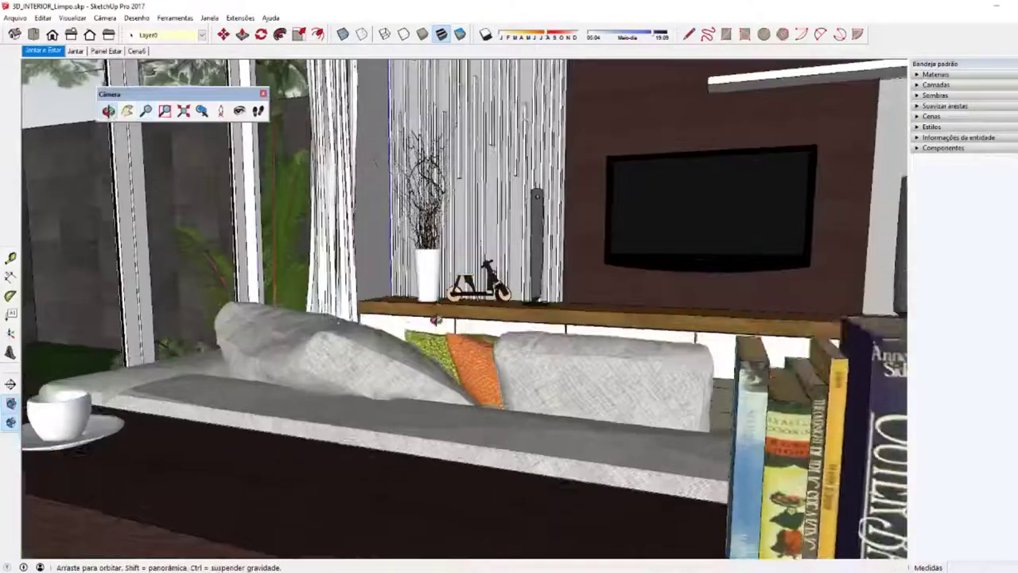
drag(382, 263, 334, 320)
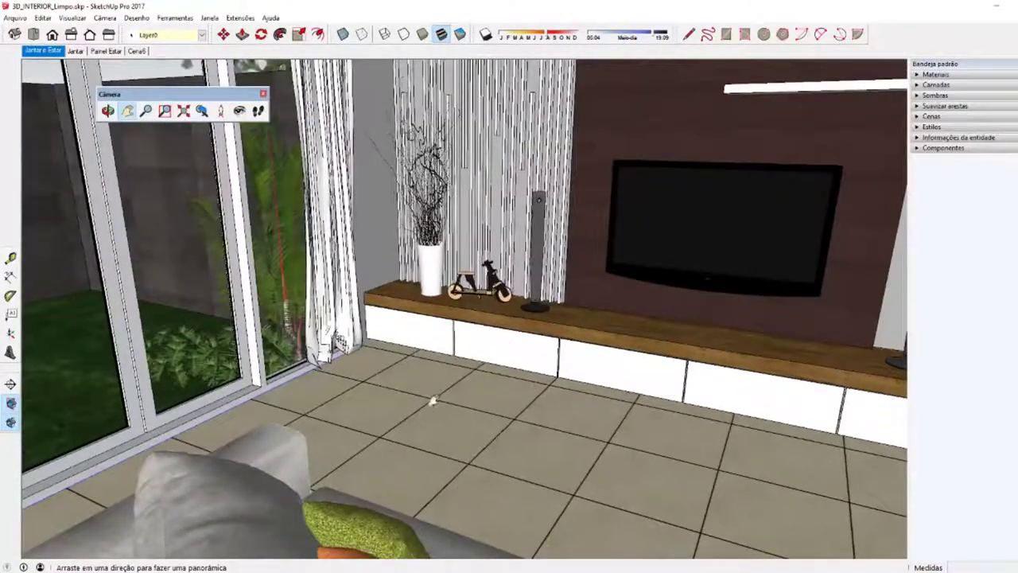
drag(432, 400, 471, 389)
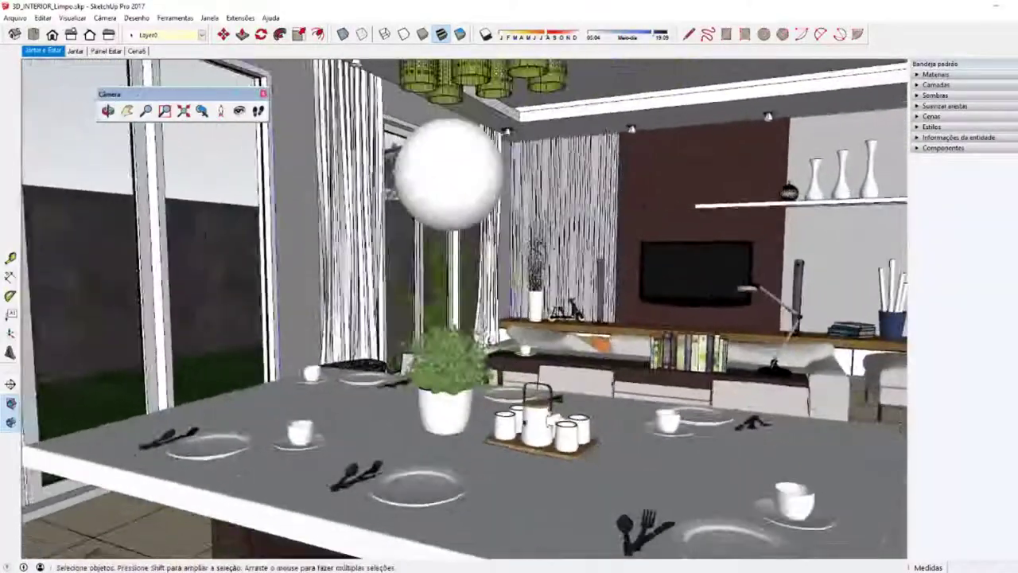
Orbit around the dining table and up toward the ceiling, then bring XMind alongside.
mouse_move(445, 414)
middle_down()
mouse_move(377, 435)
mouse_move(589, 449)
mouse_move(602, 434)
mouse_move(579, 412)
middle_up()
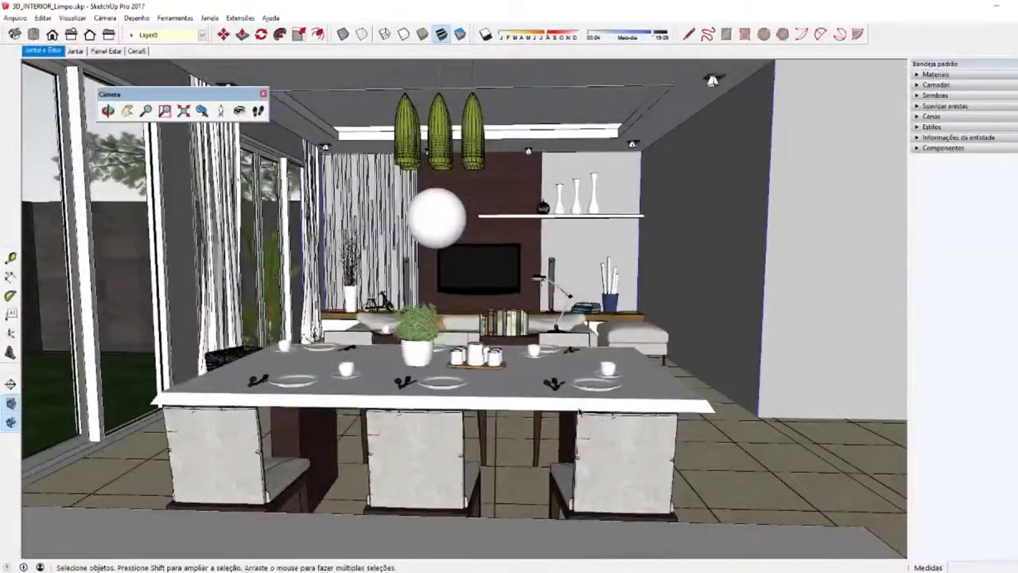
mouse_move(695, 318)
middle_down()
mouse_move(562, 346)
mouse_move(490, 397)
middle_up()
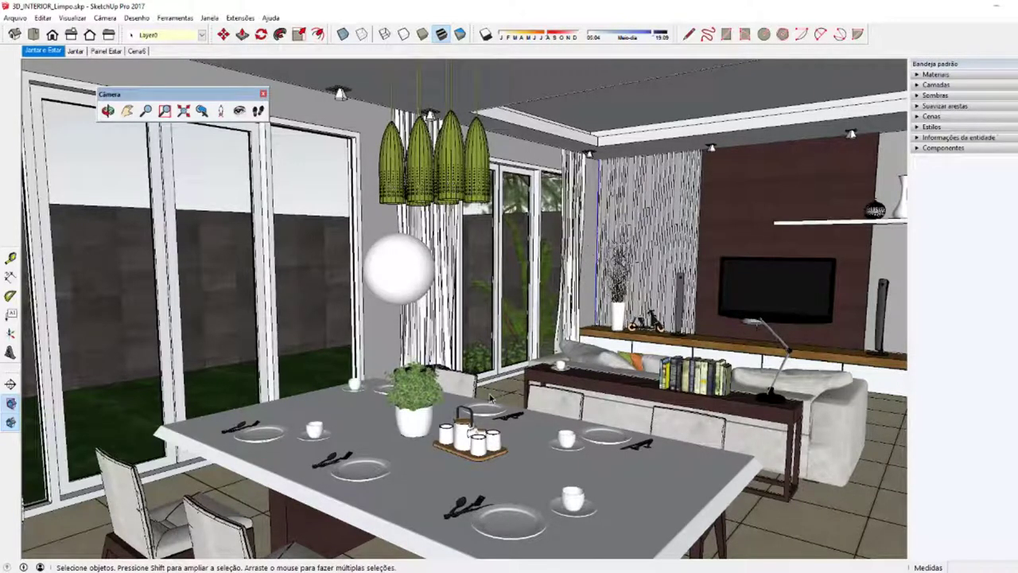
middle_drag(491, 397, 533, 516)
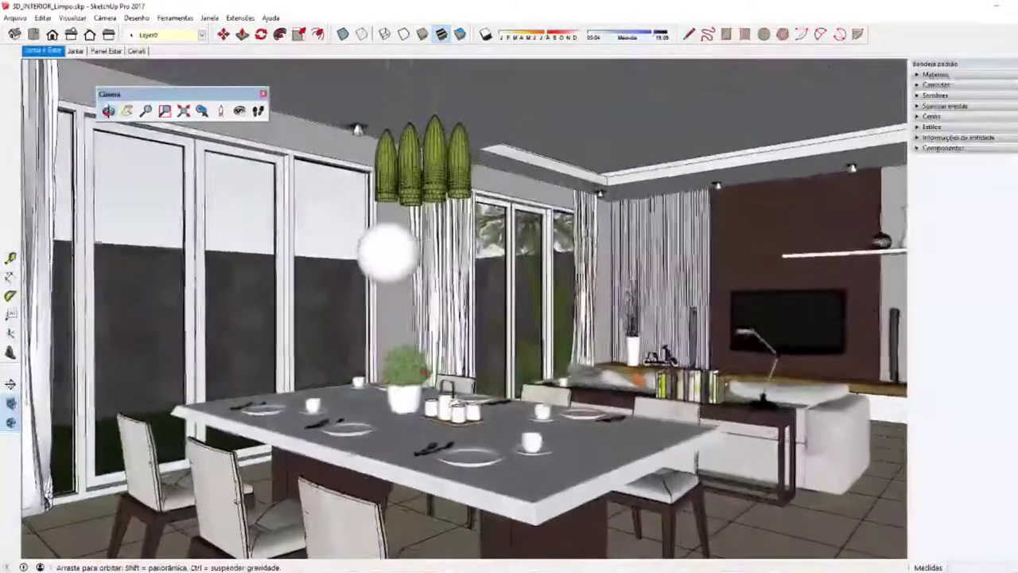
middle_drag(520, 482, 507, 531)
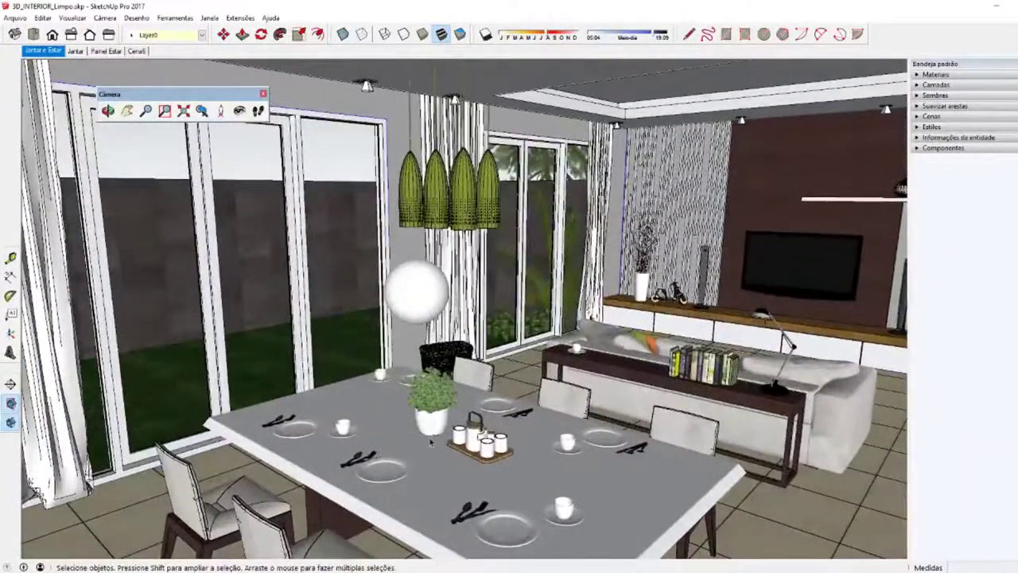
mouse_move(431, 444)
middle_down()
mouse_move(115, 82)
mouse_move(406, 341)
mouse_move(443, 148)
middle_up()
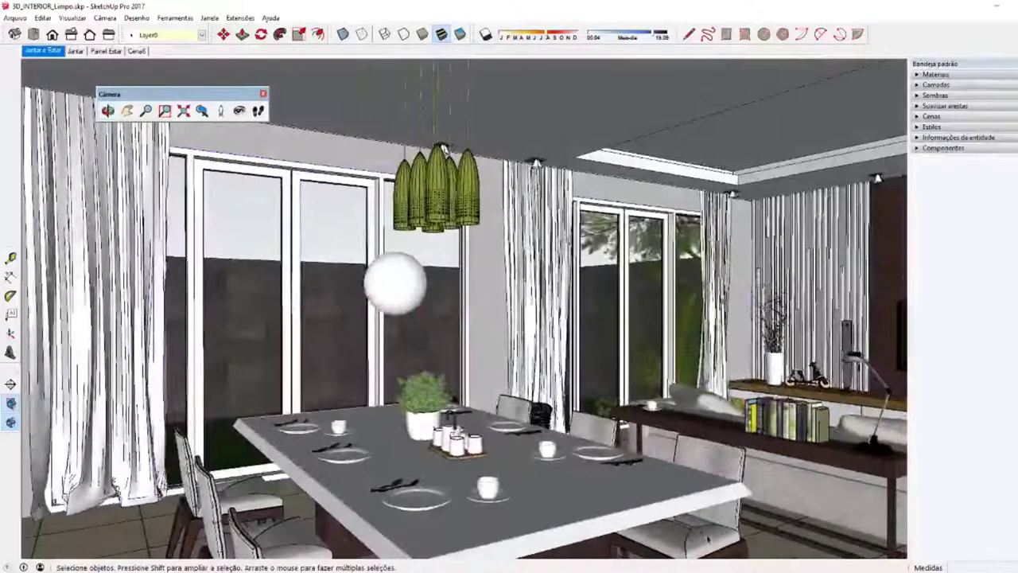
key(alt+Tab)
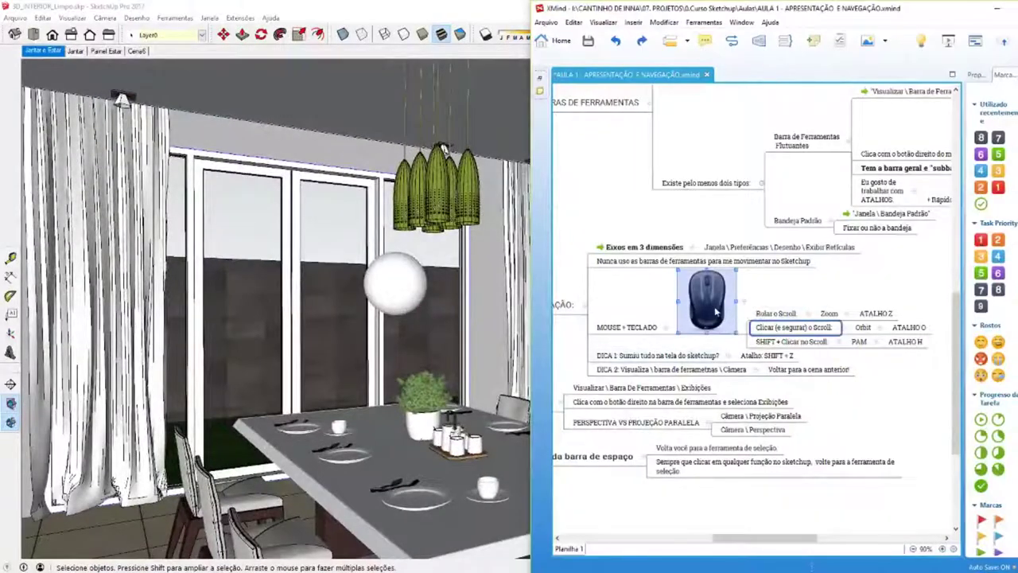
Review the mouse picture, Rolar o Scroll and DICA 1 nodes, then orbit SketchUp until the model vanishes.
click(716, 313)
click(778, 316)
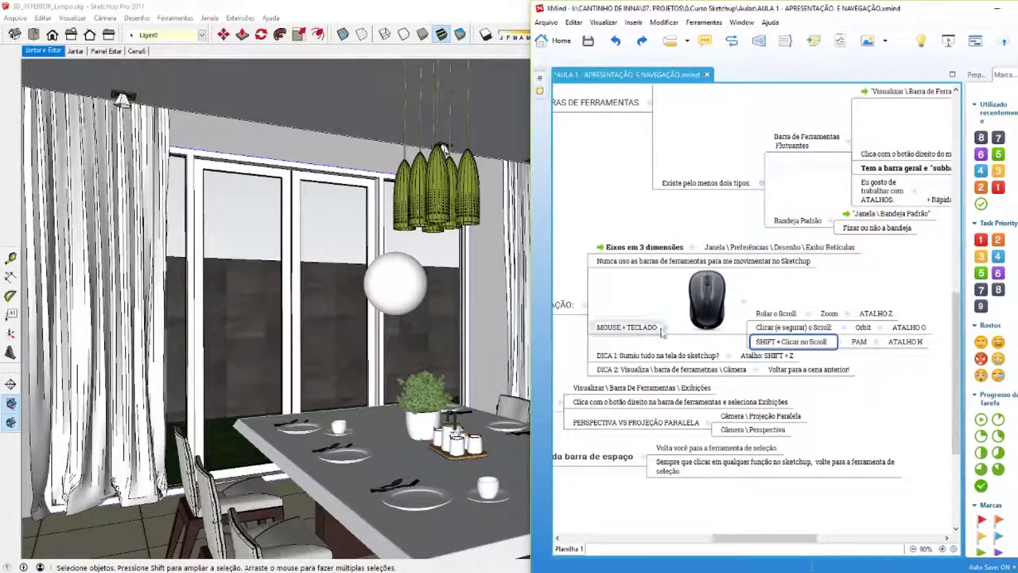
click(627, 360)
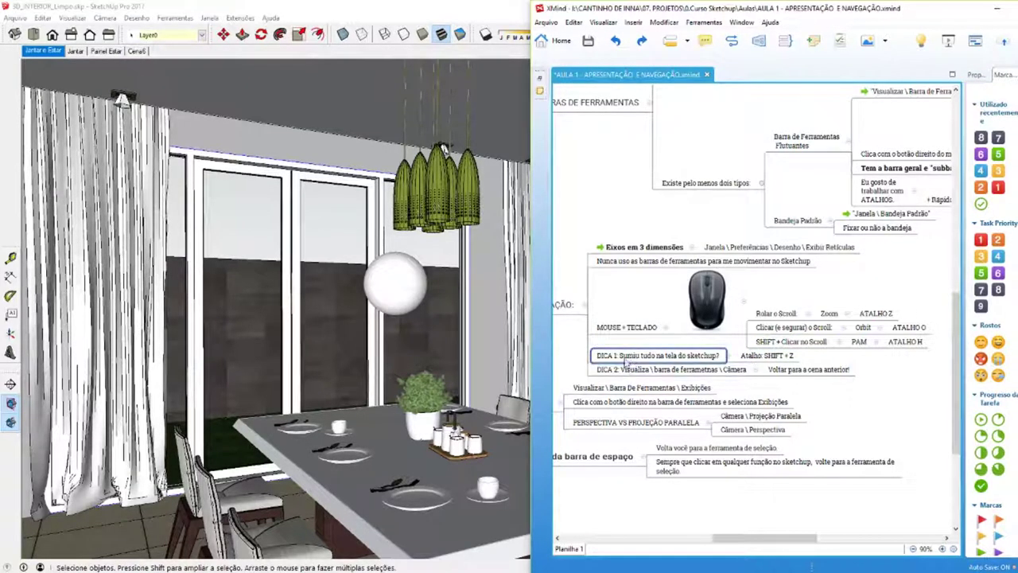
click(477, 346)
mouse_move(508, 335)
middle_down()
mouse_move(473, 258)
mouse_move(276, 280)
mouse_move(618, 363)
middle_up()
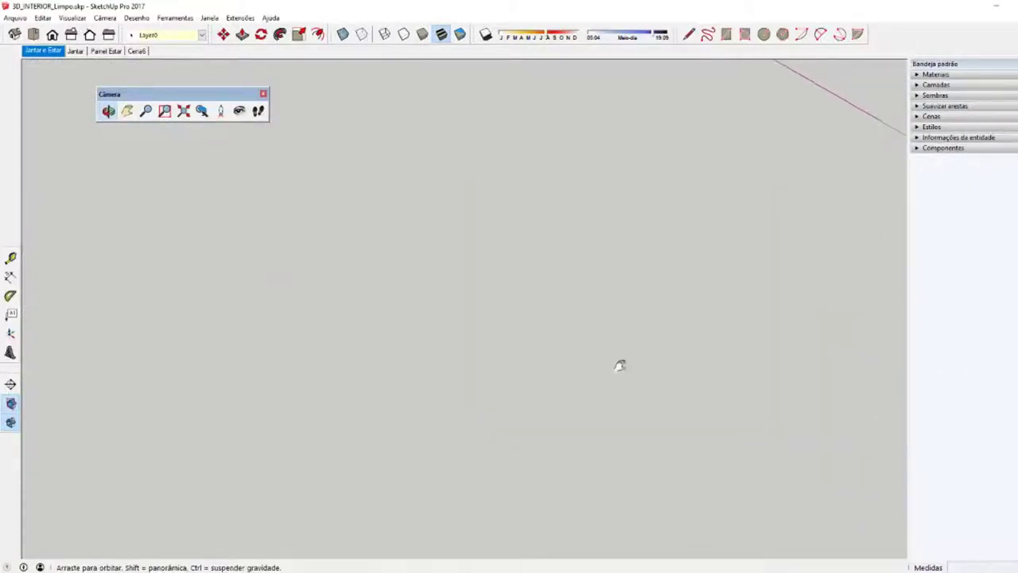
Orbit the empty grey view, glance at the XMind map, and keep orbiting without finding the model.
middle_drag(427, 157, 300, 425)
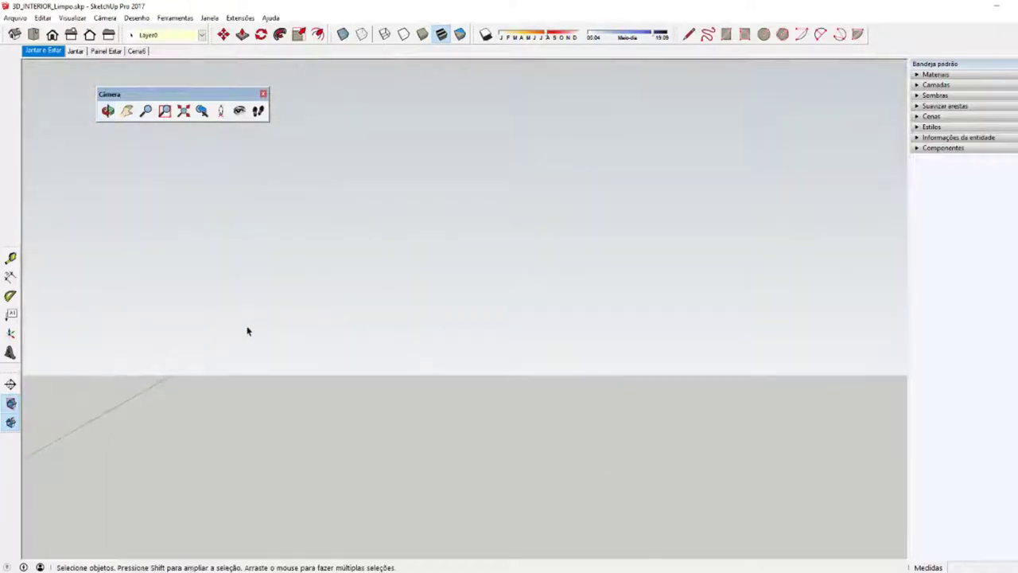
mouse_move(247, 330)
middle_down()
mouse_move(430, 403)
mouse_move(5, 323)
mouse_move(238, 398)
mouse_move(326, 454)
mouse_move(359, 502)
mouse_move(941, 325)
mouse_move(644, 517)
mouse_move(384, 284)
mouse_move(158, 521)
mouse_move(596, 384)
mouse_move(278, 525)
mouse_move(344, 464)
middle_up()
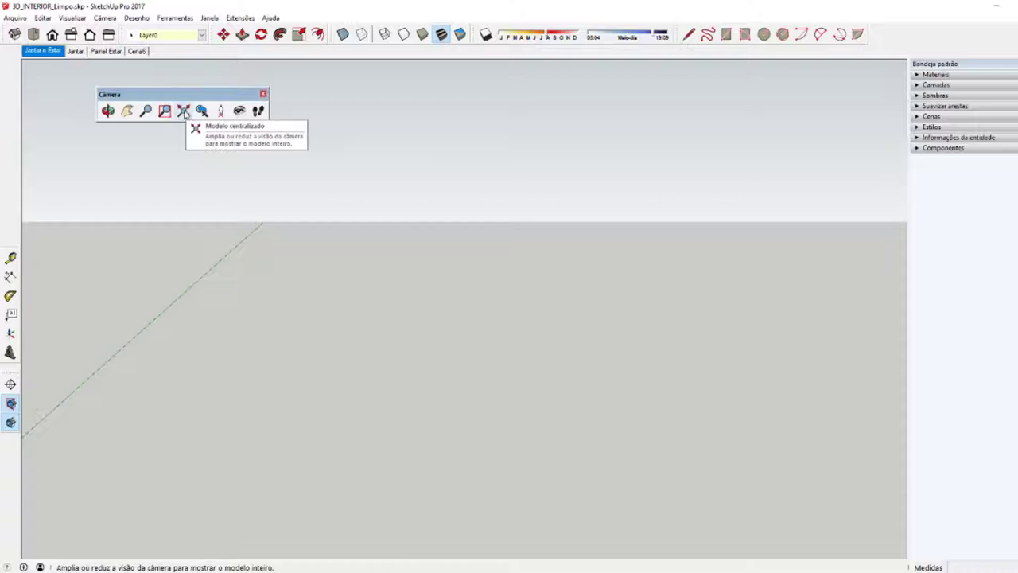
key(alt+Tab)
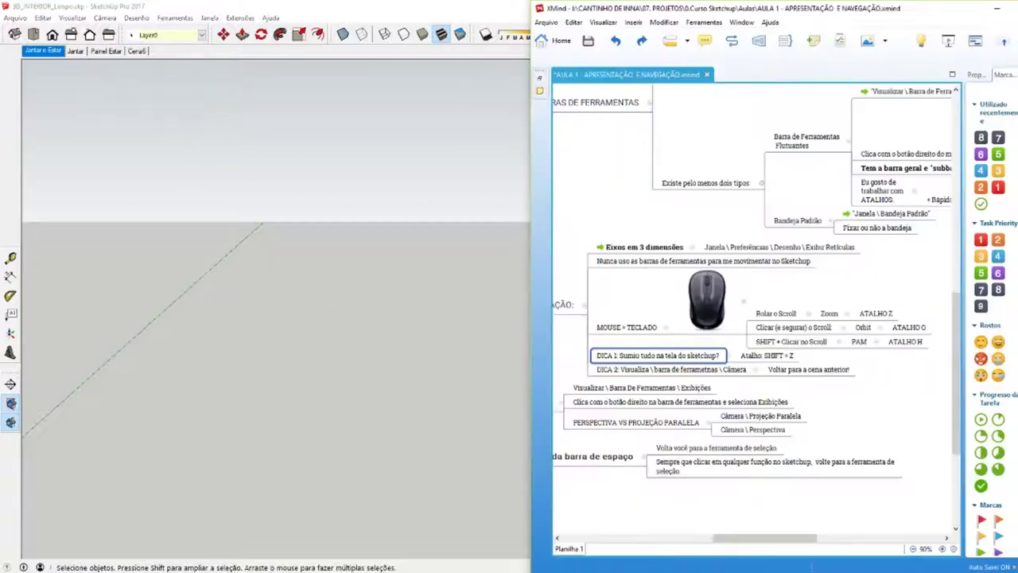
drag(737, 536, 734, 536)
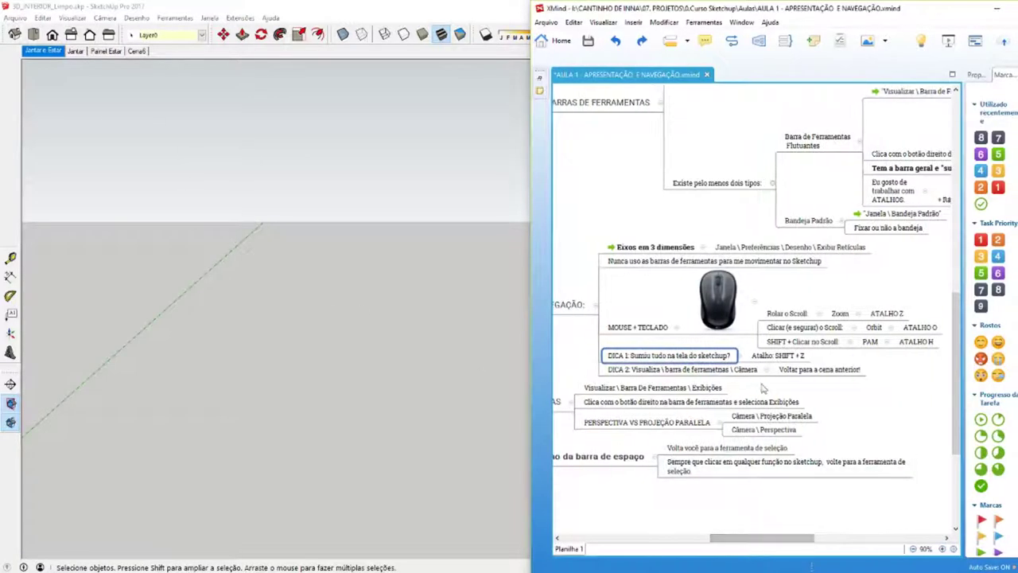
click(382, 204)
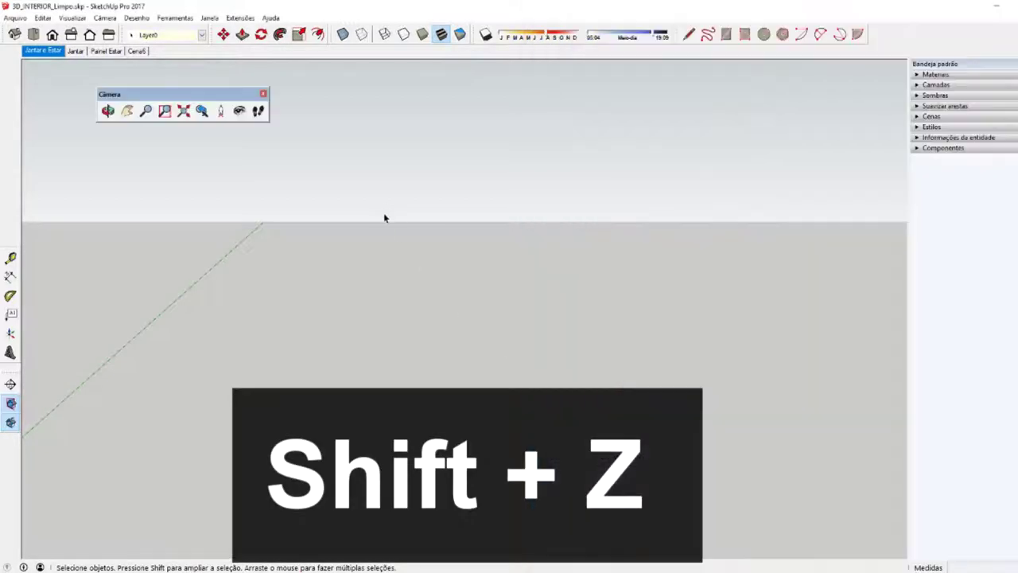
mouse_move(314, 307)
middle_down()
mouse_move(153, 229)
mouse_move(543, 146)
mouse_move(543, 257)
mouse_move(291, 302)
mouse_move(293, 280)
middle_up()
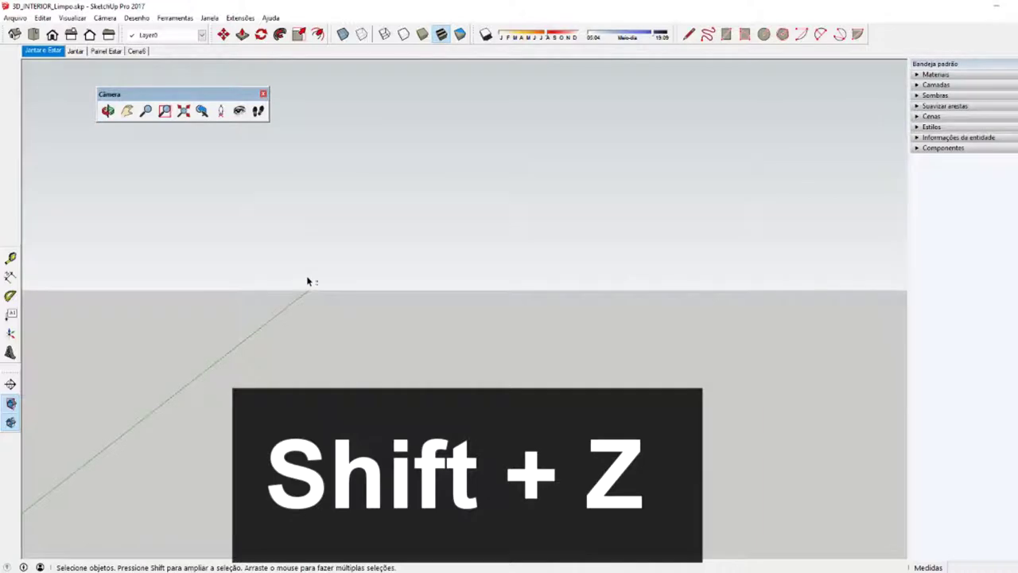
Recover the house with Shift+Z Zoom Extents, orbit above the roof, and zoom extents again.
key(shift+z)
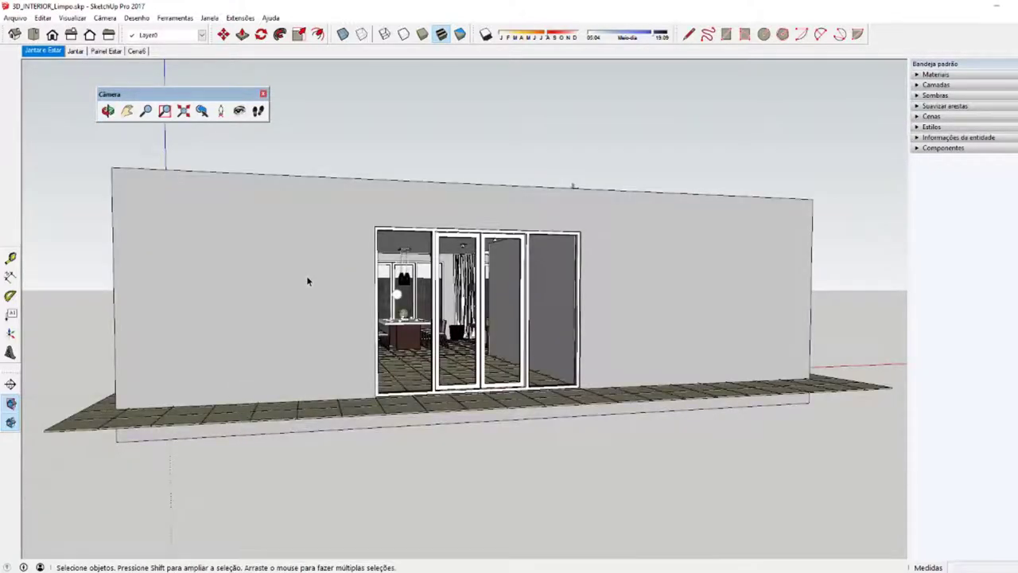
middle_drag(418, 273, 557, 270)
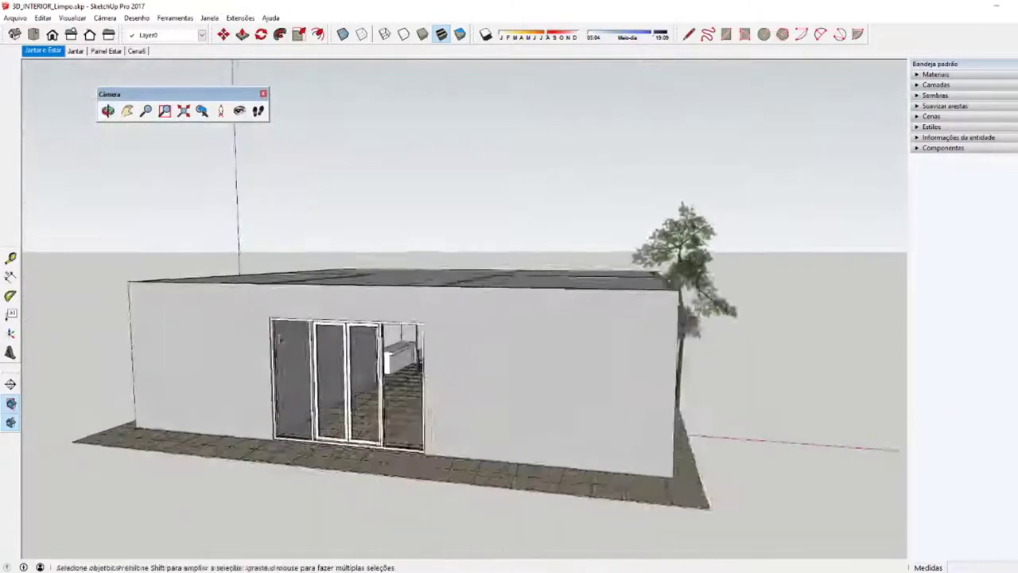
mouse_move(382, 318)
middle_down()
mouse_move(463, 432)
mouse_move(209, 433)
mouse_move(692, 415)
mouse_move(932, 311)
mouse_move(371, 411)
mouse_move(515, 568)
mouse_move(606, 542)
middle_up()
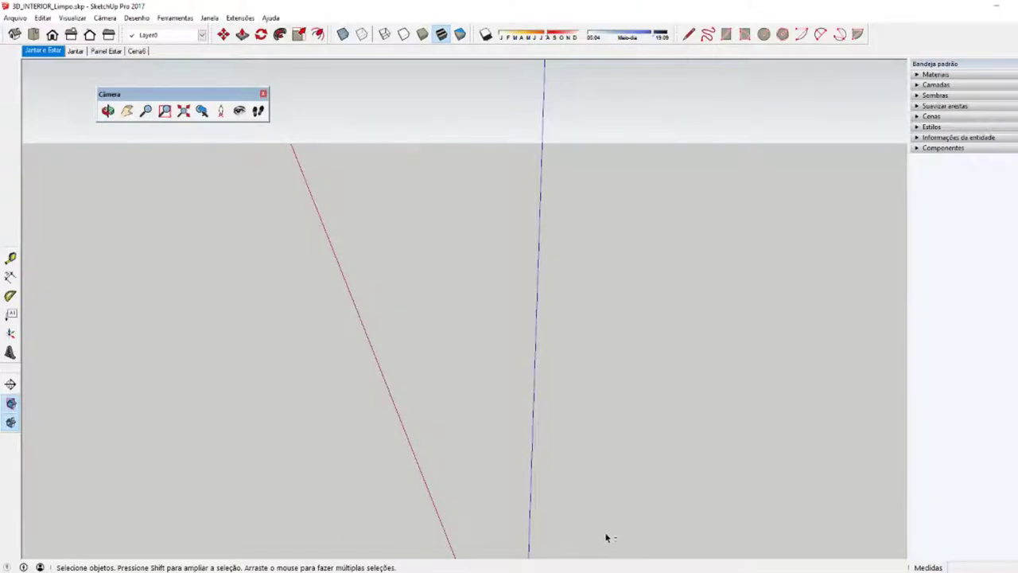
key(shift+z)
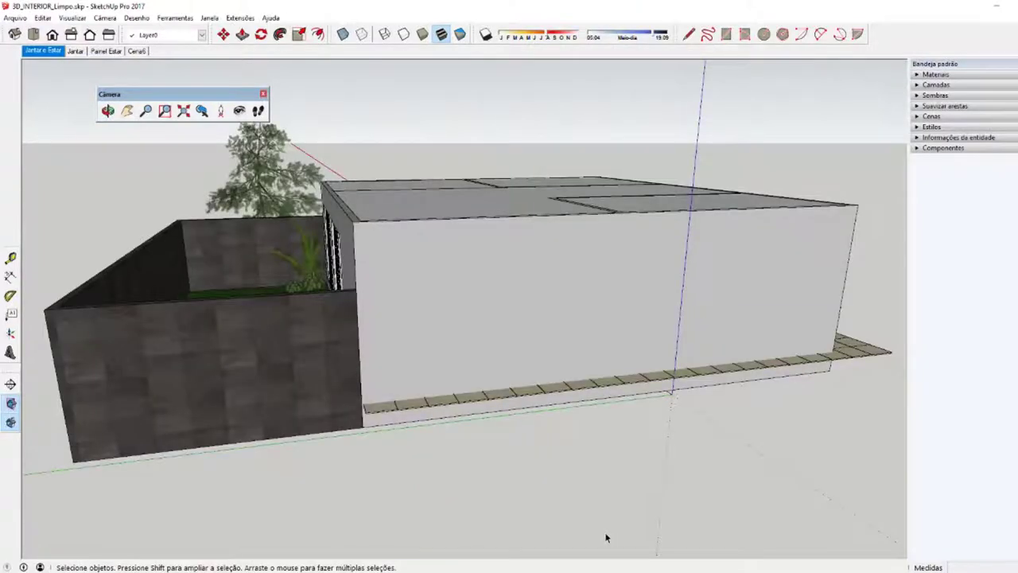
Orbit and zoom in over the roof into the living room, then Shift+Z to show the whole house.
middle_drag(353, 253, 472, 311)
scroll(484, 207, up, 3)
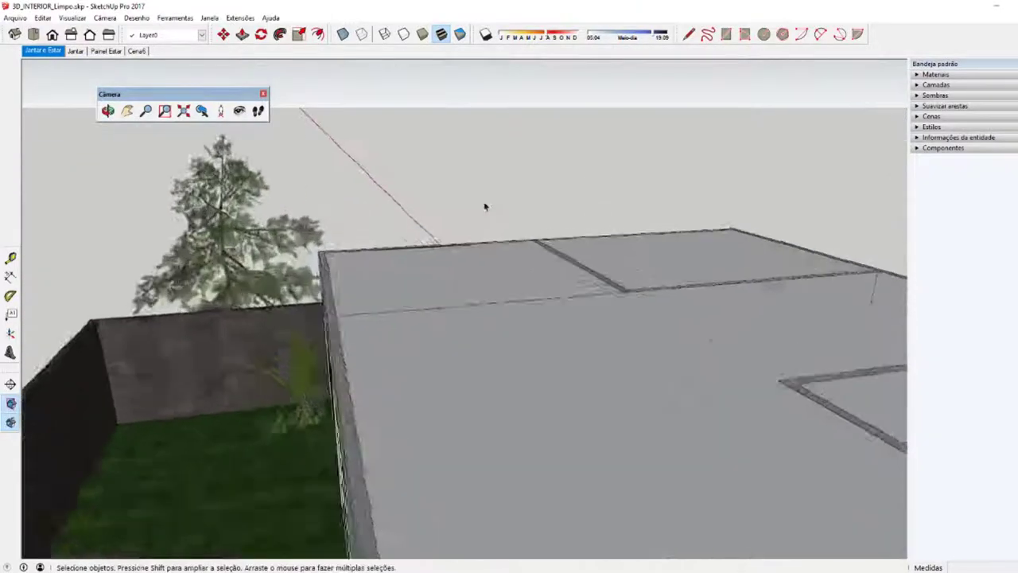
scroll(557, 341, up, 3)
middle_drag(557, 341, 532, 236)
scroll(531, 237, up, 3)
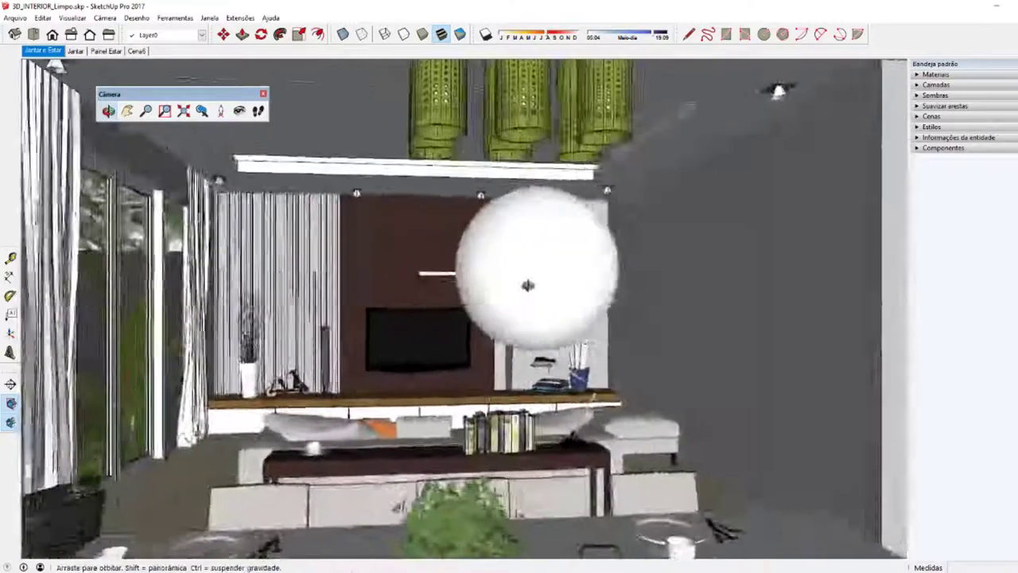
mouse_move(527, 287)
middle_down()
mouse_move(436, 400)
mouse_move(188, 232)
mouse_move(236, 419)
mouse_move(448, 438)
mouse_move(570, 414)
mouse_move(284, 407)
mouse_move(680, 432)
mouse_move(578, 427)
mouse_move(730, 448)
mouse_move(343, 405)
mouse_move(720, 429)
mouse_move(352, 502)
mouse_move(419, 505)
middle_up()
scroll(436, 401, up, 3)
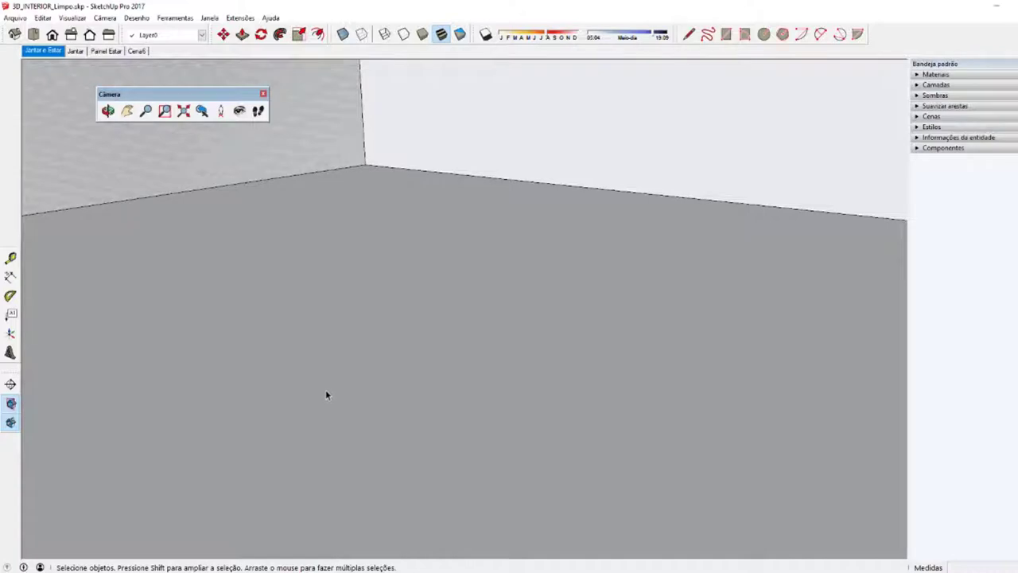
key(shift+z)
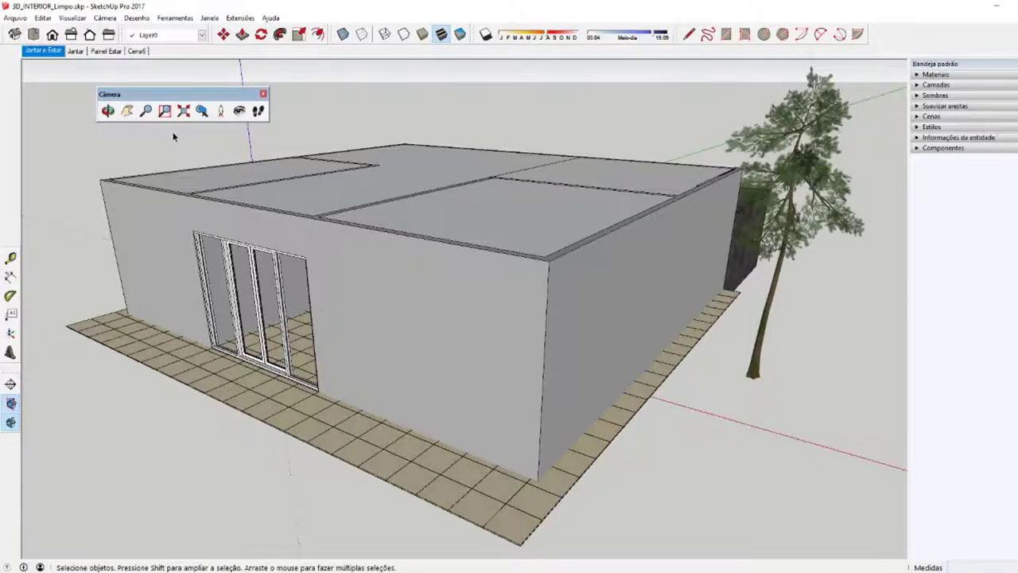
Step back four camera views with Previous, then orbit around the interior.
click(203, 113)
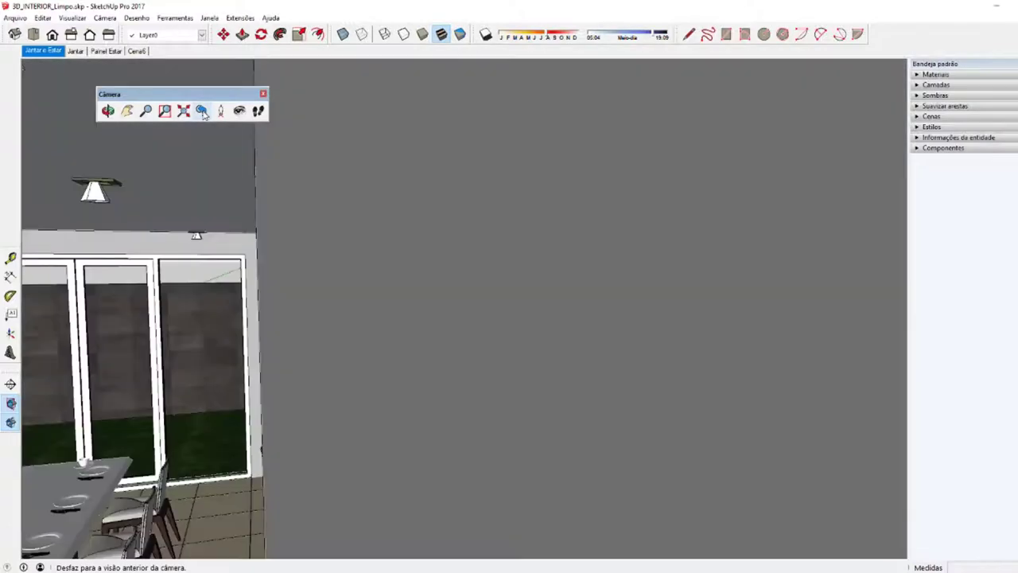
click(203, 112)
click(203, 112)
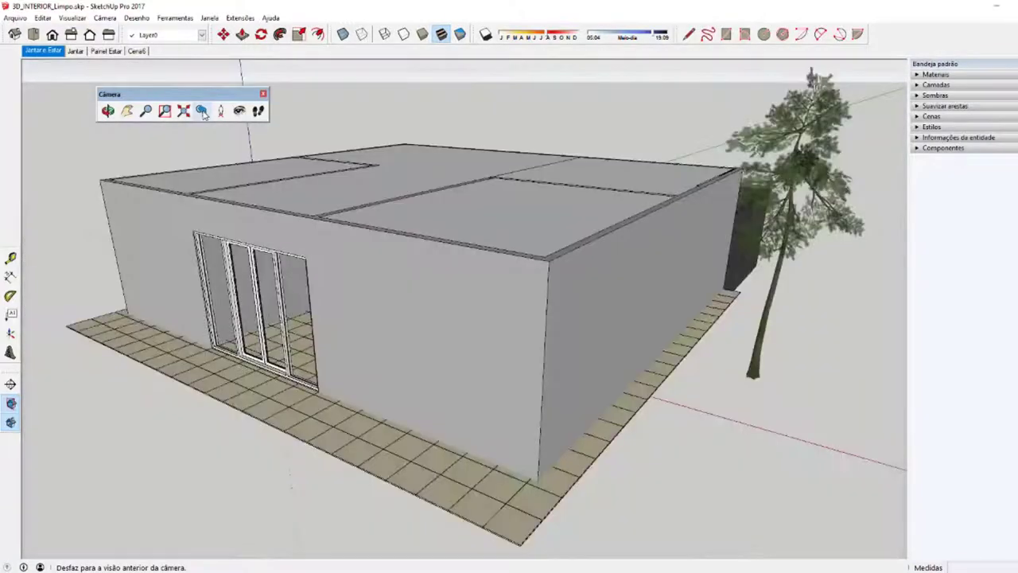
click(203, 112)
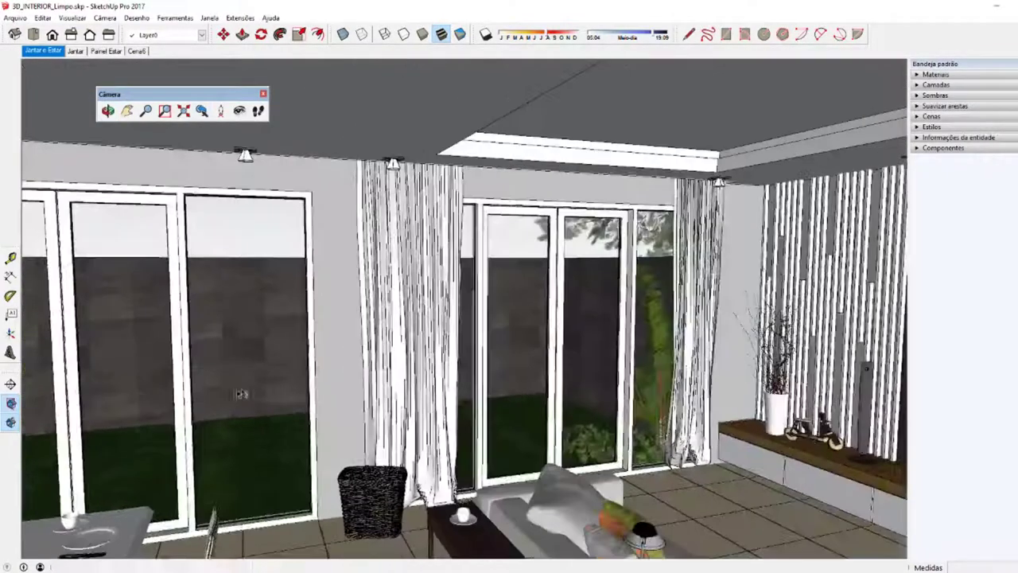
mouse_move(189, 390)
middle_down()
mouse_move(491, 430)
mouse_move(213, 395)
mouse_move(428, 417)
mouse_move(557, 508)
mouse_move(466, 488)
mouse_move(438, 508)
mouse_move(382, 412)
middle_up()
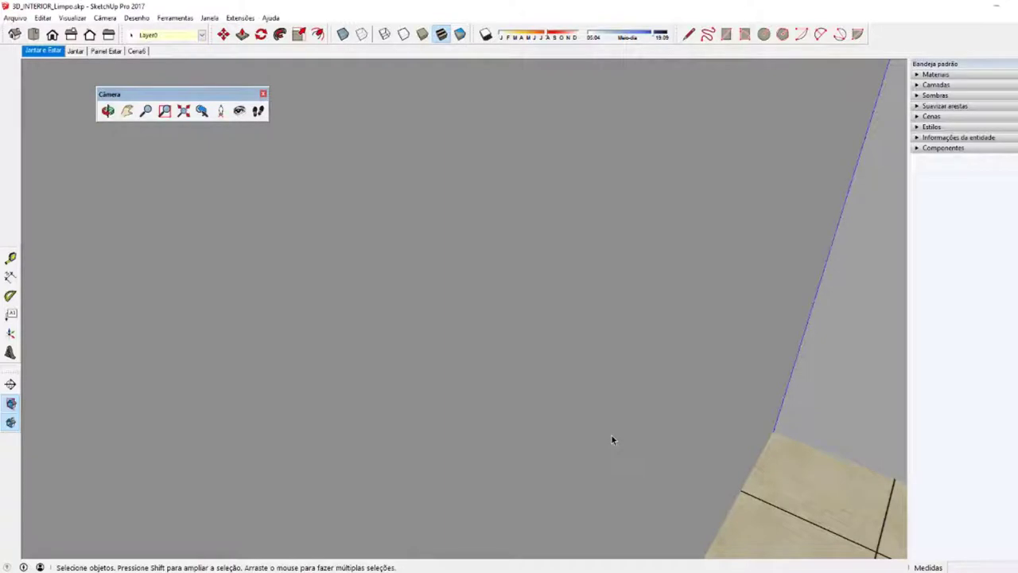
Go back to the TV-wall view and orbit toward the window corner and grass.
click(203, 114)
click(204, 113)
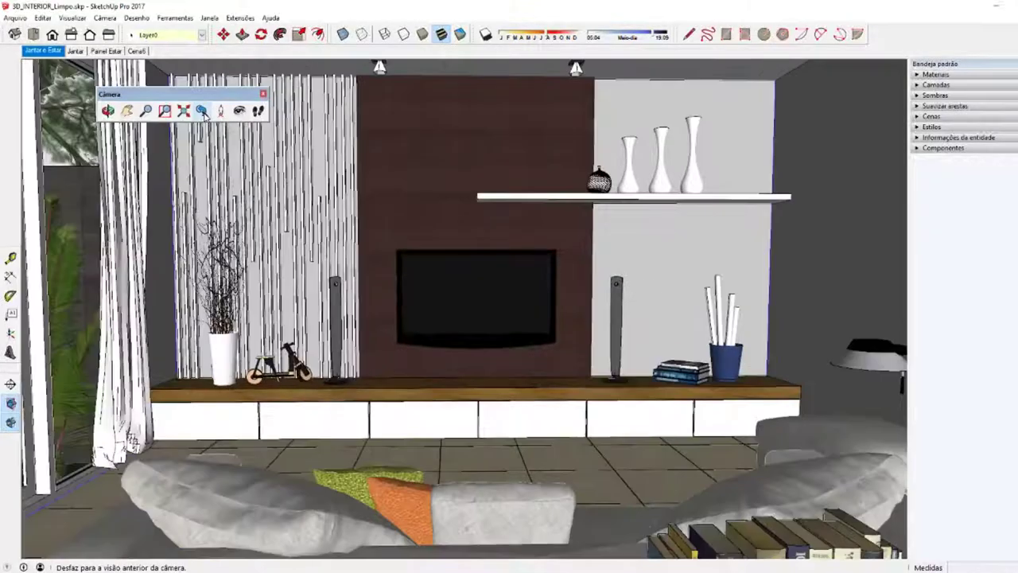
click(204, 114)
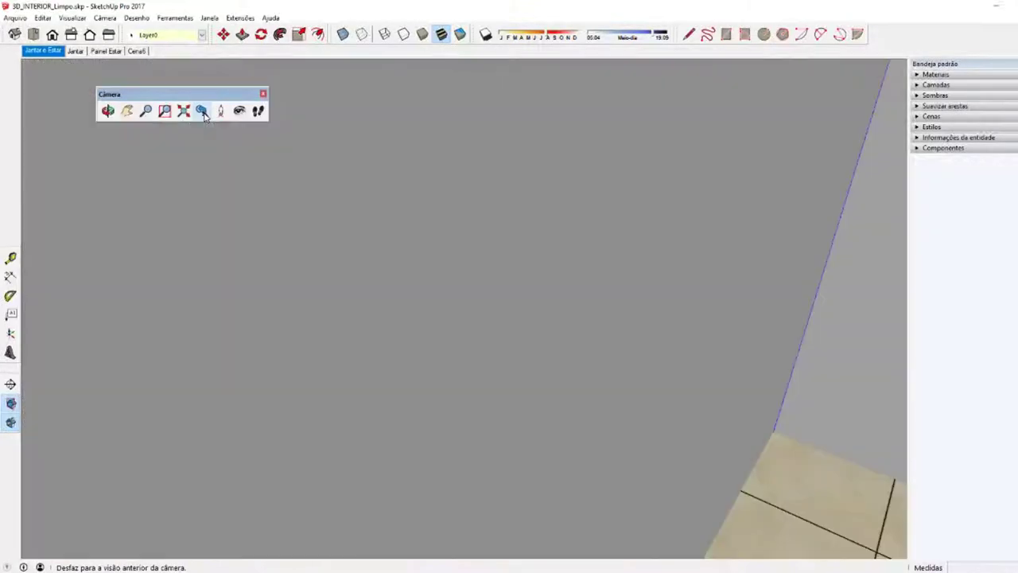
click(201, 113)
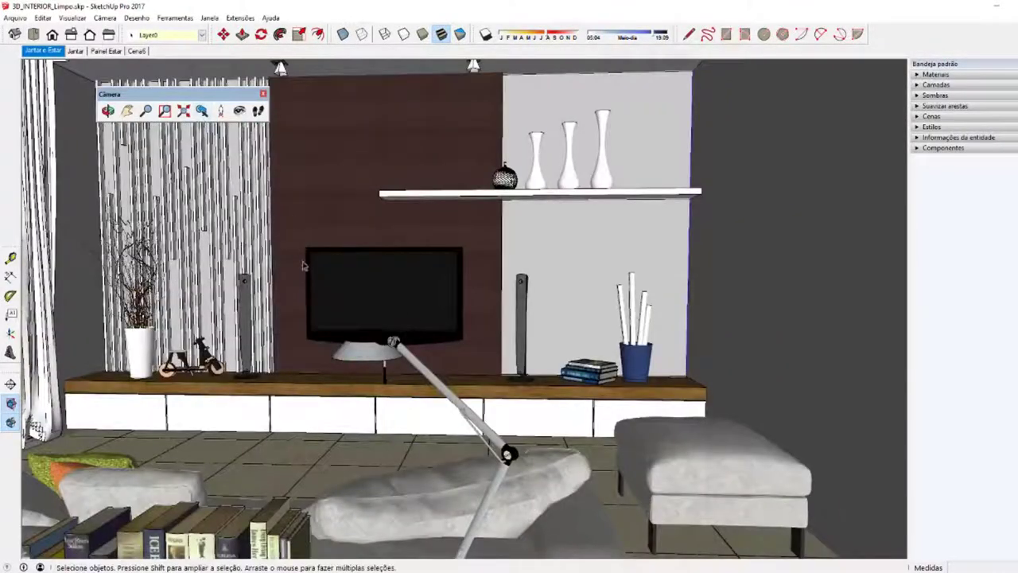
mouse_move(335, 444)
middle_down()
mouse_move(510, 445)
mouse_move(432, 345)
middle_up()
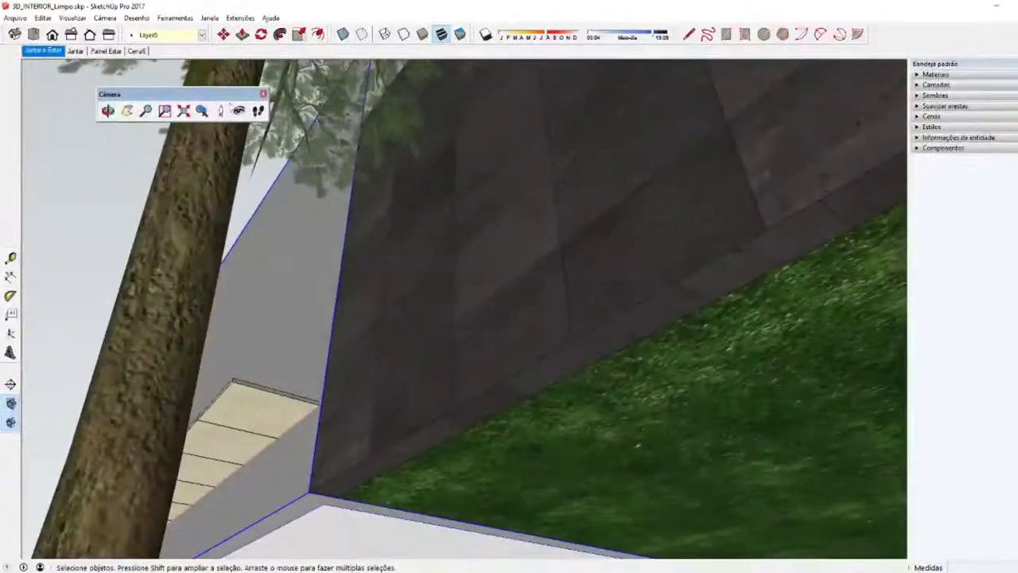
middle_drag(598, 380, 336, 455)
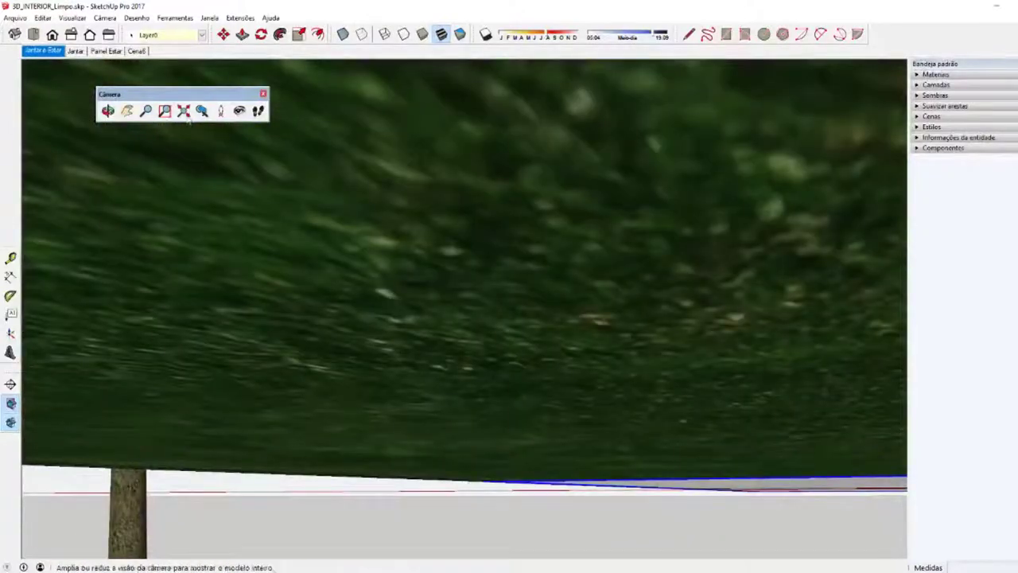
Step back through earlier views to the window-with-plants view, orbiting toward the grass between.
click(203, 111)
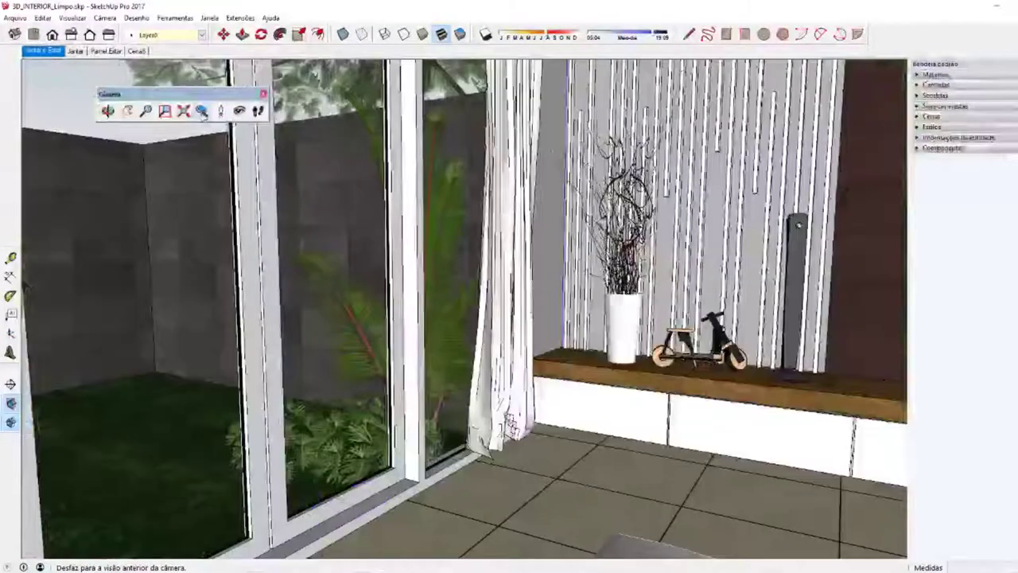
mouse_move(446, 334)
middle_down()
mouse_move(513, 398)
mouse_move(464, 288)
mouse_move(565, 281)
mouse_move(300, 296)
mouse_move(265, 318)
mouse_move(409, 276)
mouse_move(453, 237)
middle_up()
click(204, 113)
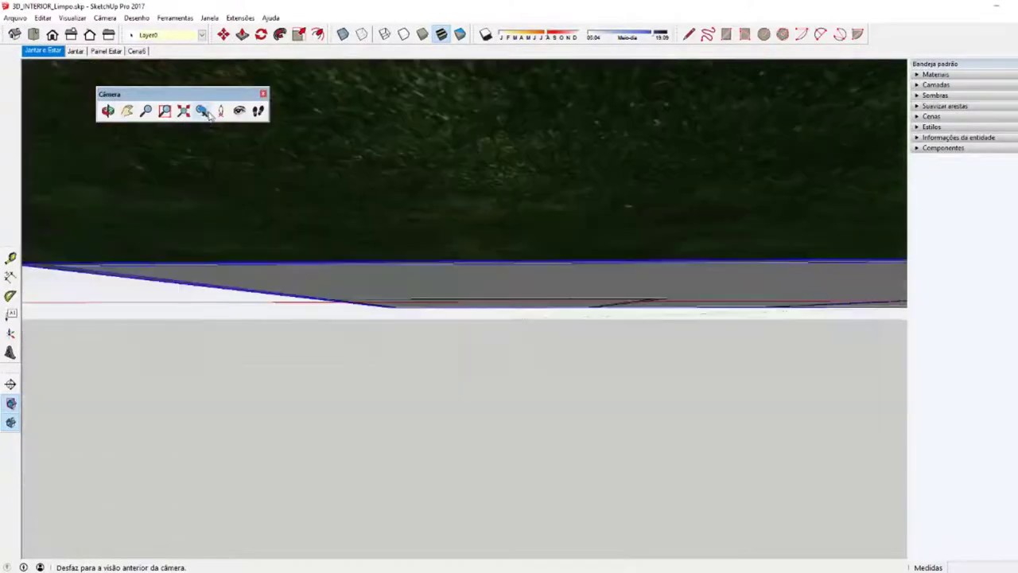
click(204, 114)
click(205, 114)
click(204, 114)
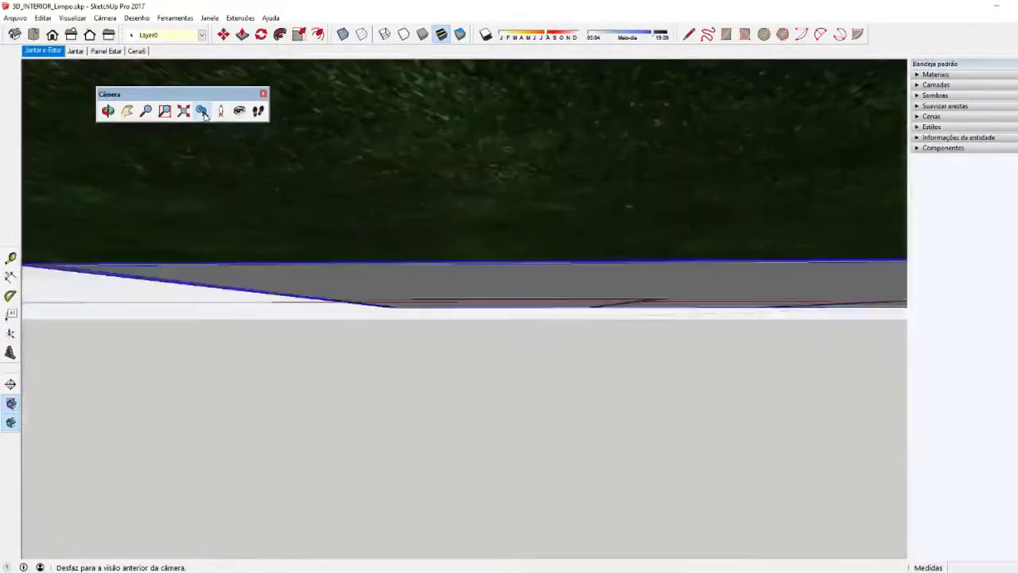
click(204, 114)
click(205, 114)
click(205, 114)
click(204, 114)
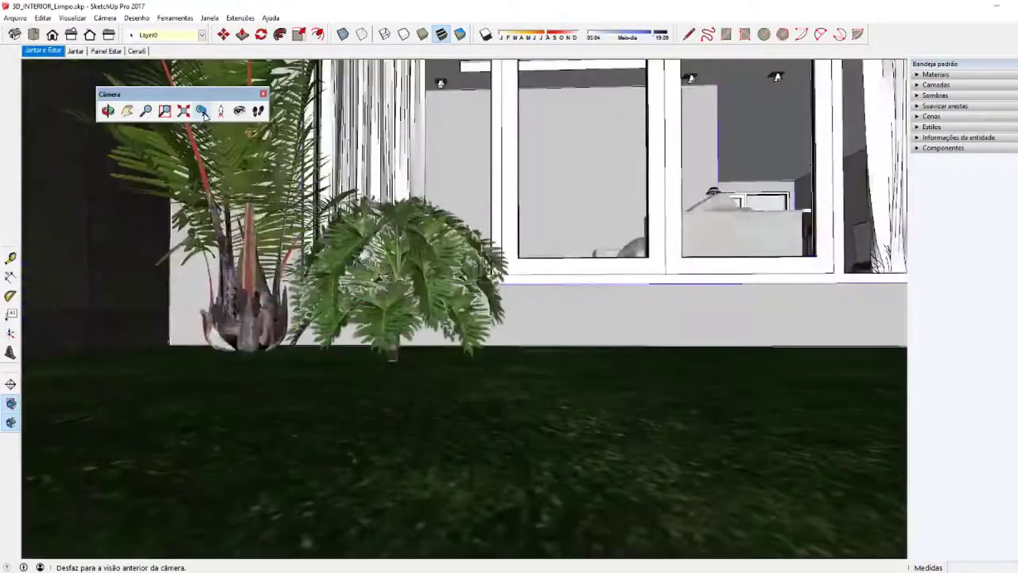
click(205, 114)
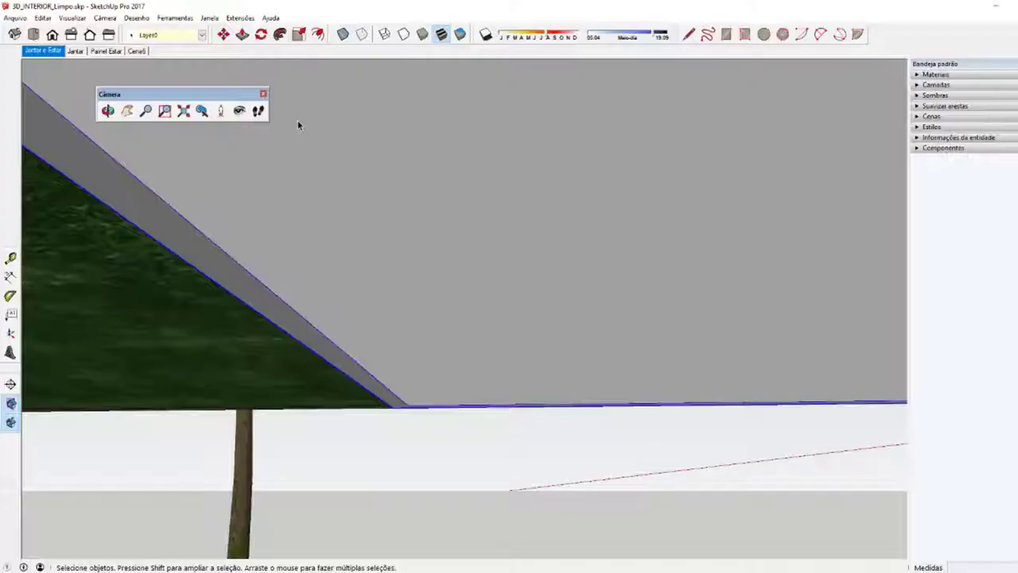
Fit the whole building with Shift+Z and orbit to a lower, closer exterior view of the house.
key(shift+z)
key(o)
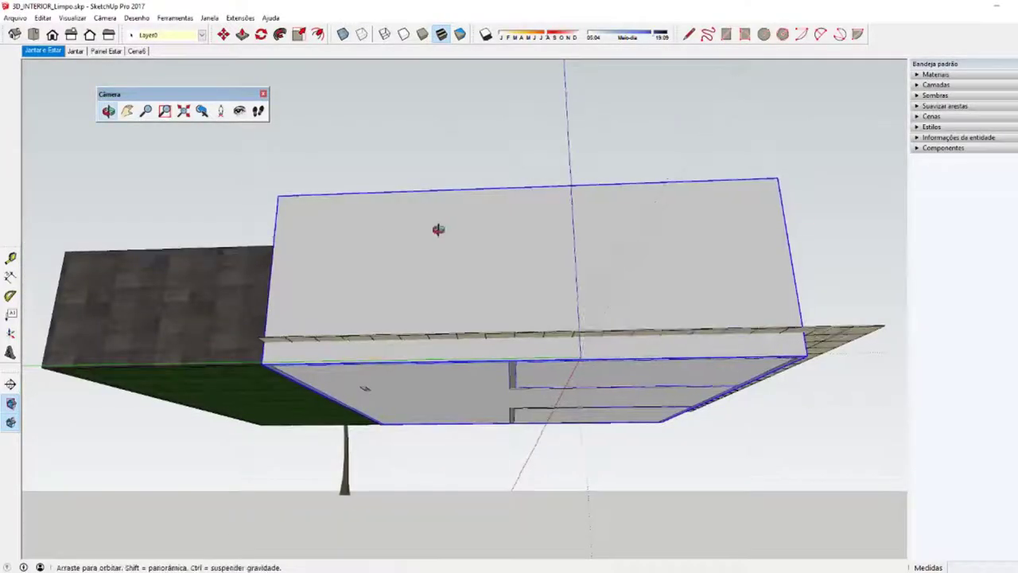
mouse_move(438, 230)
mouse_down()
mouse_move(135, 315)
mouse_move(91, 409)
mouse_up()
key(space)
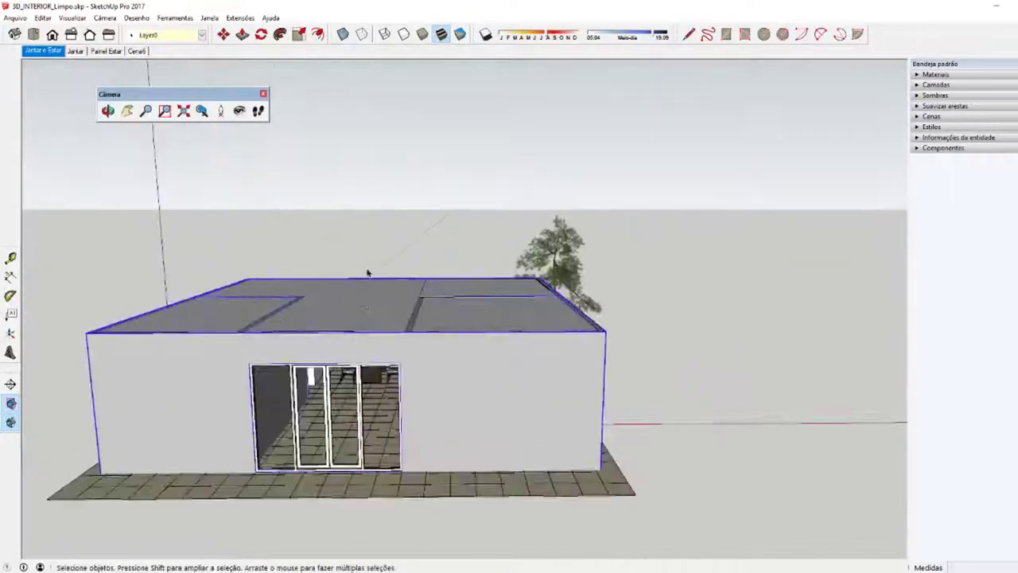
scroll(356, 296, up, 3)
mouse_move(357, 296)
middle_down()
mouse_move(376, 321)
mouse_move(374, 46)
middle_up()
Hide the Teto ceiling layer via the Camadas tray and orbit to a top-down view of the rooms.
scroll(419, 193, up, 5)
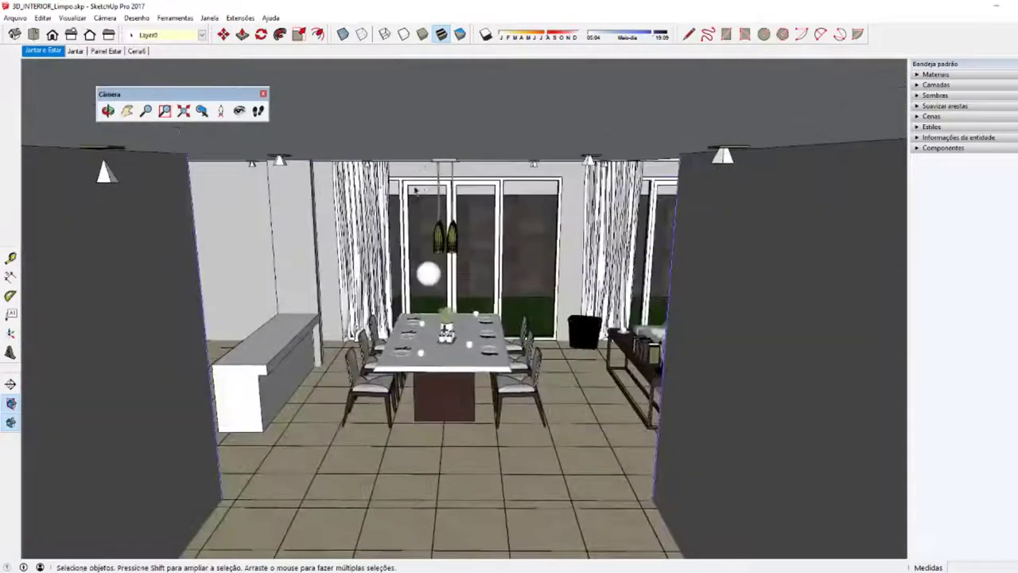
click(387, 126)
middle_drag(387, 126, 390, 171)
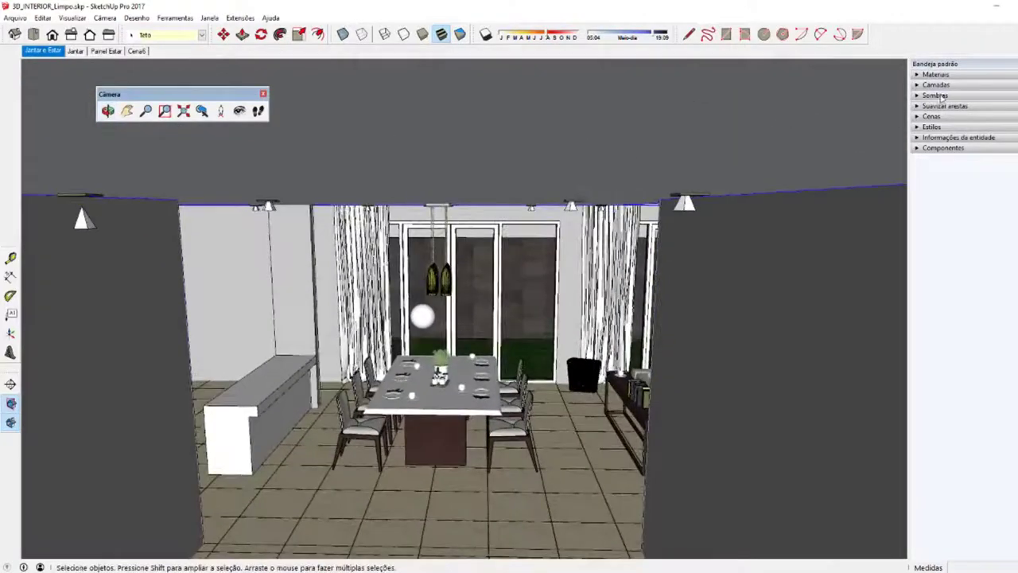
click(923, 84)
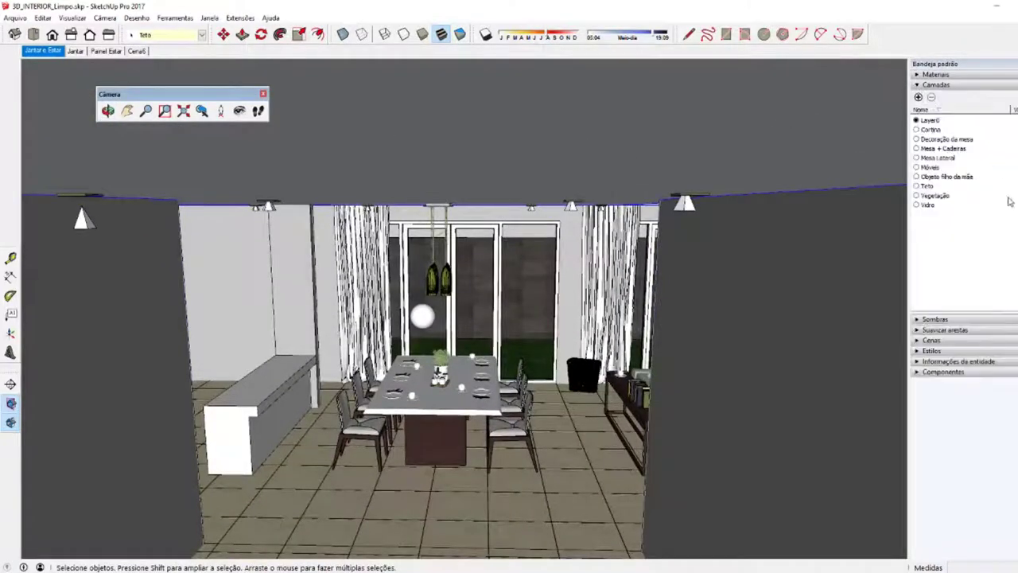
click(927, 185)
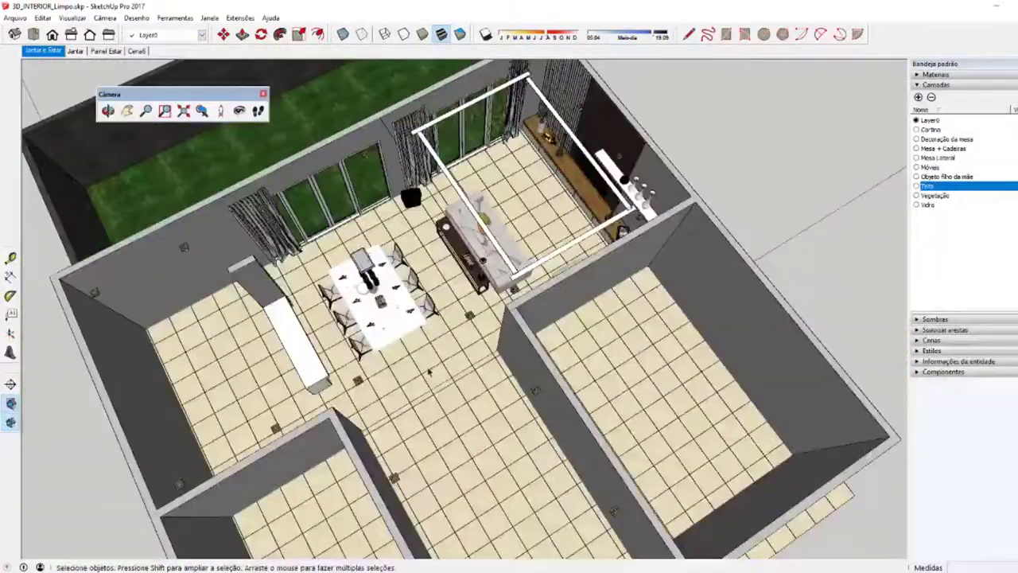
mouse_move(430, 372)
middle_down()
mouse_move(446, 342)
mouse_move(456, 388)
middle_up()
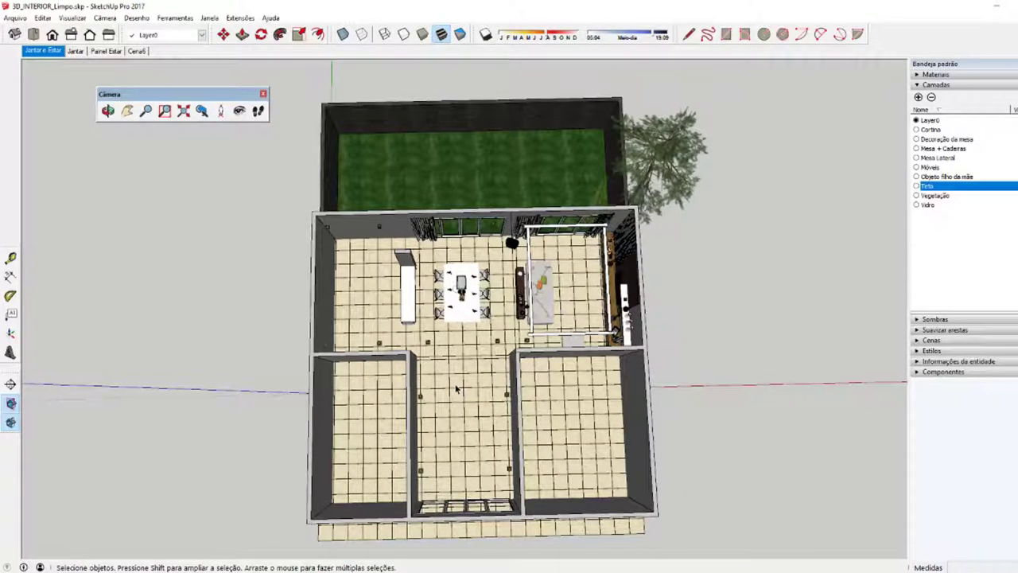
middle_drag(457, 389, 836, 284)
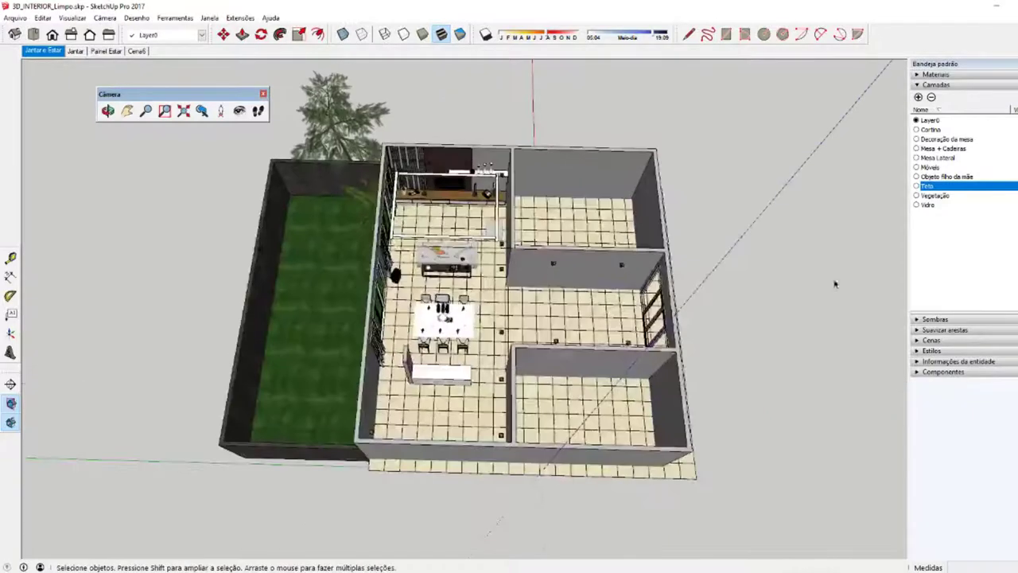
In XMind, make the nine mouse-shortcut topics bold and clear the selection.
key(alt+Tab)
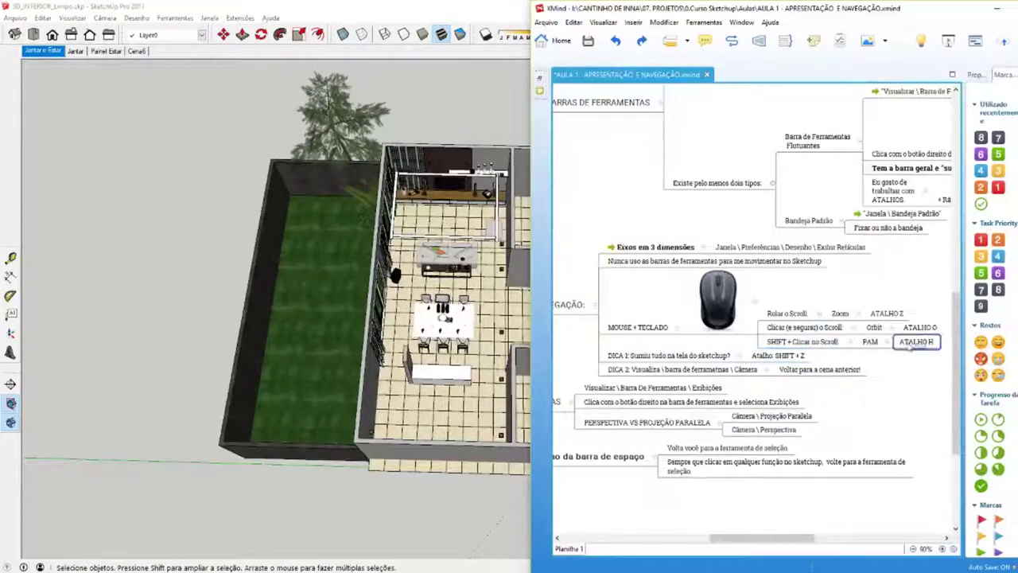
drag(946, 355, 758, 303)
click(982, 76)
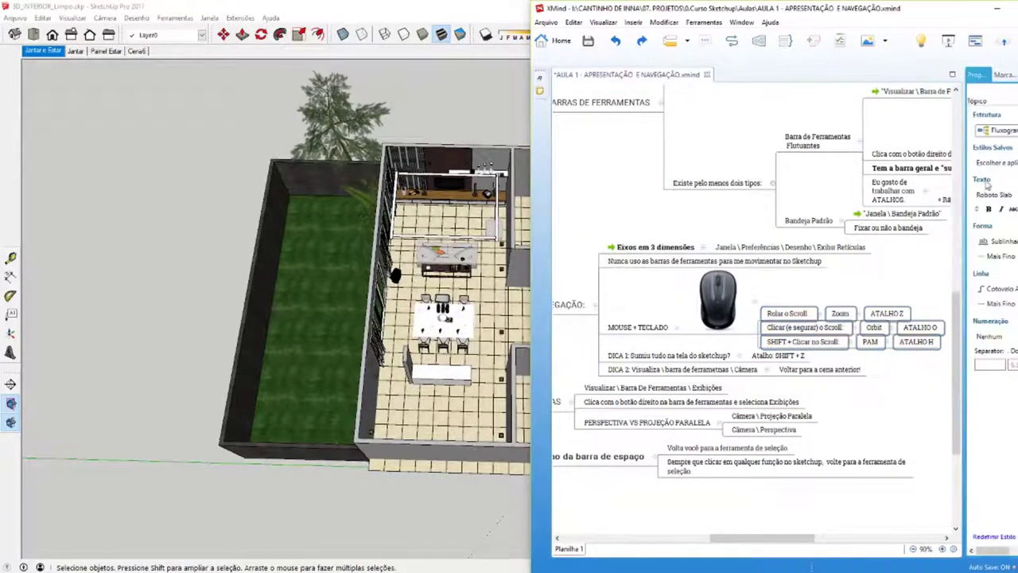
click(989, 210)
click(783, 493)
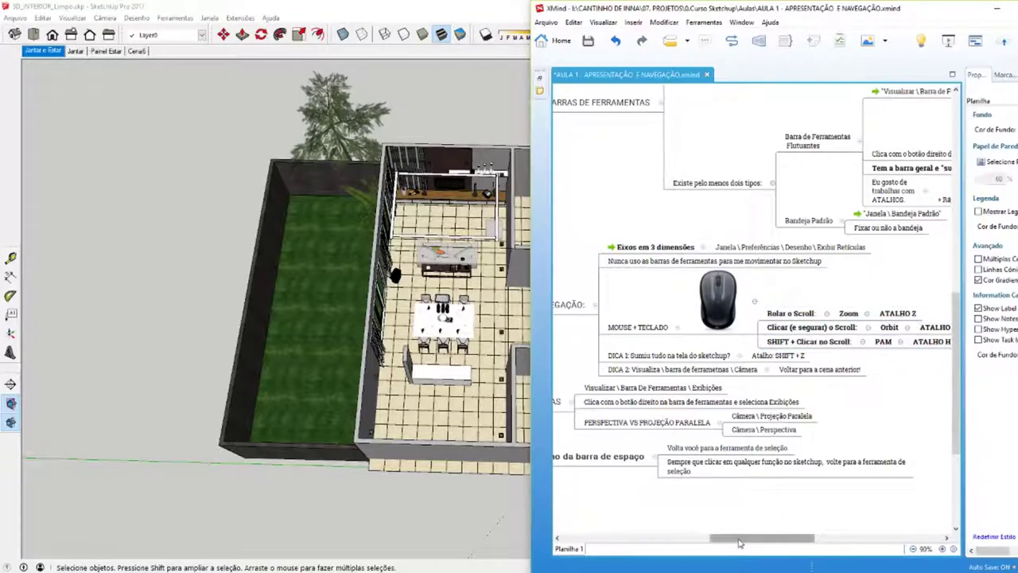
Select the VISTAS topic and bring SketchUp back to full screen.
mouse_move(739, 544)
mouse_down()
mouse_move(767, 543)
mouse_move(696, 538)
mouse_up()
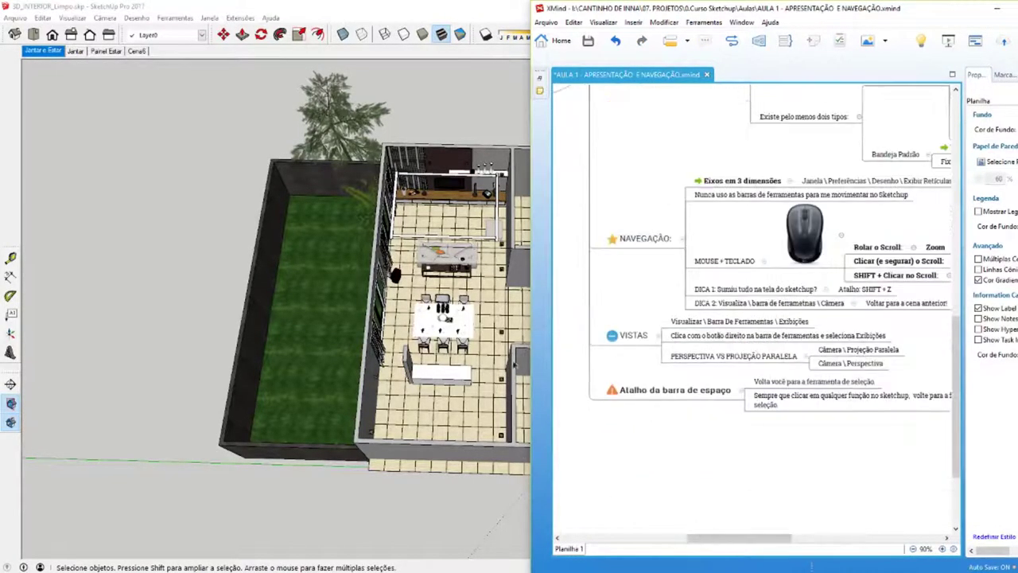
click(635, 337)
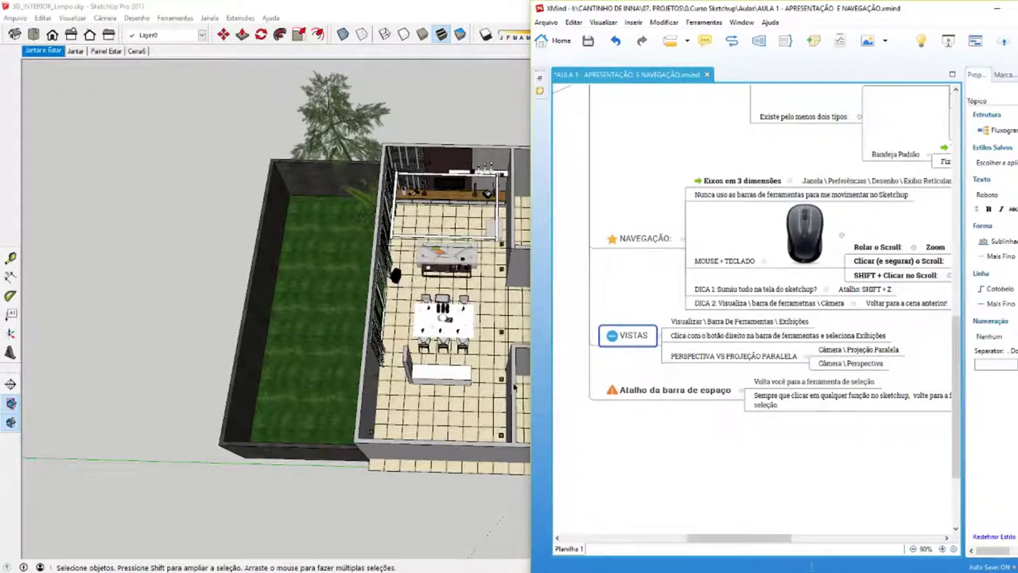
click(466, 380)
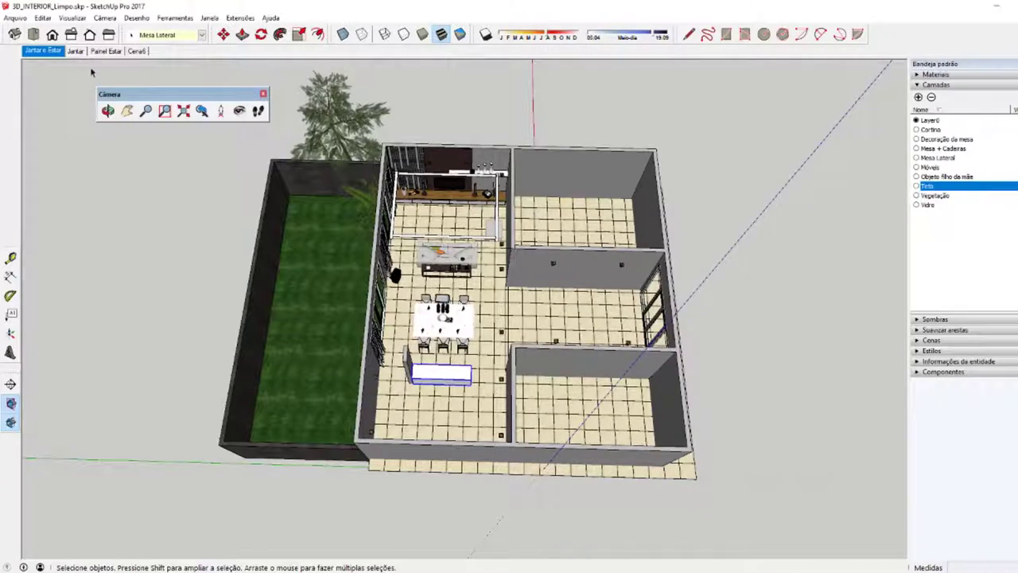
Pull out the Exibições toolbar and cycle Isometric, Top, Front, Right, Back and Left views.
mouse_move(4, 35)
mouse_down()
mouse_move(724, 306)
mouse_move(740, 240)
mouse_up()
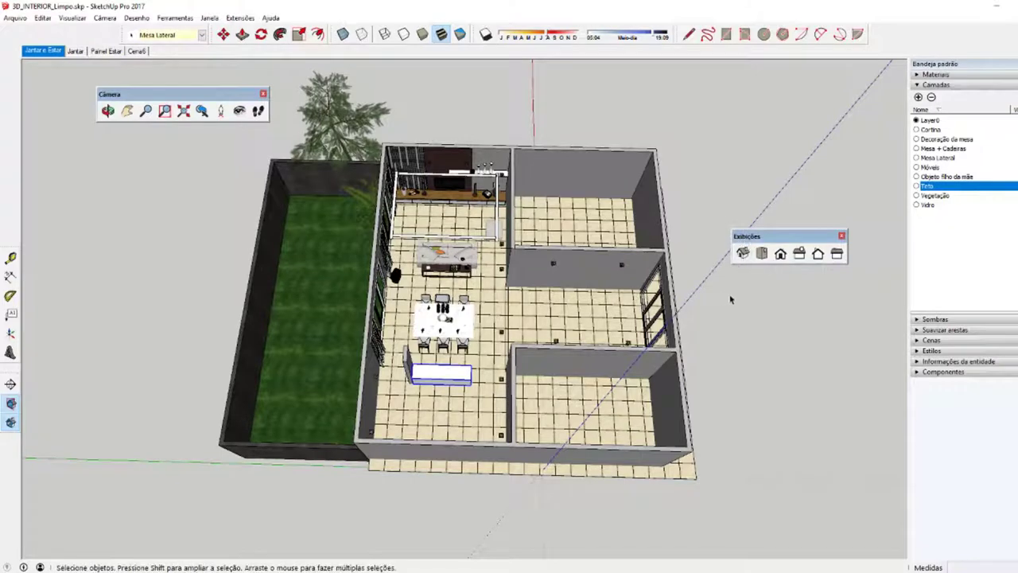
click(742, 253)
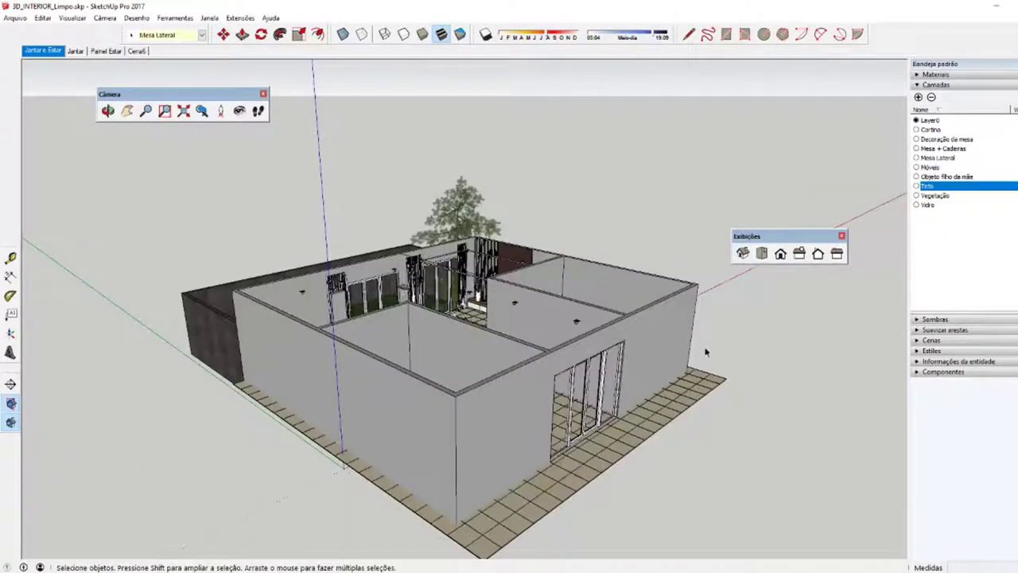
click(761, 253)
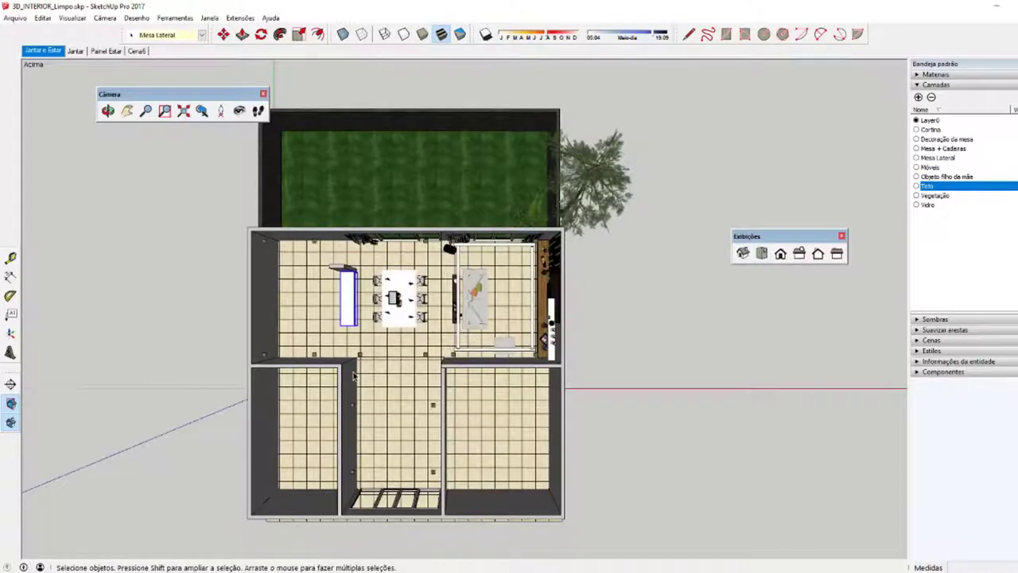
click(783, 253)
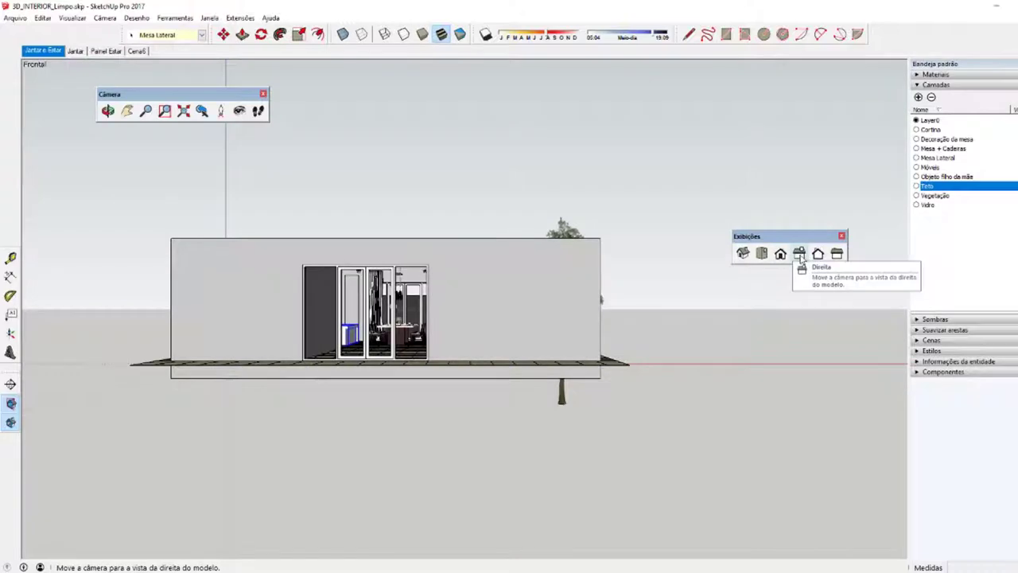
click(800, 253)
click(818, 253)
click(837, 253)
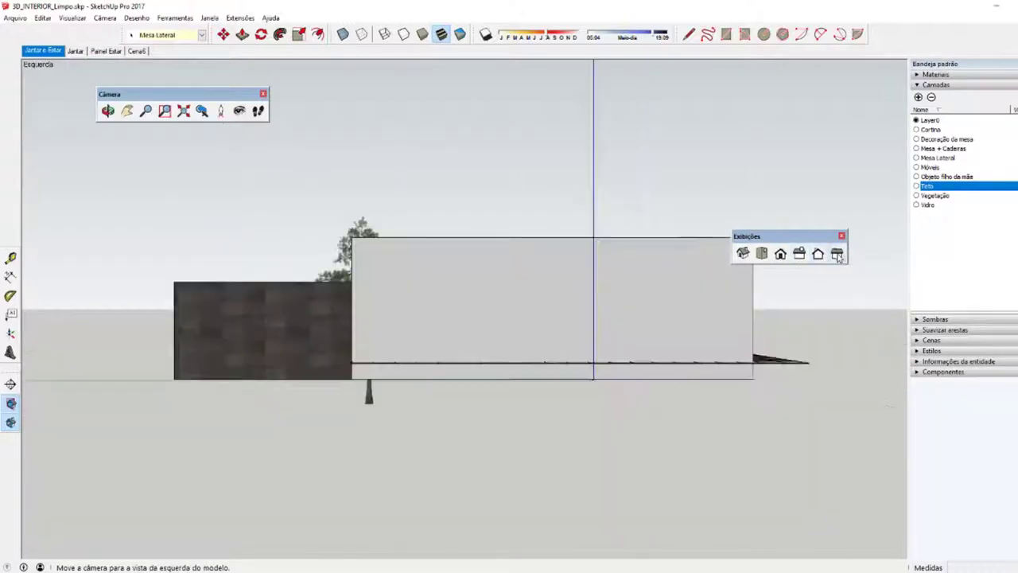
Revisit Front and Top views and the Jantar e Estar scene, ending on Top.
click(780, 253)
click(761, 253)
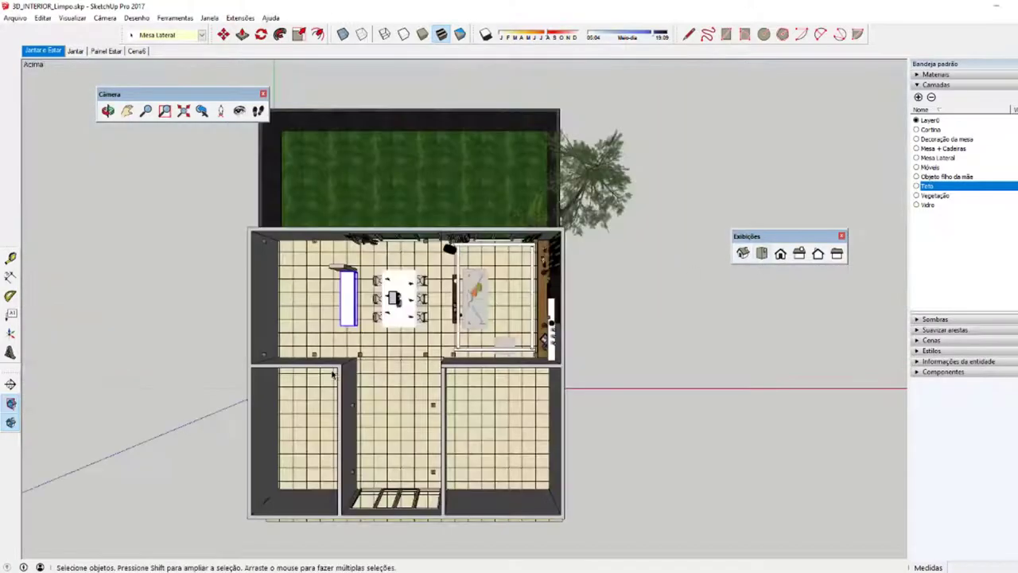
click(43, 50)
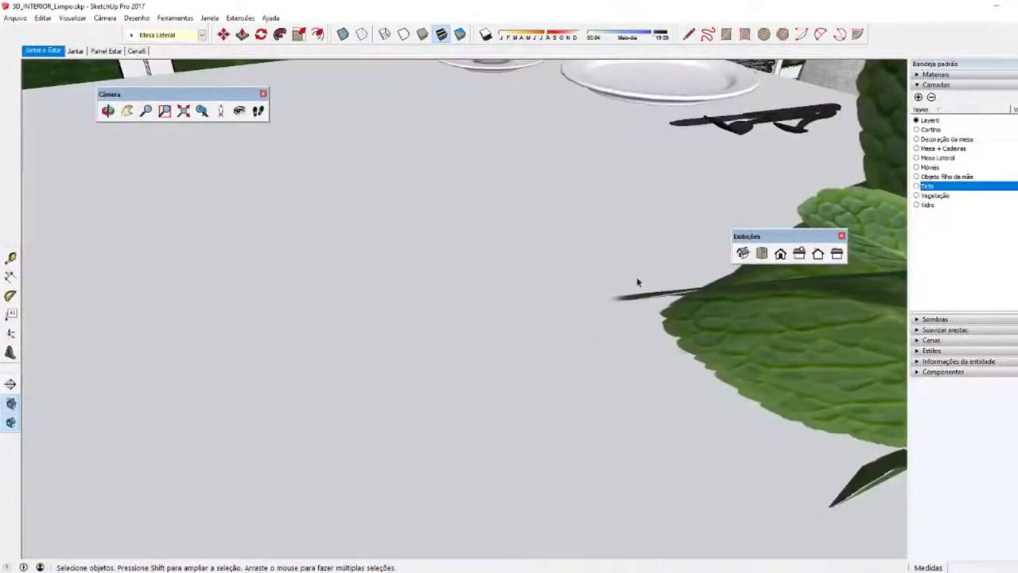
click(762, 253)
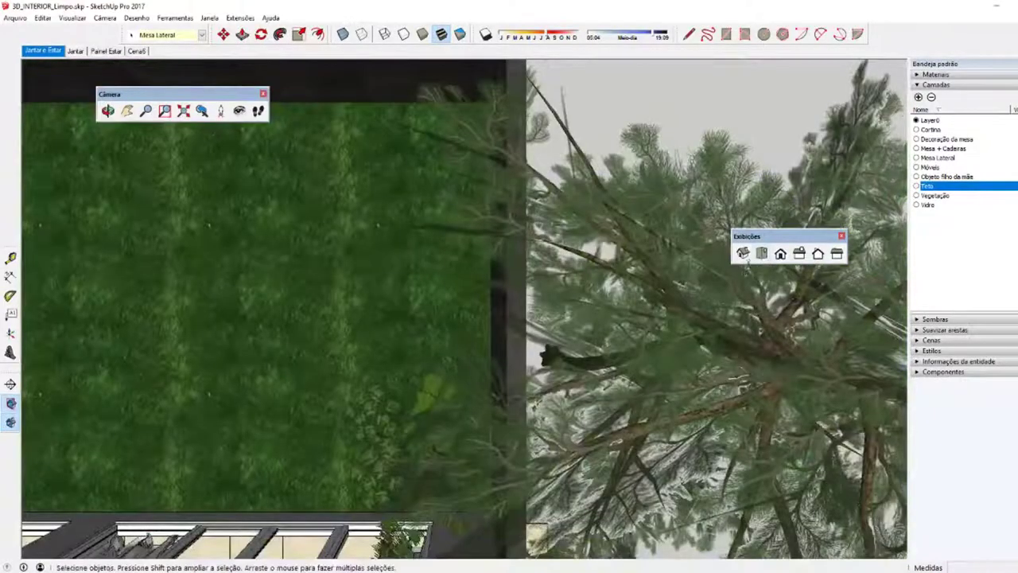
Frame the whole interior floor plan, orbit into a tilted 3D view, and dock the Exibições toolbar.
scroll(496, 320, down, 3)
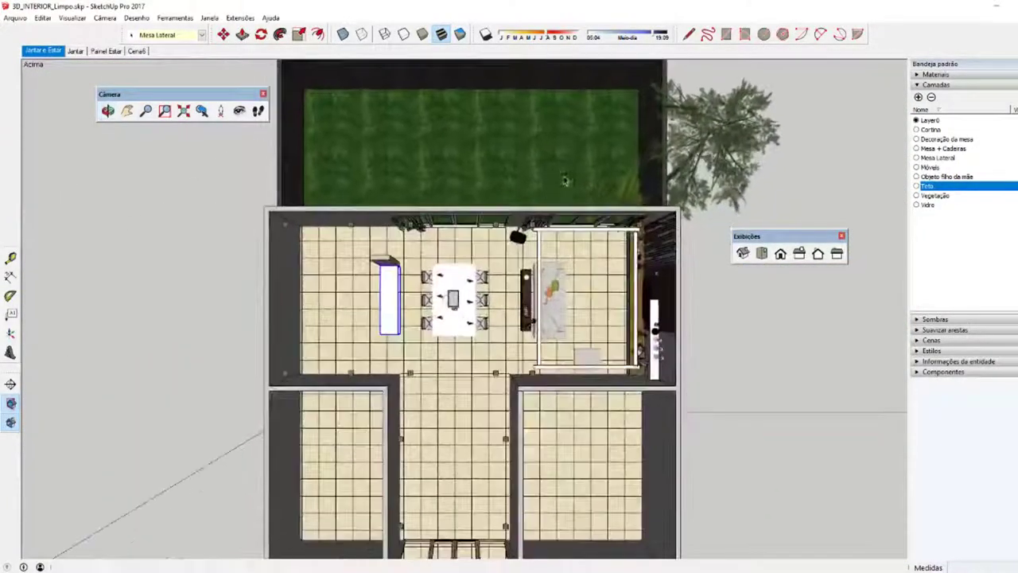
mouse_move(530, 241)
middle_down()
mouse_move(552, 216)
mouse_move(670, 304)
middle_up()
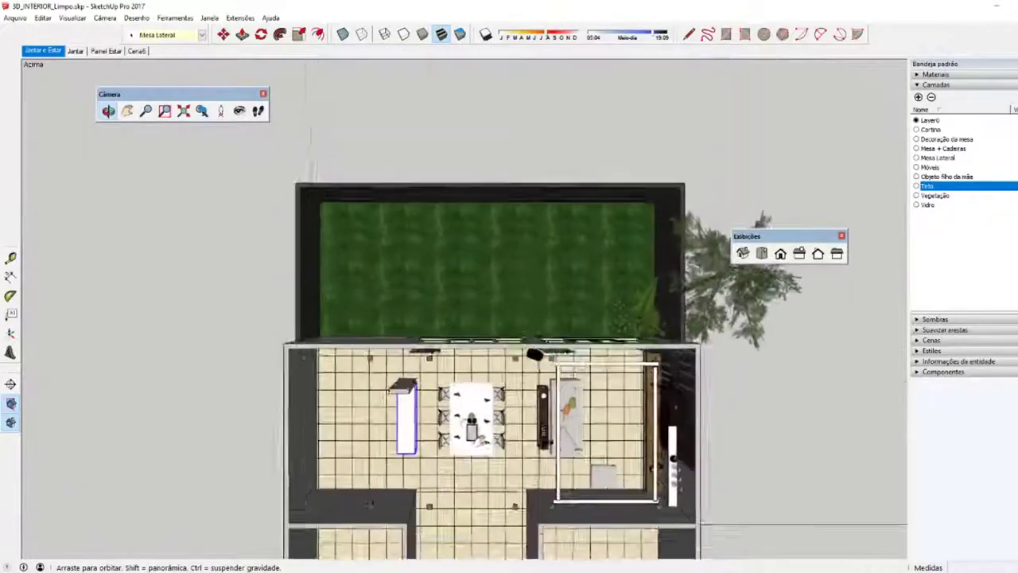
scroll(670, 304, up, 3)
scroll(668, 311, down, 4)
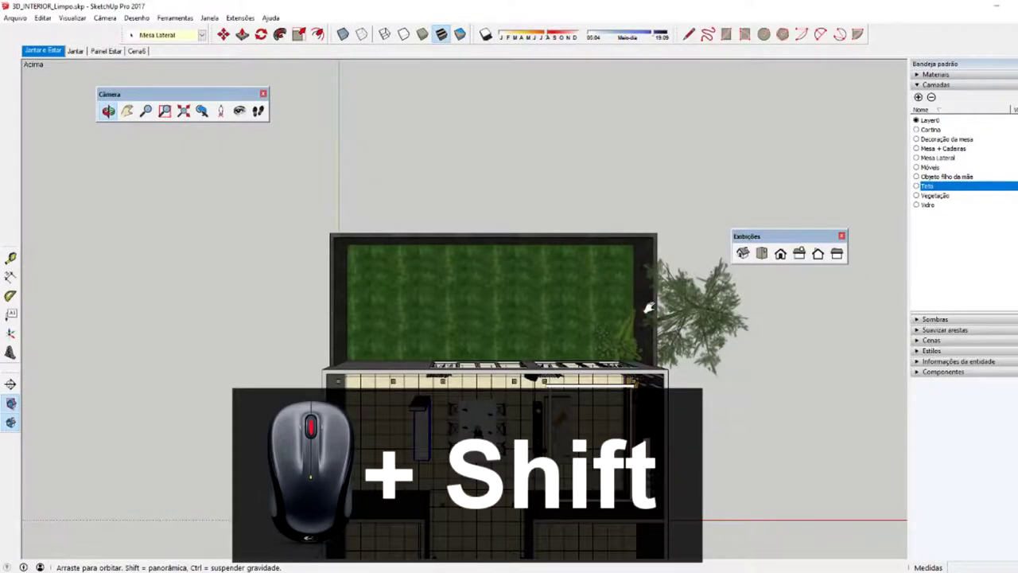
mouse_move(648, 307)
shift+middle_down()
mouse_move(506, 351)
mouse_move(467, 385)
mouse_move(828, 99)
mouse_move(586, 100)
shift+middle_up()
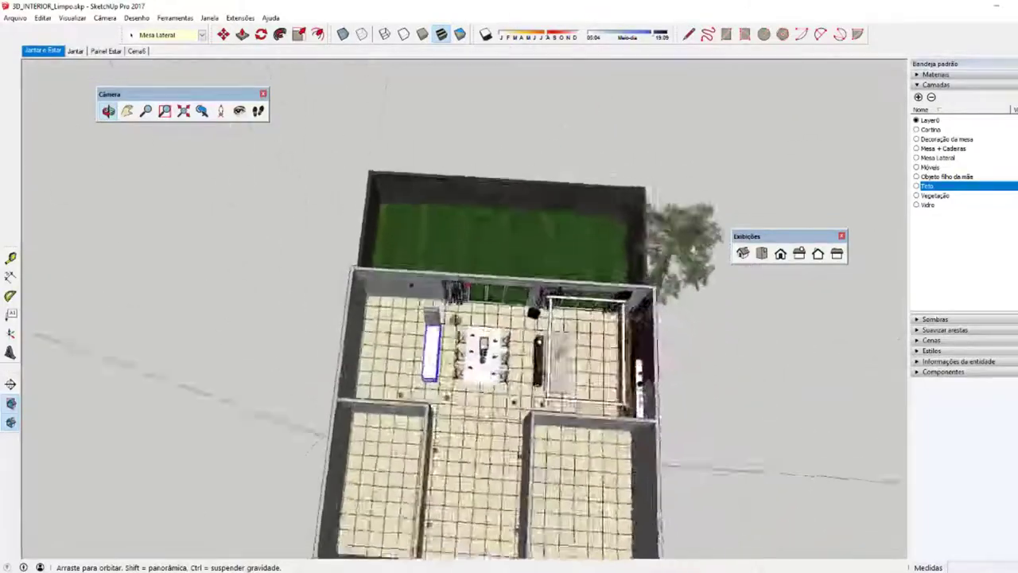
drag(746, 236, 111, 138)
mouse_move(509, 318)
middle_down()
mouse_move(510, 199)
mouse_move(509, 302)
mouse_move(477, 262)
middle_up()
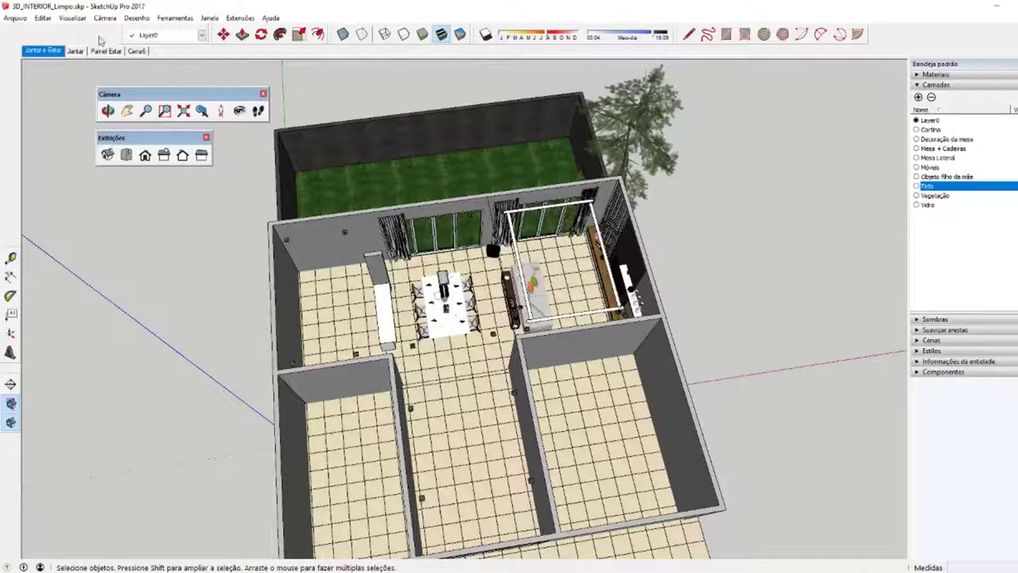
Switch the camera from perspective to parallel projection.
click(105, 18)
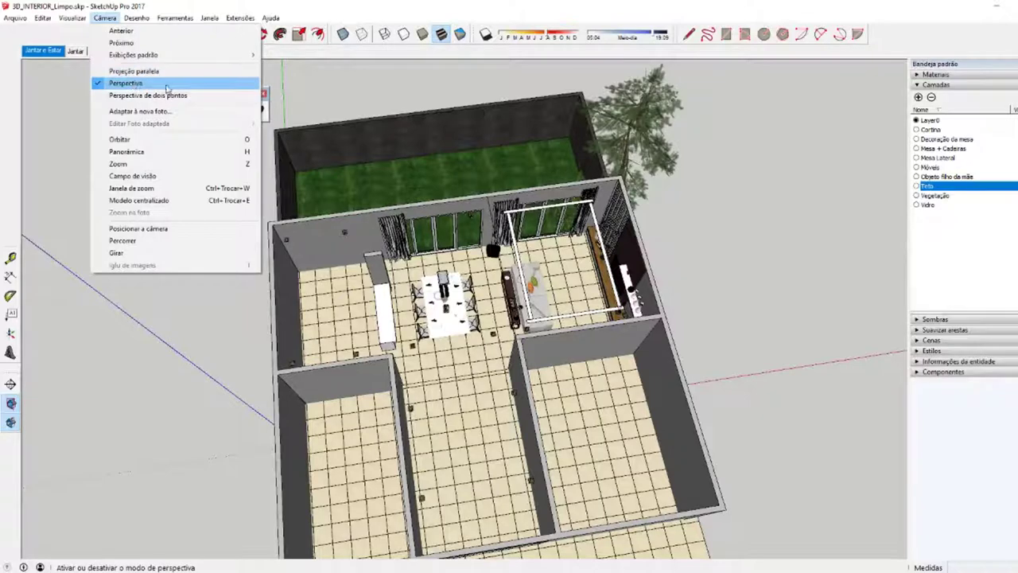
click(131, 85)
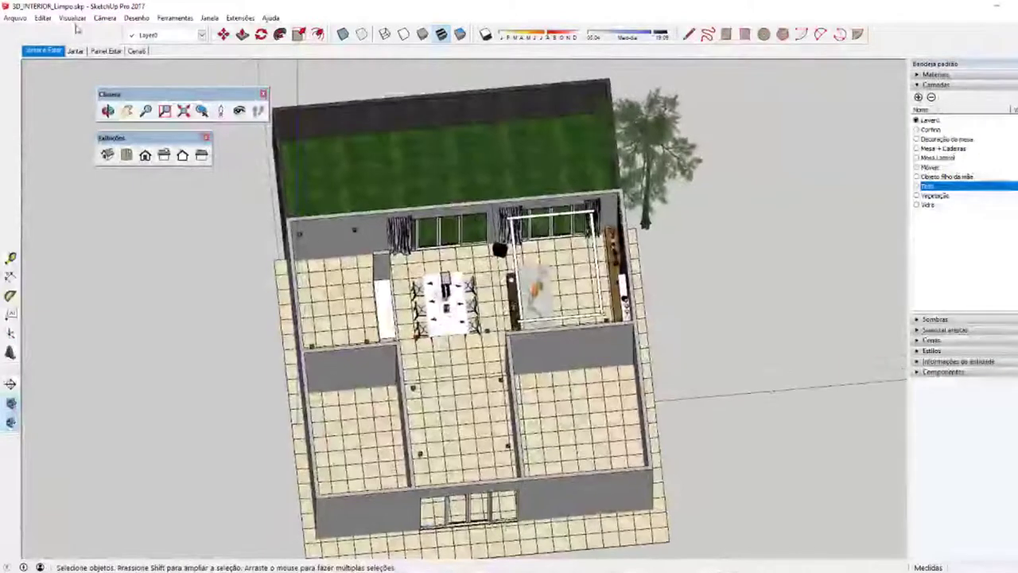
click(86, 19)
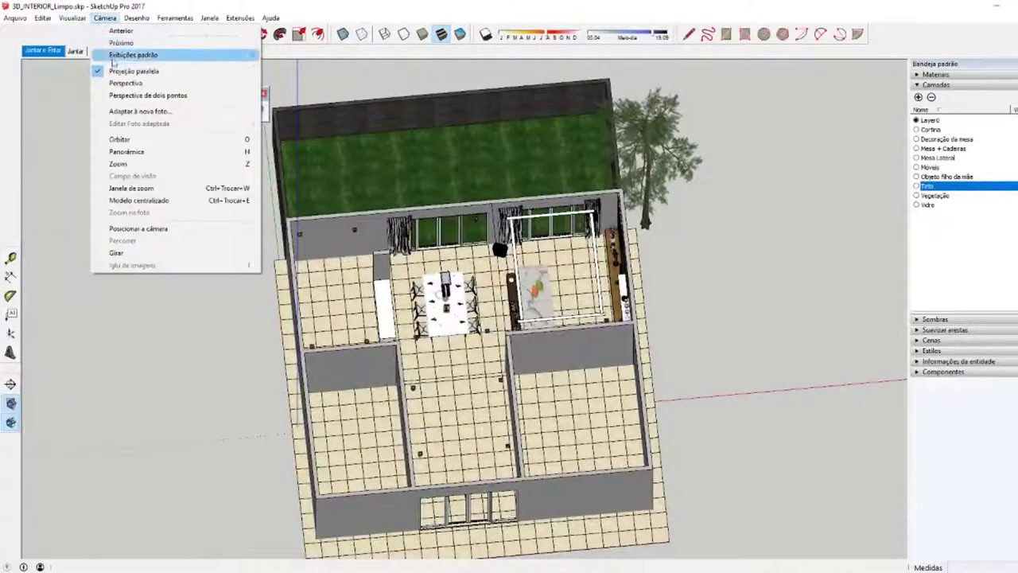
click(121, 70)
click(105, 17)
click(131, 89)
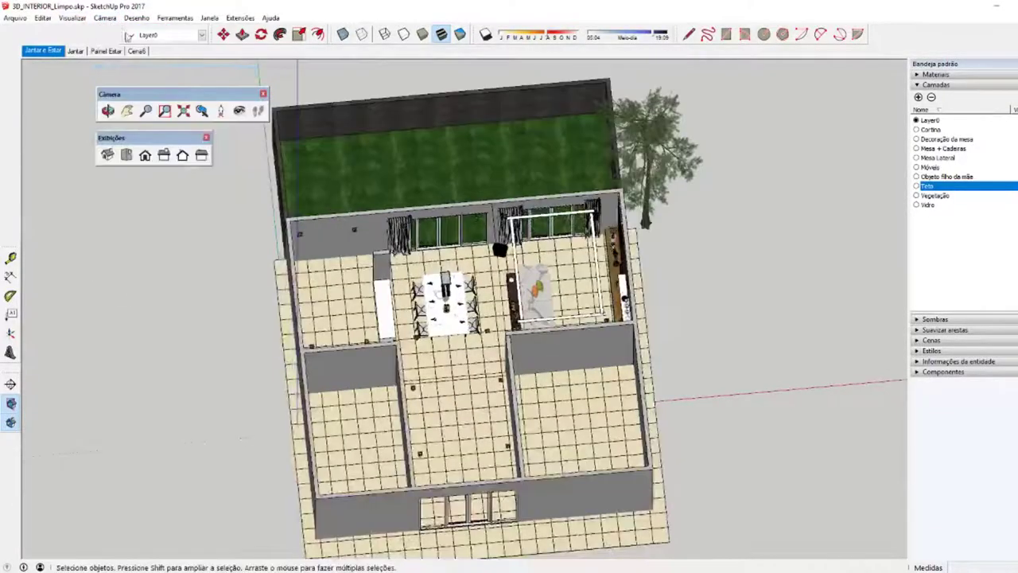
Open the Jantar e Estar scene, then orbit and zoom out to an angled view of the whole house.
click(42, 50)
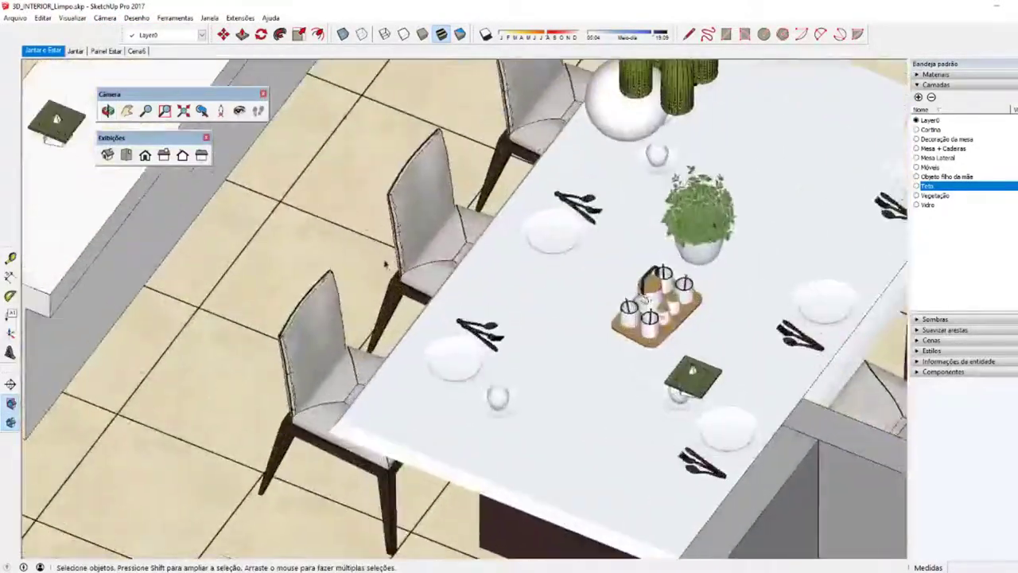
mouse_move(385, 265)
middle_down()
mouse_move(521, 342)
mouse_move(412, 324)
mouse_move(384, 354)
middle_up()
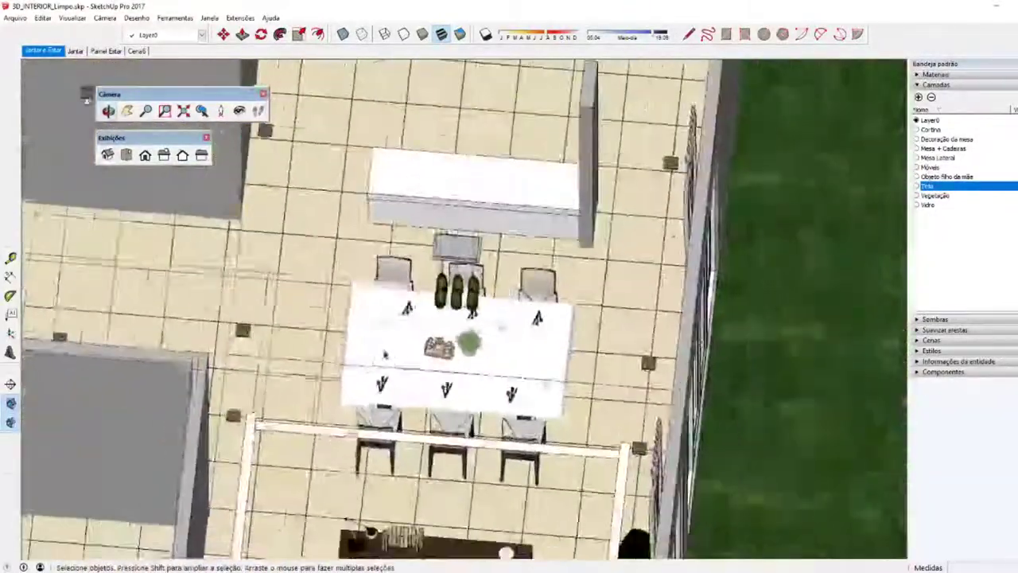
scroll(384, 354, down, 3)
scroll(384, 354, down, 6)
mouse_move(385, 354)
middle_down()
mouse_move(478, 342)
mouse_move(338, 275)
middle_up()
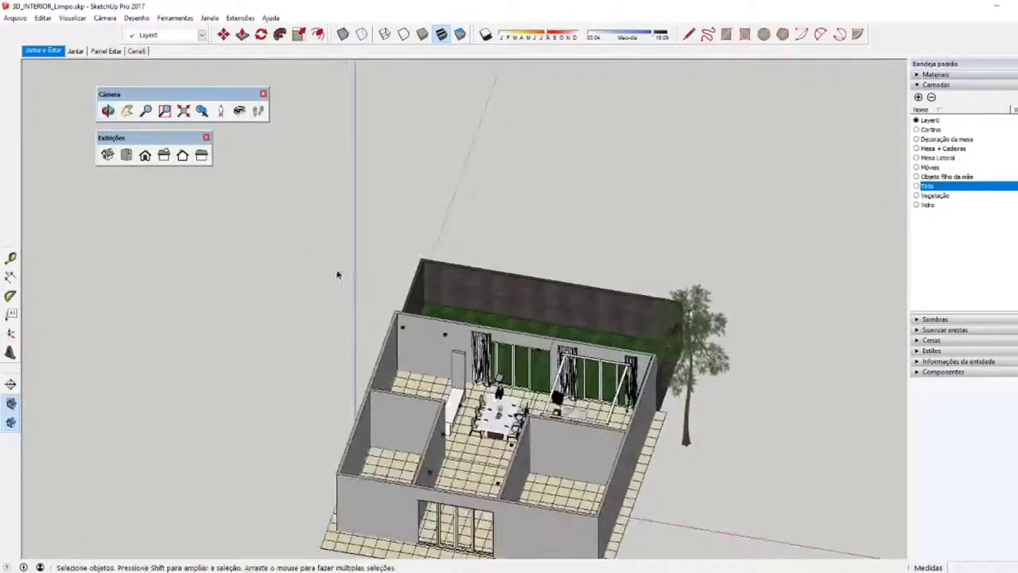
Show the house in the Top standard view and adjust the zoom.
click(105, 18)
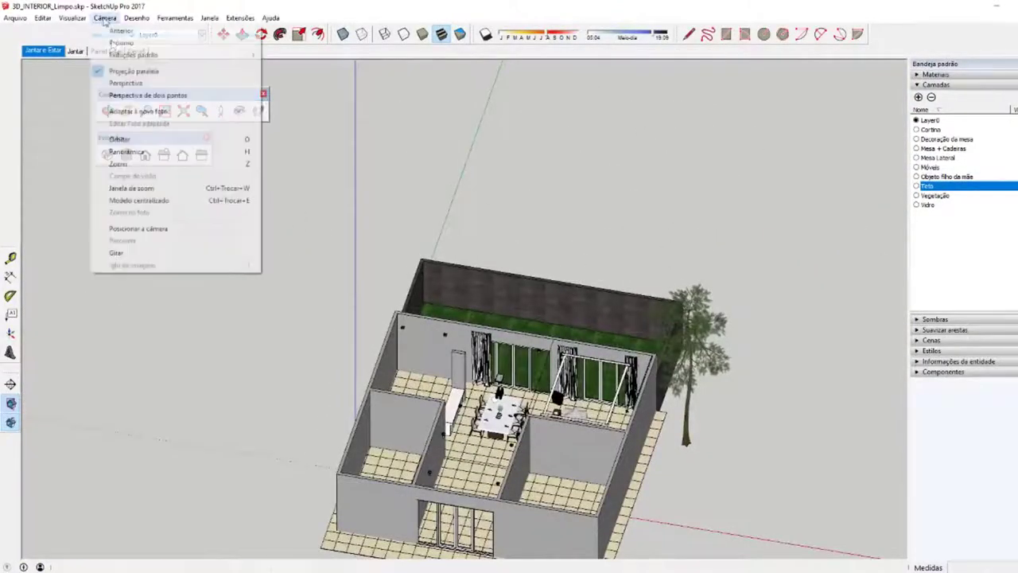
click(104, 17)
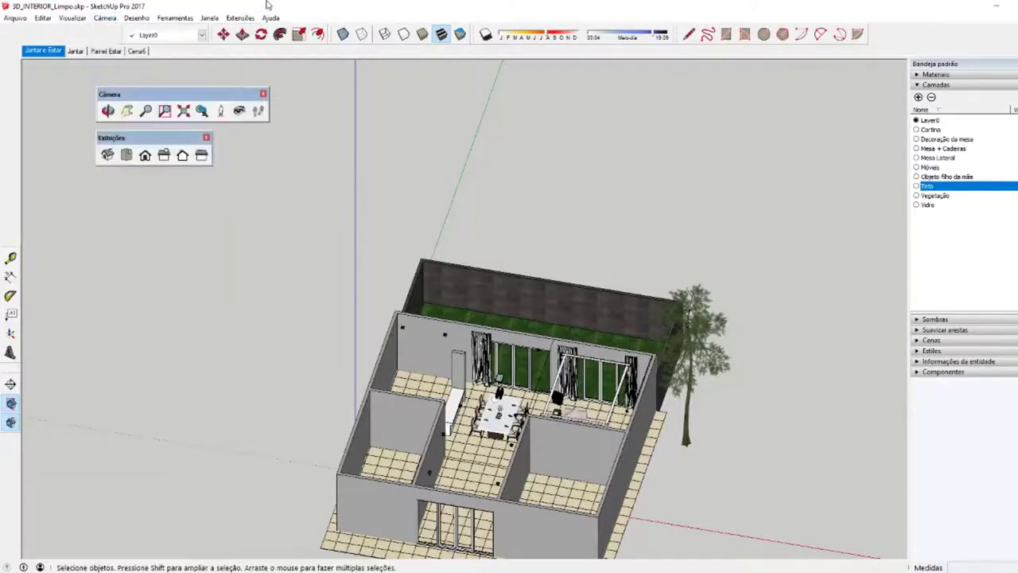
click(126, 155)
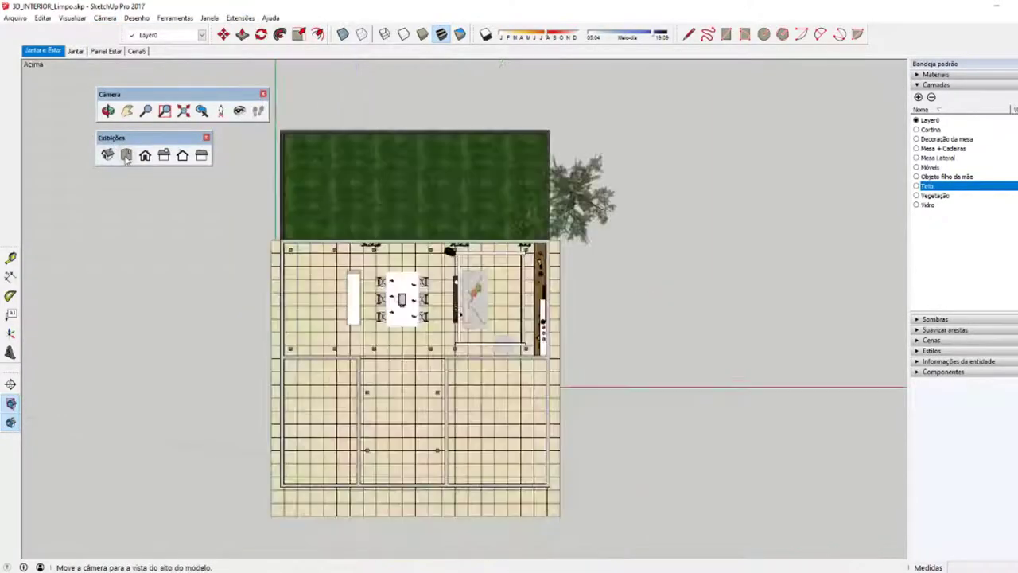
scroll(287, 390, up, 3)
scroll(272, 293, down, 1)
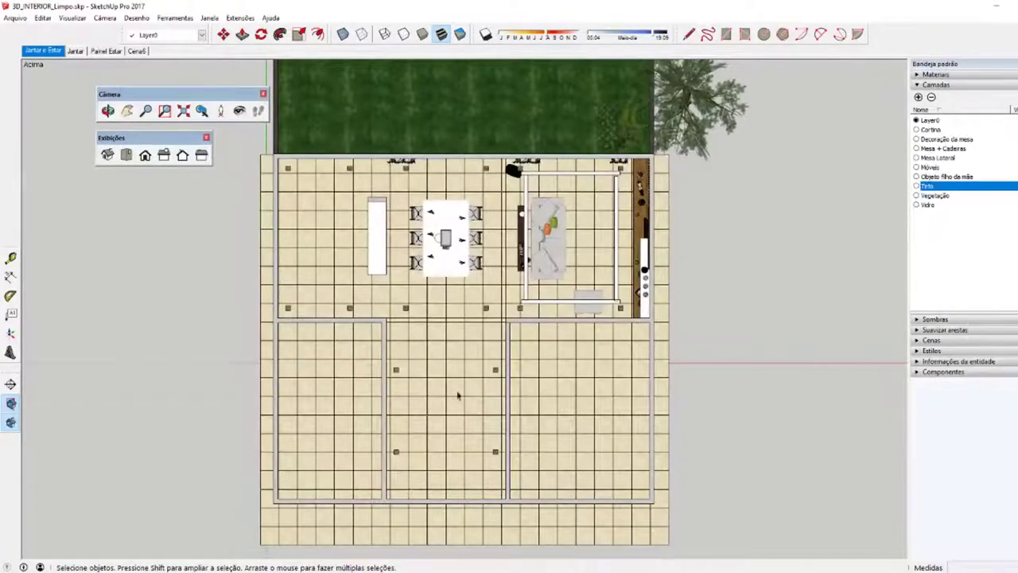
scroll(469, 395, up, 1)
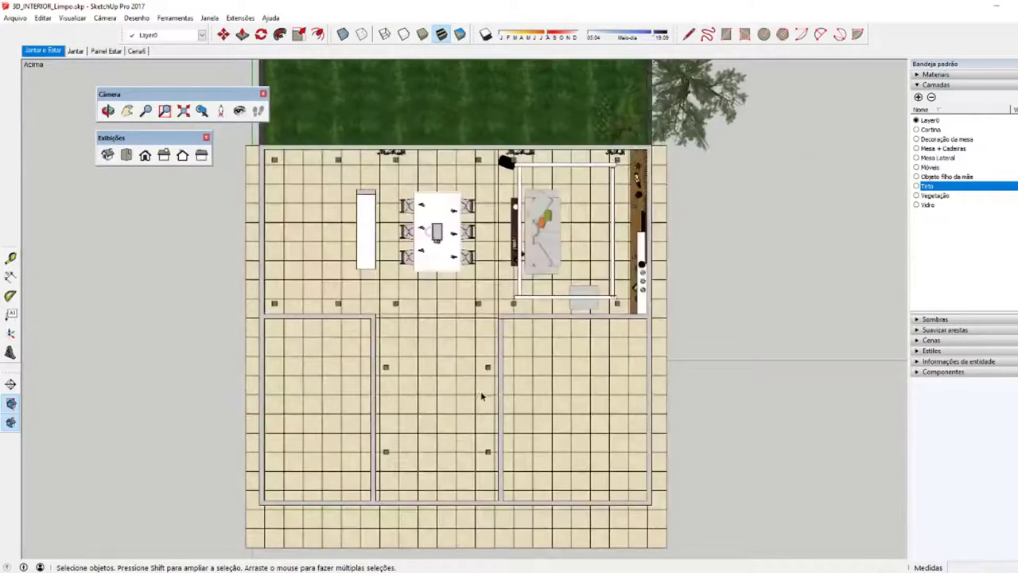
Cycle through the Front, Back, Left and Right views, ending on Top.
click(145, 155)
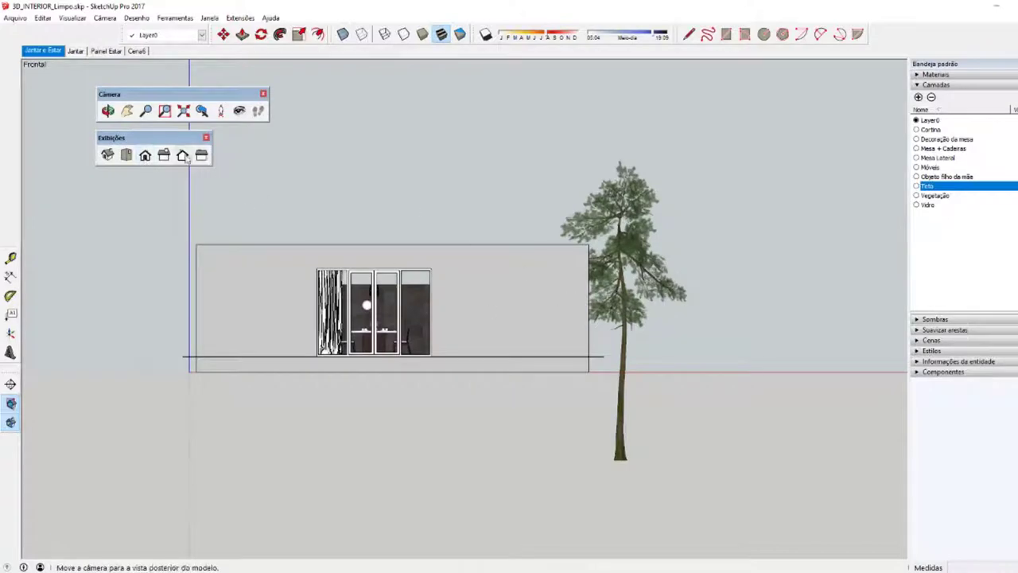
click(182, 156)
click(201, 156)
click(182, 155)
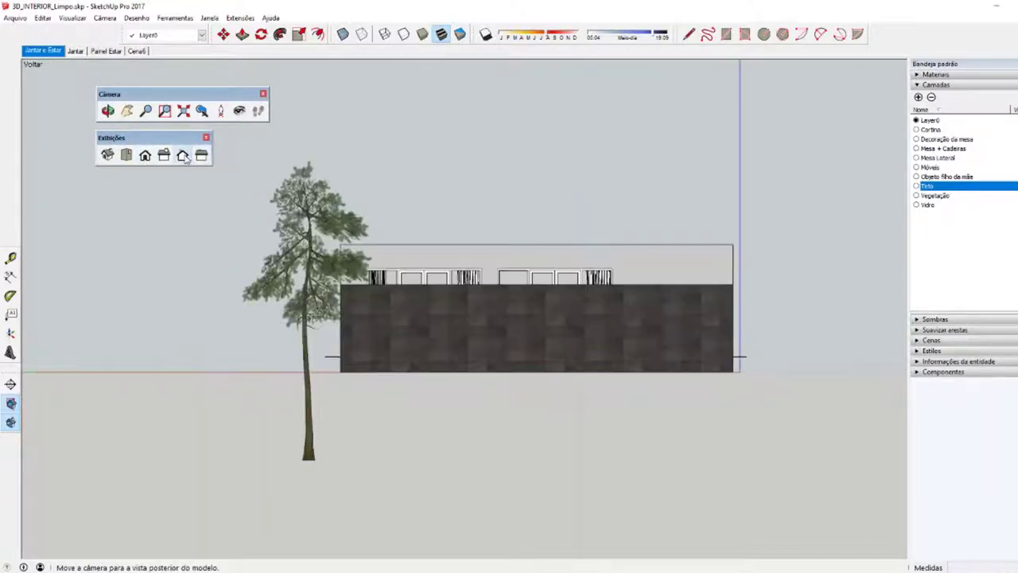
click(164, 155)
click(145, 155)
click(126, 156)
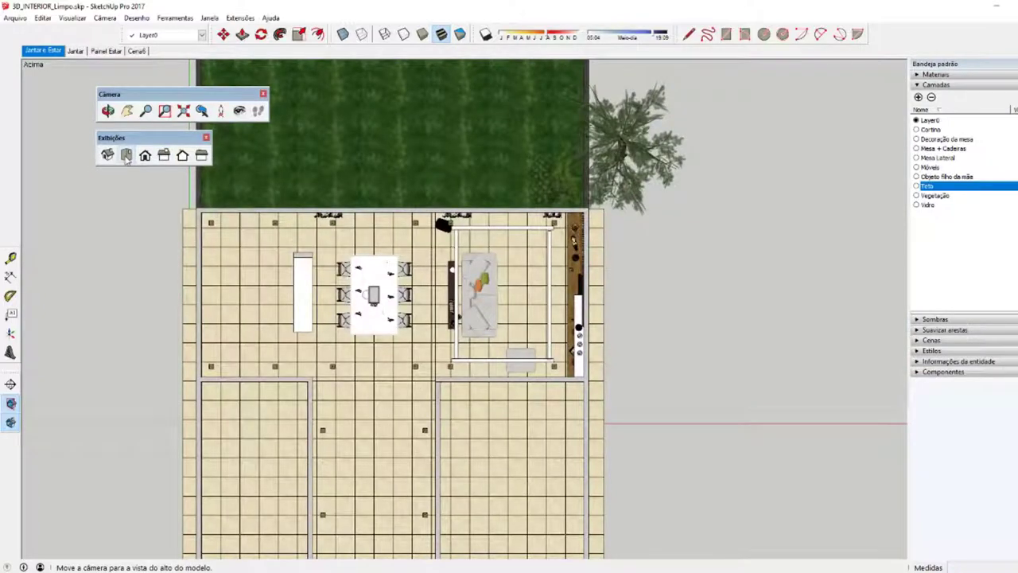
Switch to the Iso view and zoom in over the dining table and chairs.
click(108, 155)
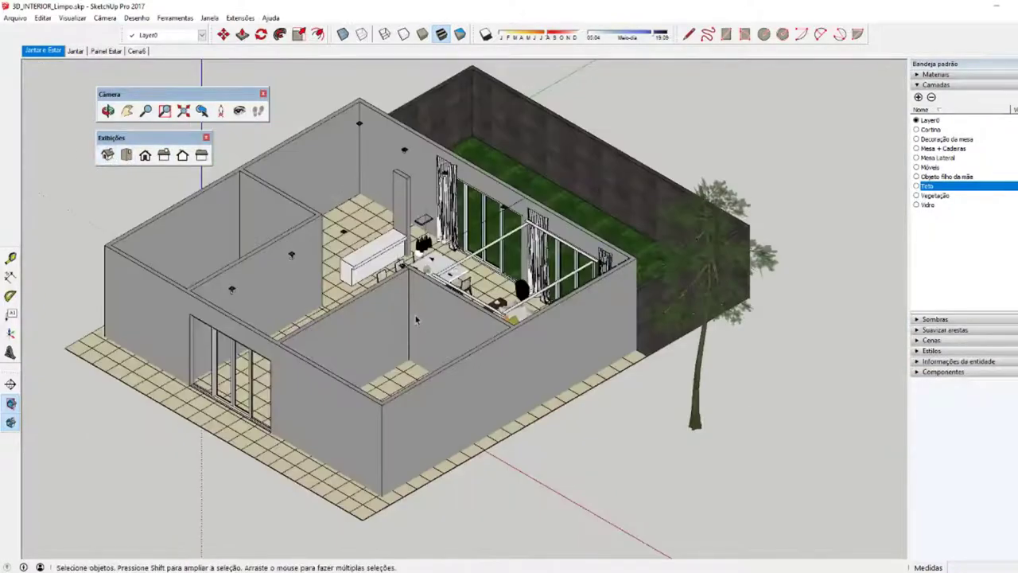
scroll(477, 402, down, 2)
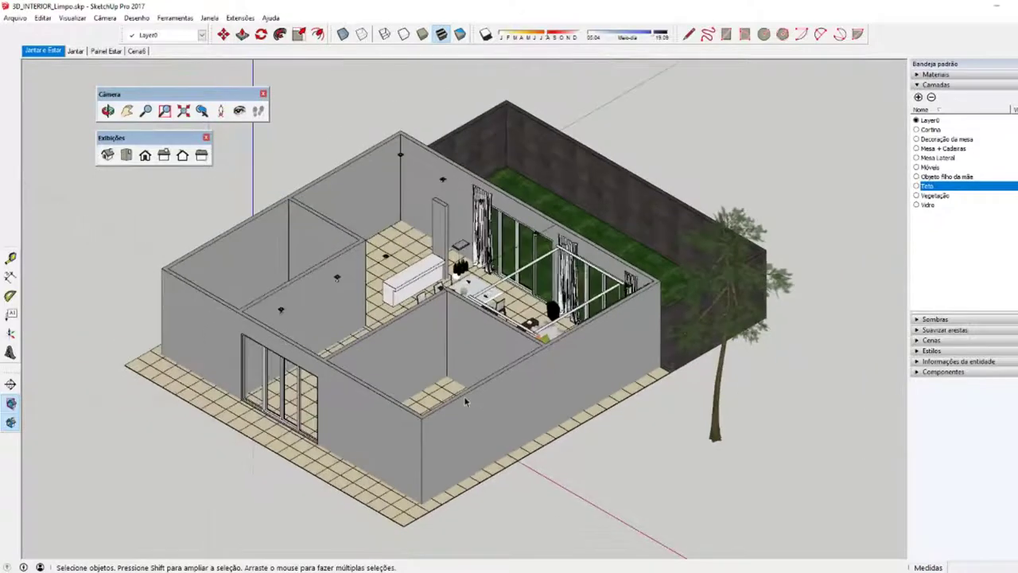
scroll(362, 341, up, 1)
scroll(362, 342, up, 1)
scroll(362, 339, up, 1)
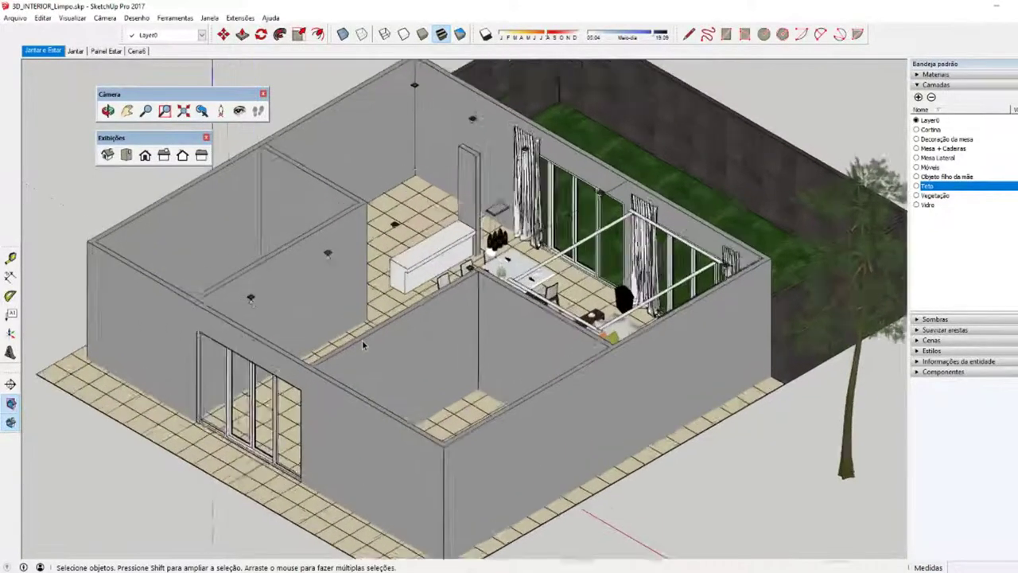
scroll(362, 340, up, 1)
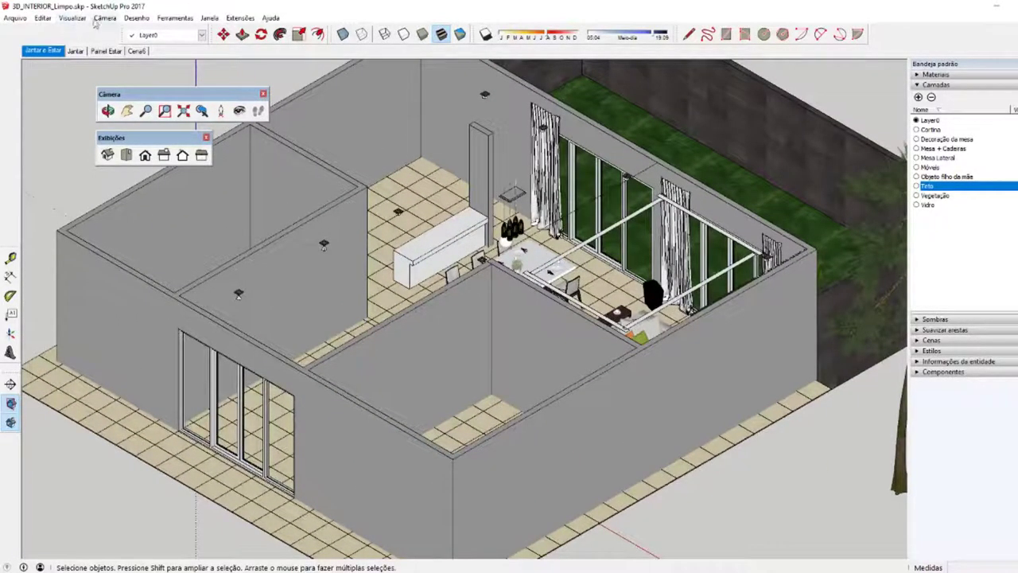
scroll(493, 165, up, 1)
middle_drag(477, 319, 477, 262)
scroll(382, 303, up, 3)
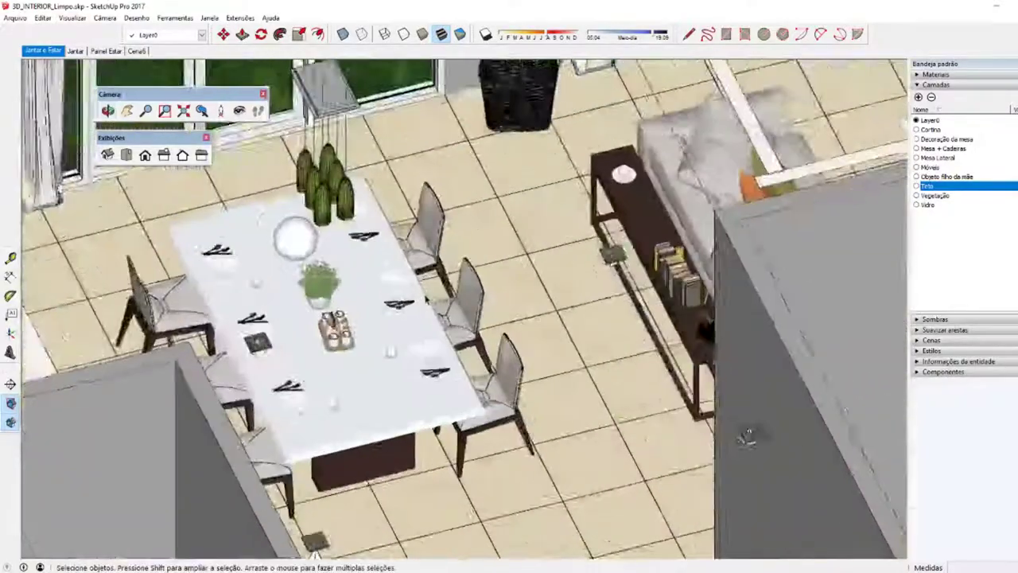
scroll(381, 302, up, 3)
middle_drag(366, 270, 357, 266)
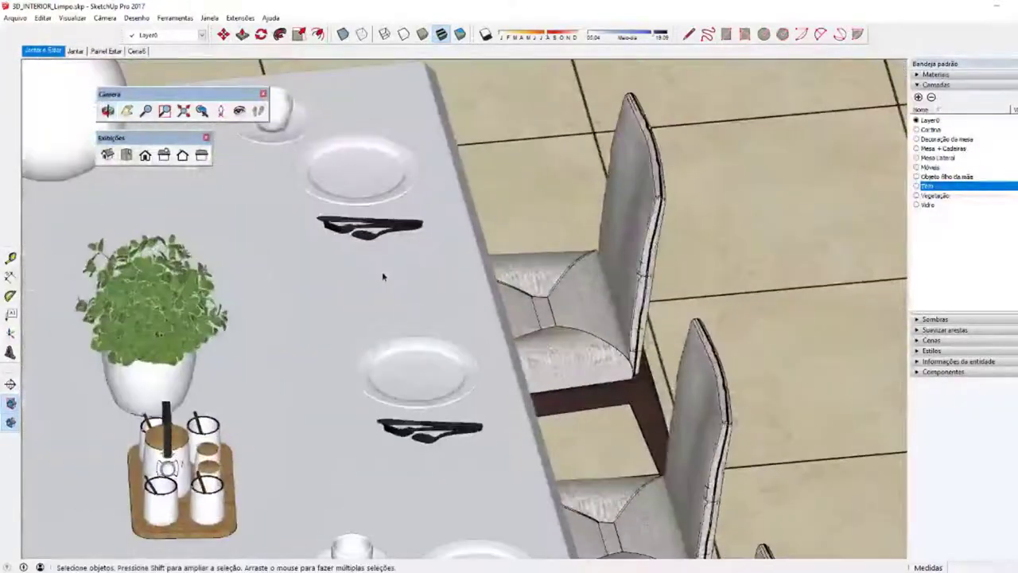
Switch the camera back to perspective projection.
scroll(382, 272, down, 1)
click(105, 17)
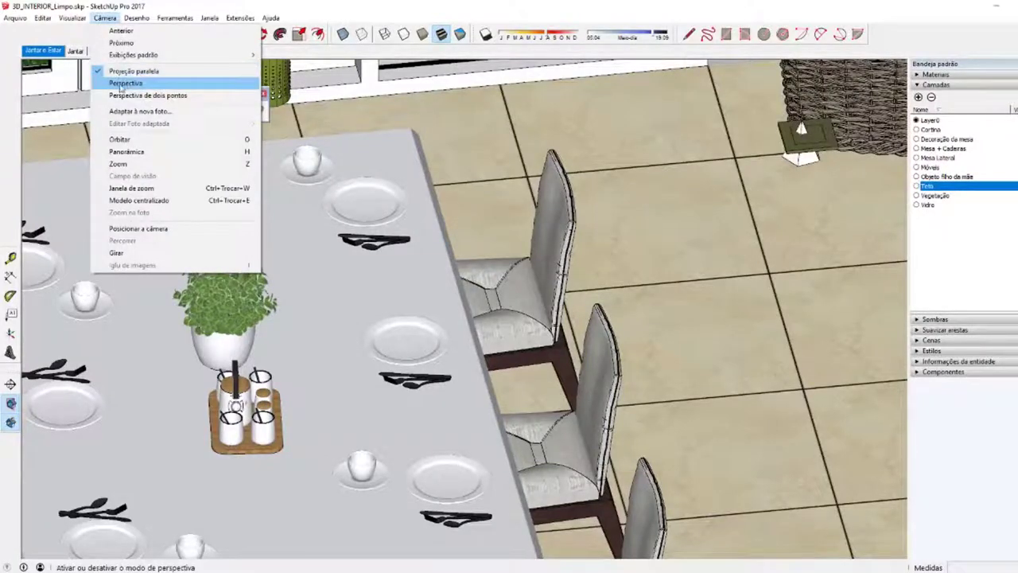
click(117, 86)
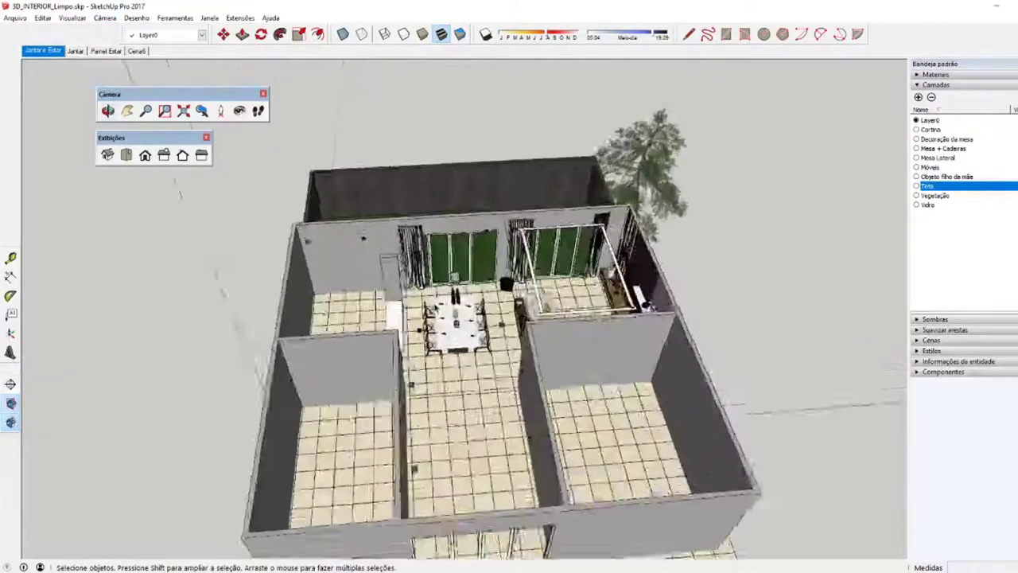
Orbit down to eye level at the dining table, then out to an angled overhead house view.
scroll(470, 382, up, 5)
middle_drag(470, 382, 514, 434)
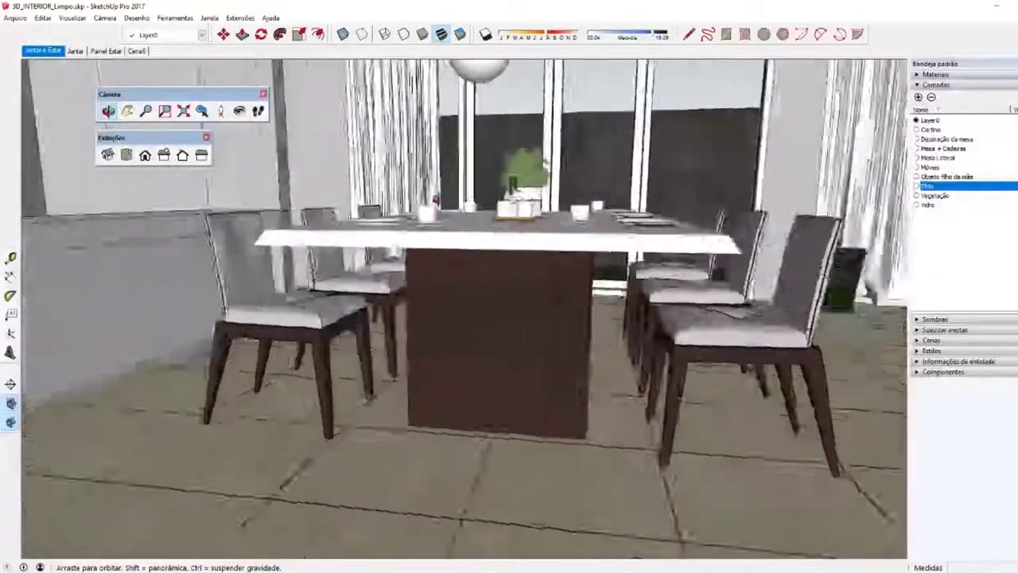
scroll(514, 434, down, 3)
scroll(514, 434, down, 3)
scroll(514, 433, down, 2)
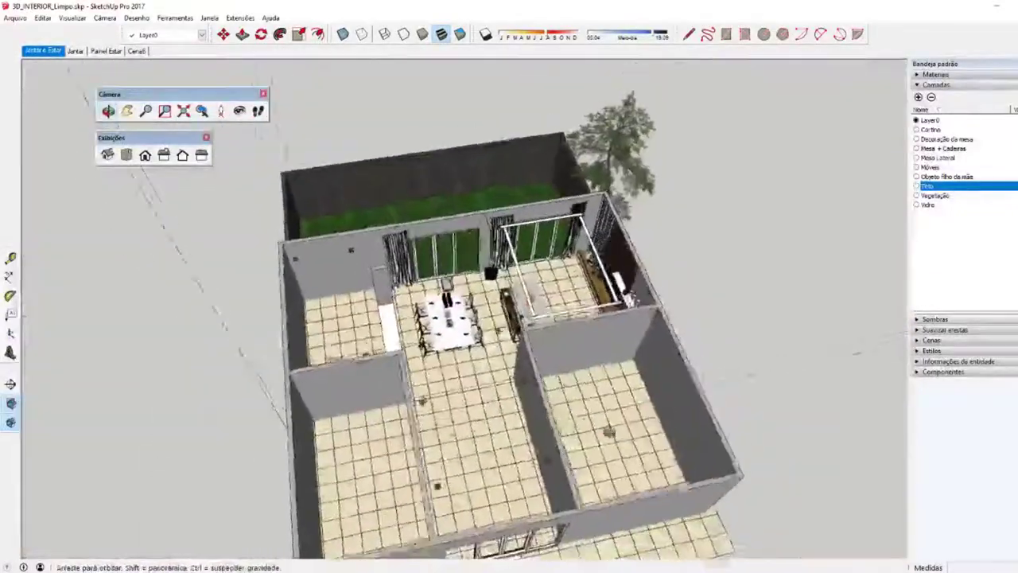
scroll(514, 433, down, 2)
mouse_move(514, 434)
middle_down()
mouse_move(557, 374)
mouse_move(291, 261)
mouse_move(318, 199)
mouse_move(343, 255)
middle_up()
In XMind, add a green check marker to the NAVEGAÇÃO topic.
key(alt+Tab)
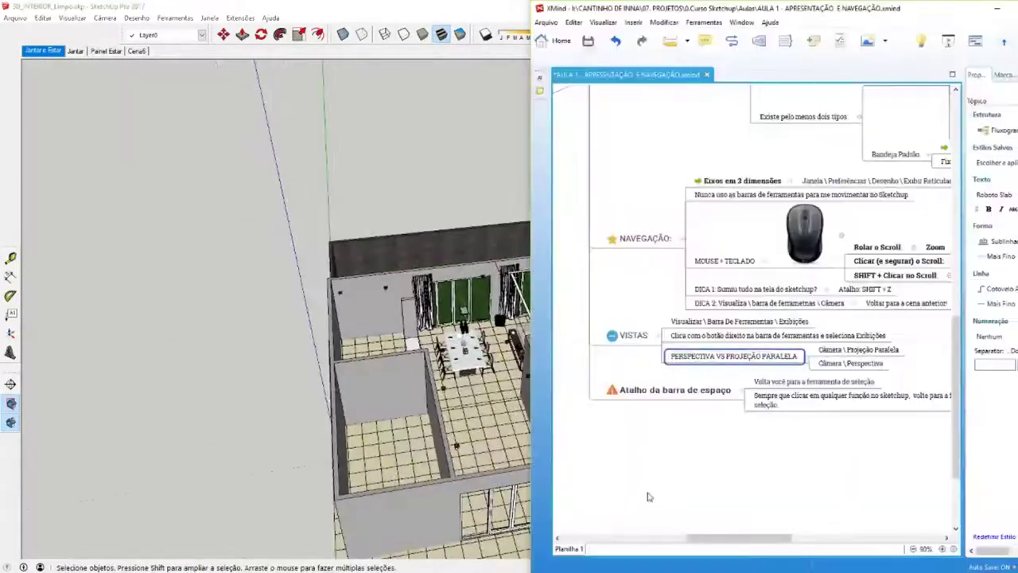
scroll(648, 497, up, 3)
click(643, 370)
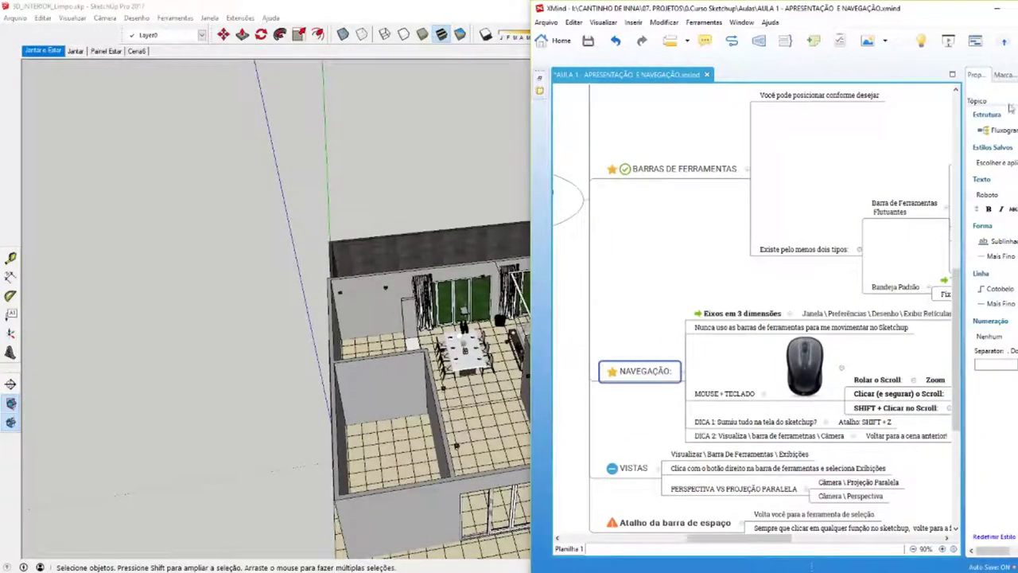
click(1004, 74)
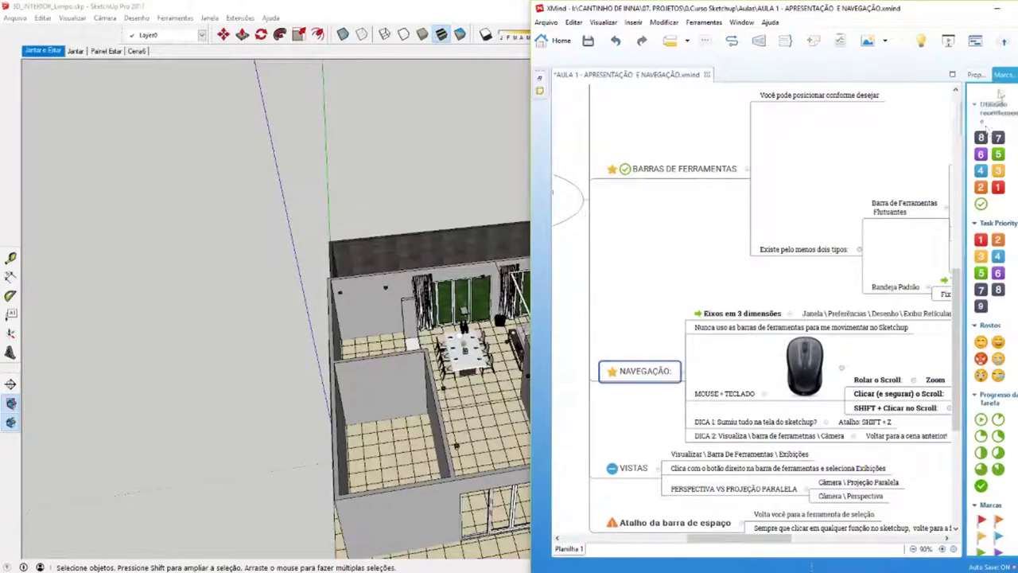
click(981, 204)
scroll(734, 404, down, 2)
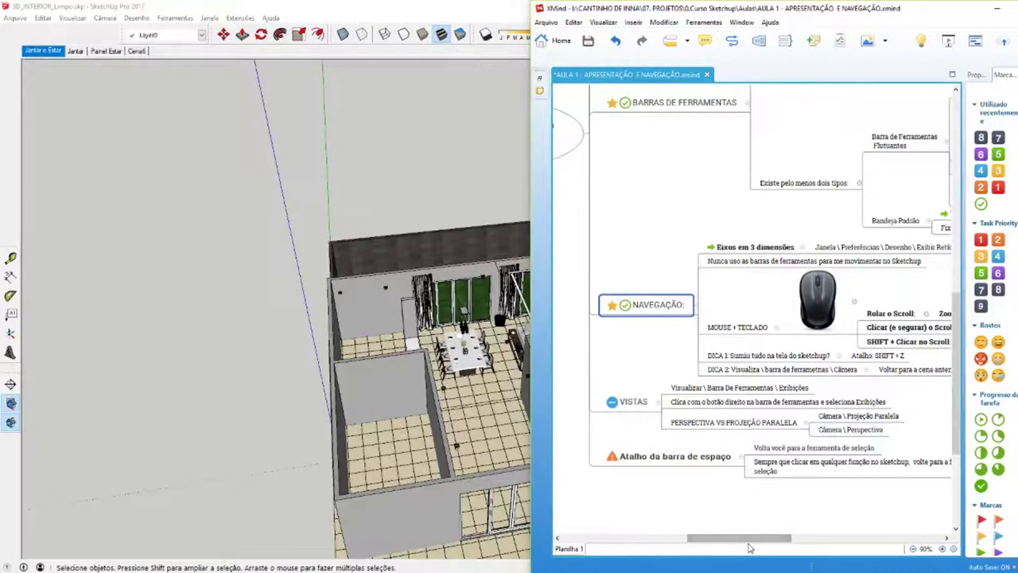
drag(764, 538, 750, 538)
Give the VISTAS topic a green check marker and move to Atalho da barra de espaço.
click(691, 407)
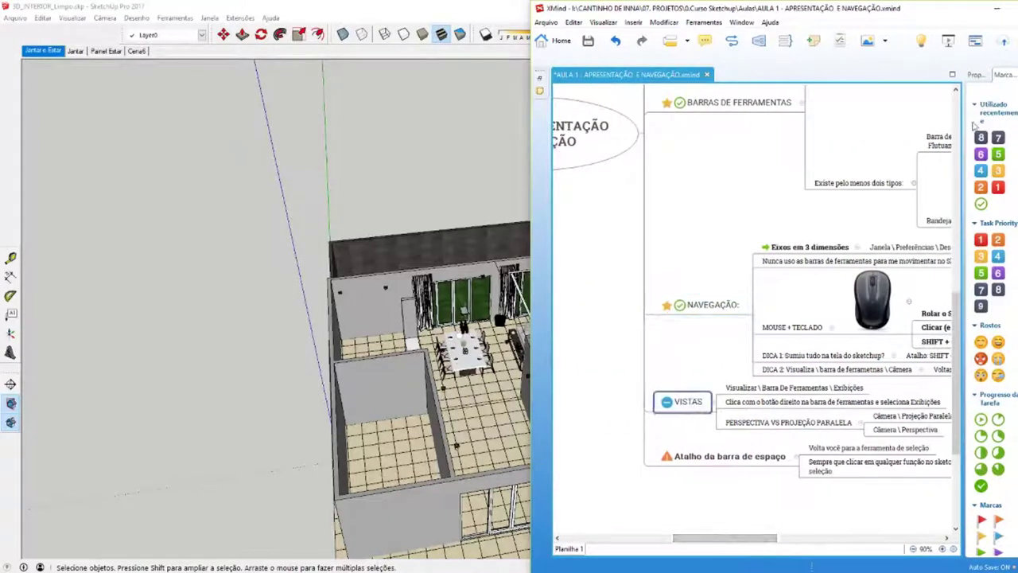
click(981, 204)
key(Down)
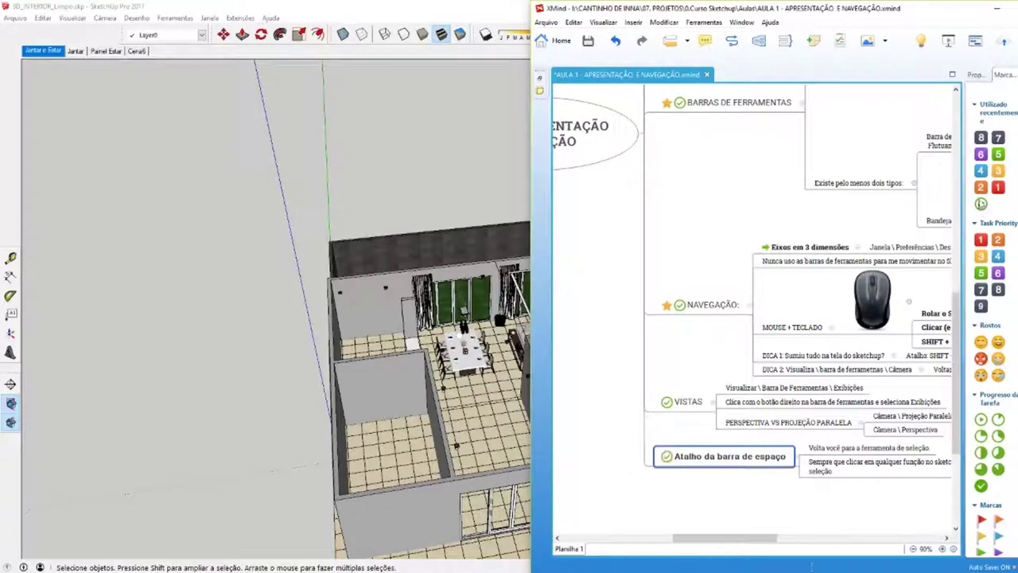
In SketchUp, orbit to a top-down angle and dock the Camera and Standard Views toolbars.
key(alt+Tab)
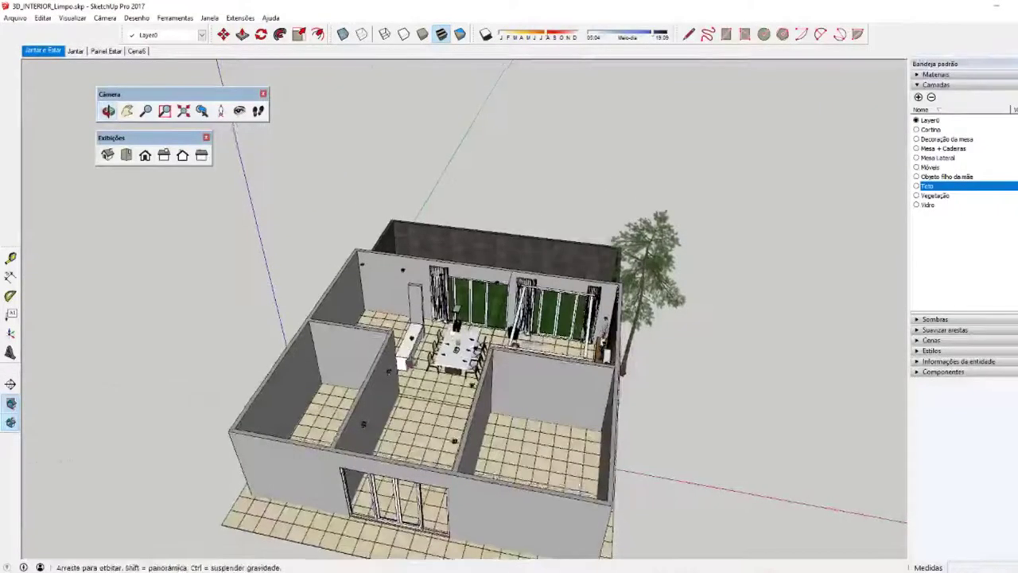
middle_drag(477, 318, 477, 366)
drag(172, 94, 7, 163)
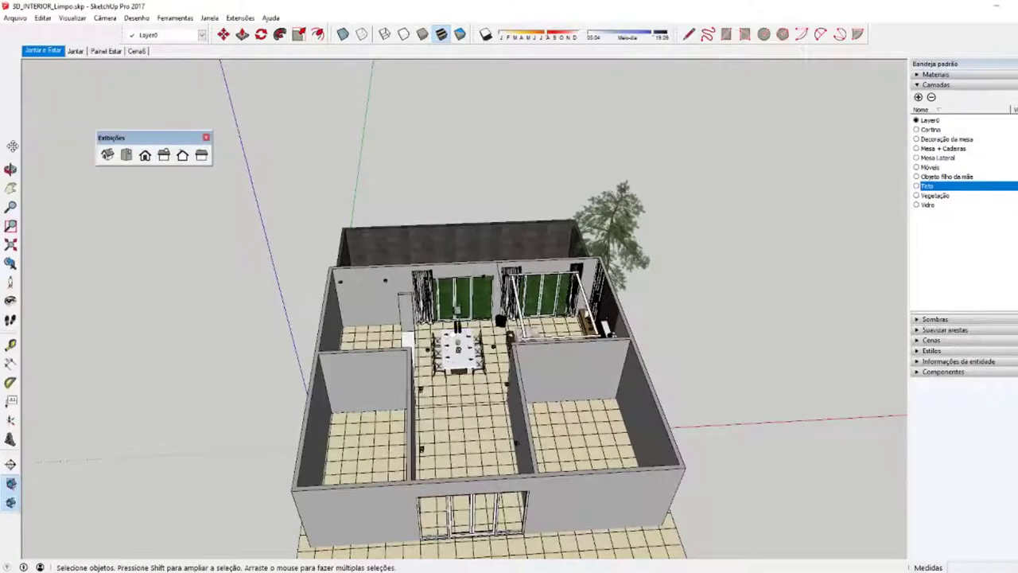
drag(151, 136, 7, 24)
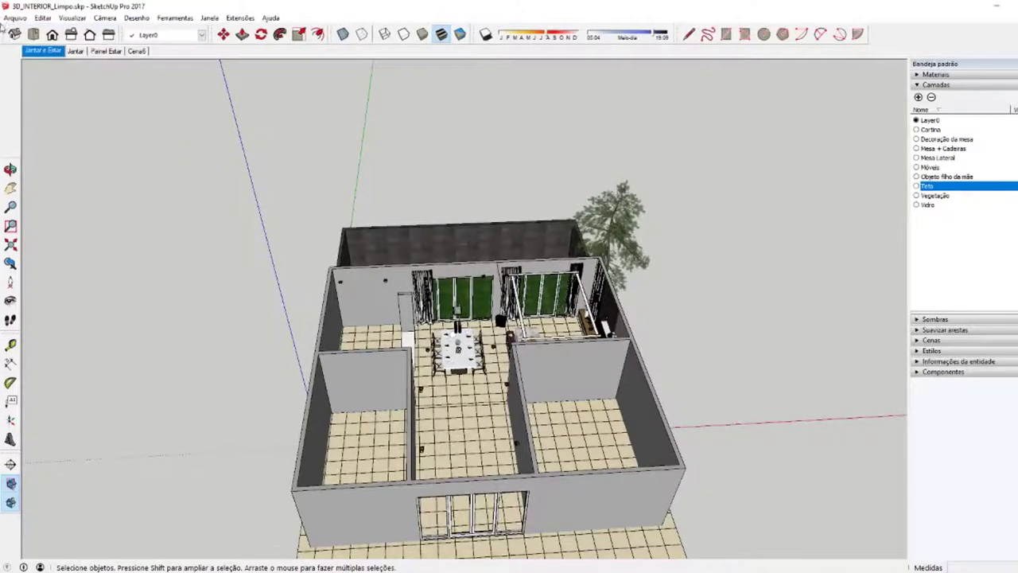
key(alt+Tab)
Maximize XMind and go over the Modelagem 3D and Iniciando o Sketchup topics and subtopics.
key(super+Up)
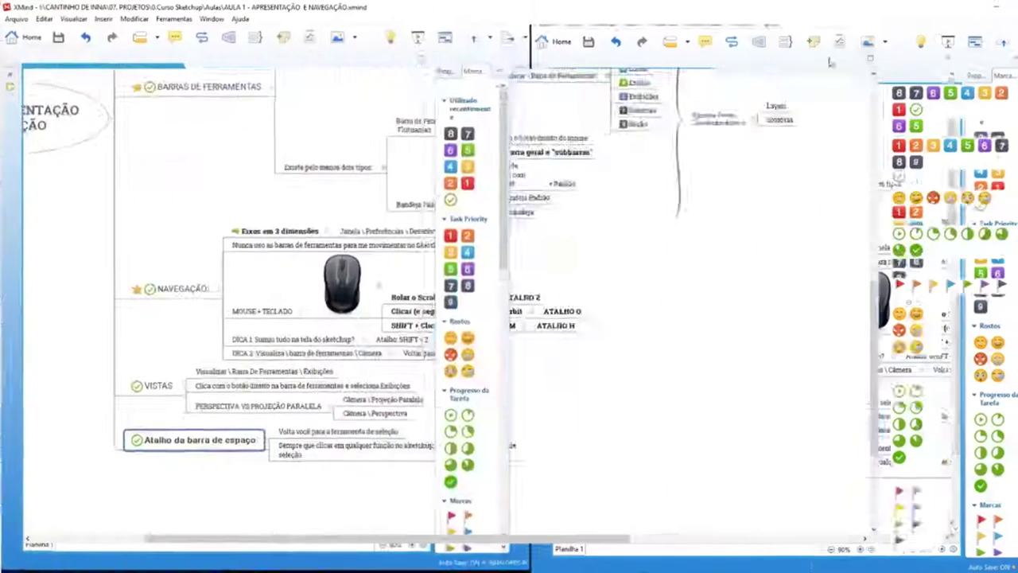
scroll(385, 338, up, 5)
scroll(525, 437, down, 2)
scroll(489, 442, down, 3)
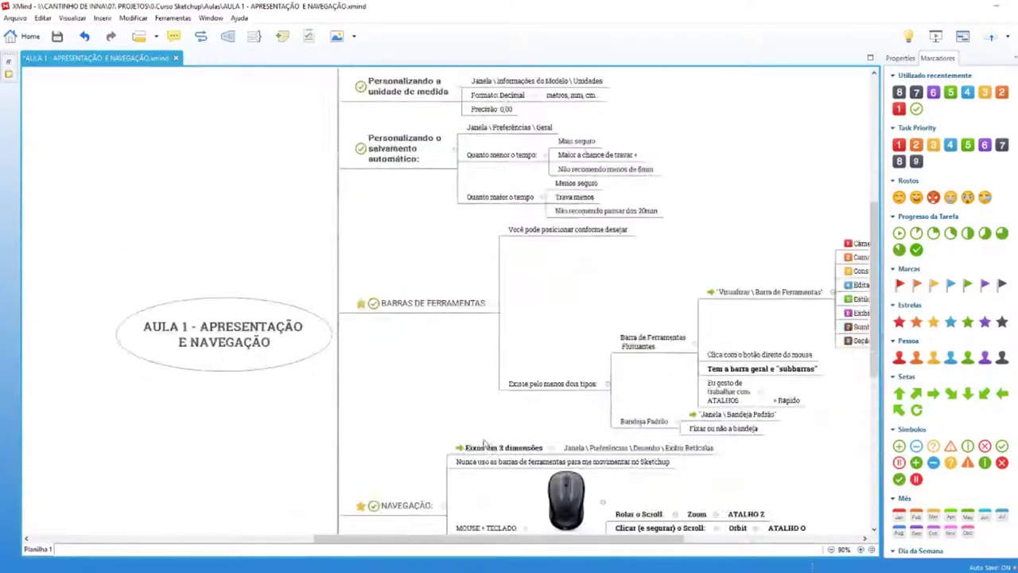
scroll(474, 444, up, 5)
scroll(469, 434, down, 2)
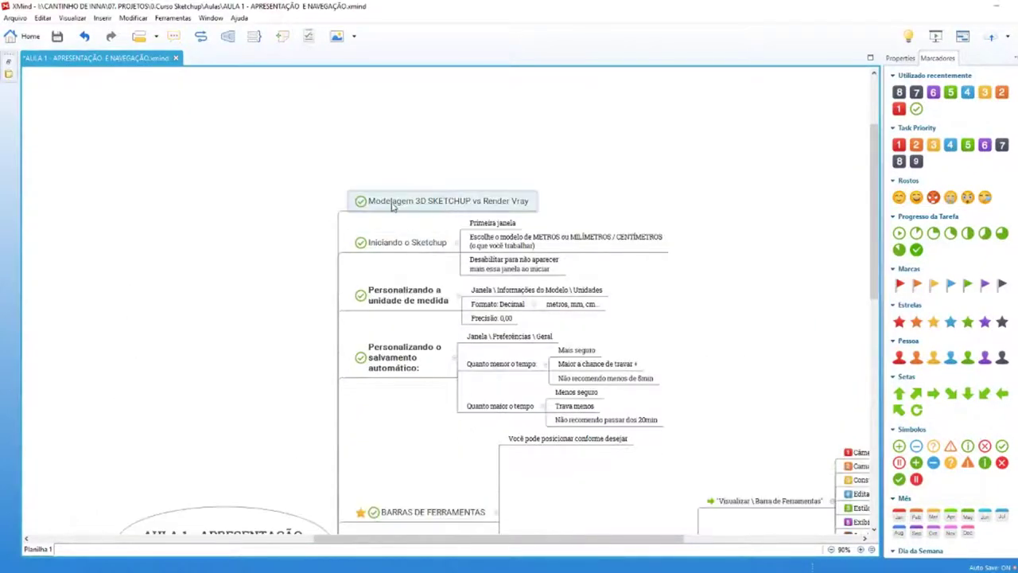
click(392, 205)
click(418, 247)
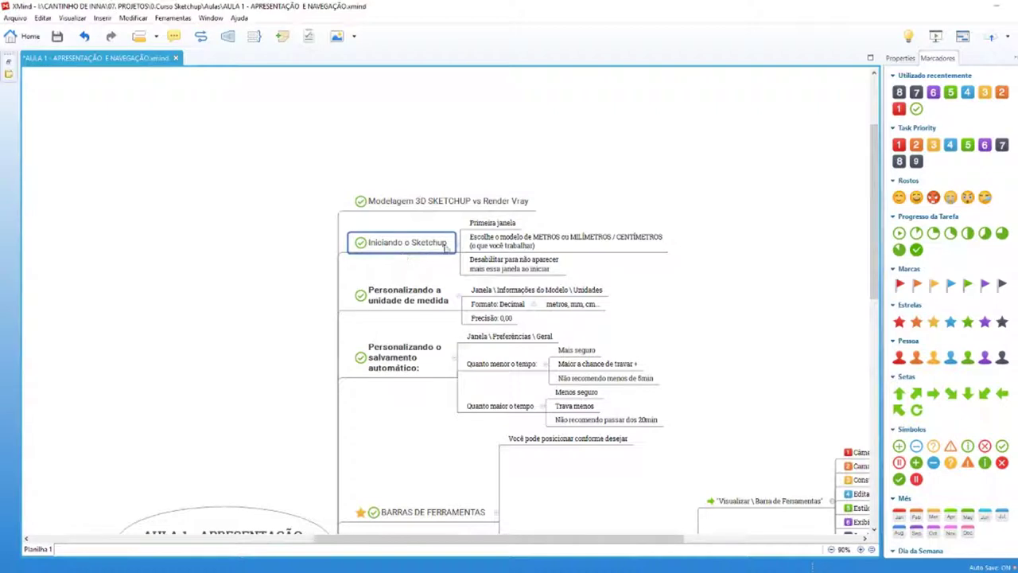
click(492, 224)
click(489, 238)
click(488, 266)
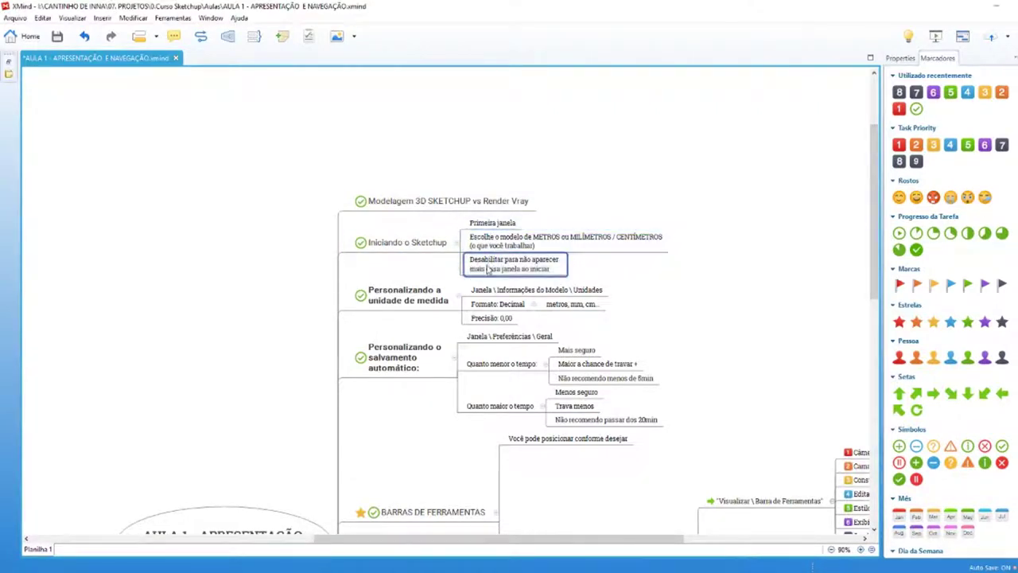
click(507, 247)
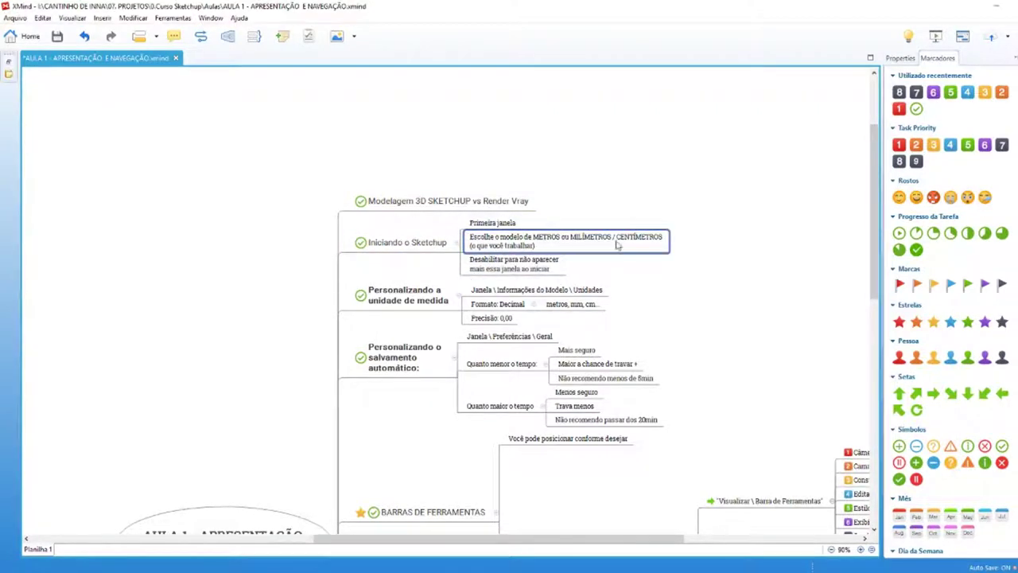
click(499, 267)
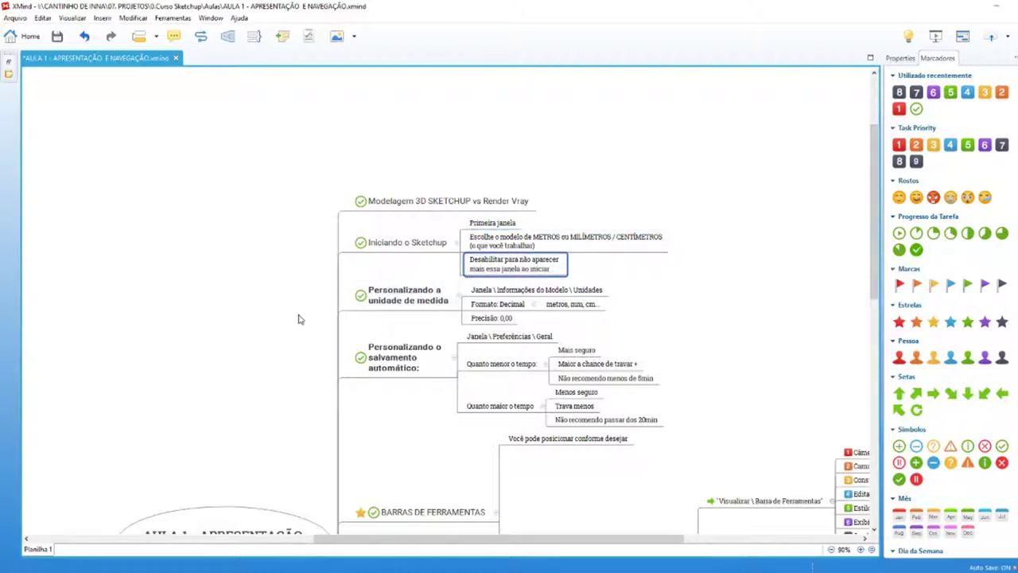
Review the unit customization, Decimal format, automatic saving and BARRAS DE FERRAMENTAS topics.
scroll(299, 319, down, 2)
click(404, 226)
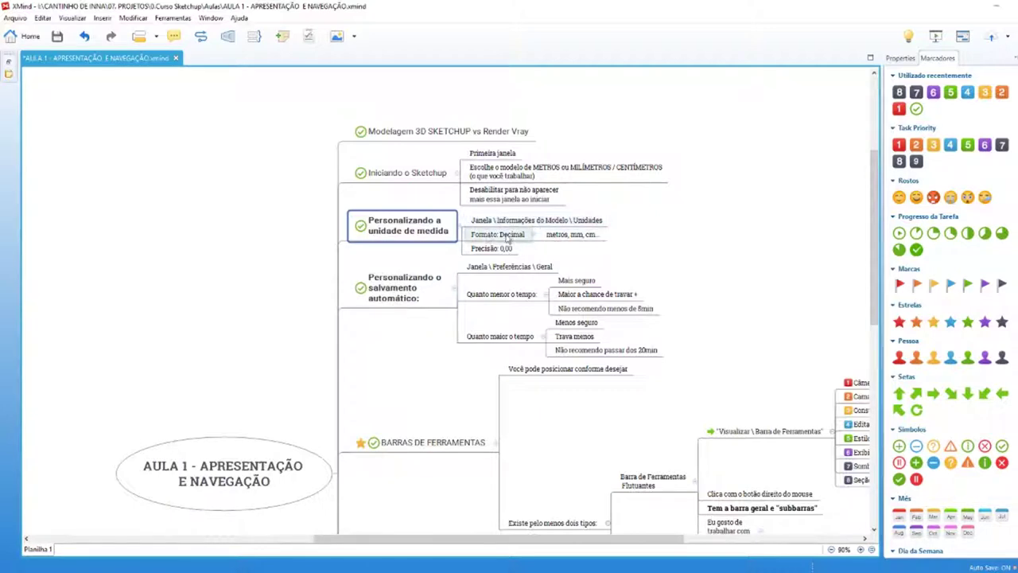
click(509, 238)
click(579, 237)
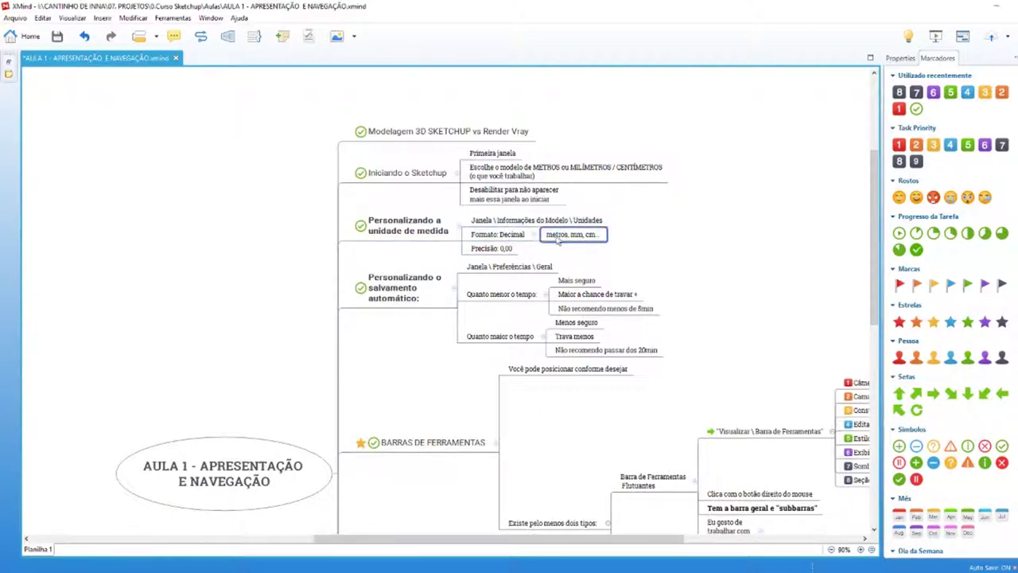
scroll(379, 305, down, 2)
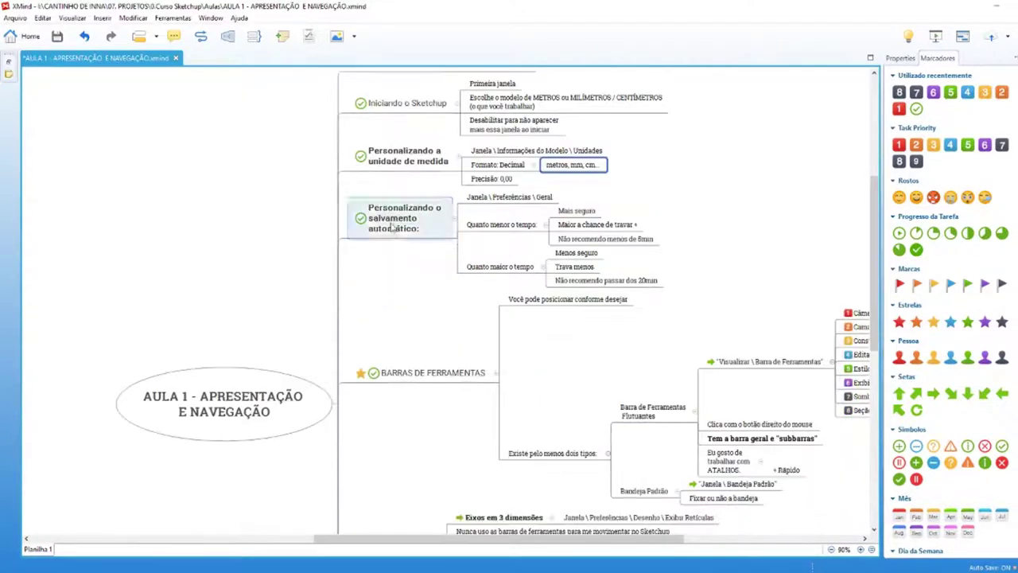
click(391, 228)
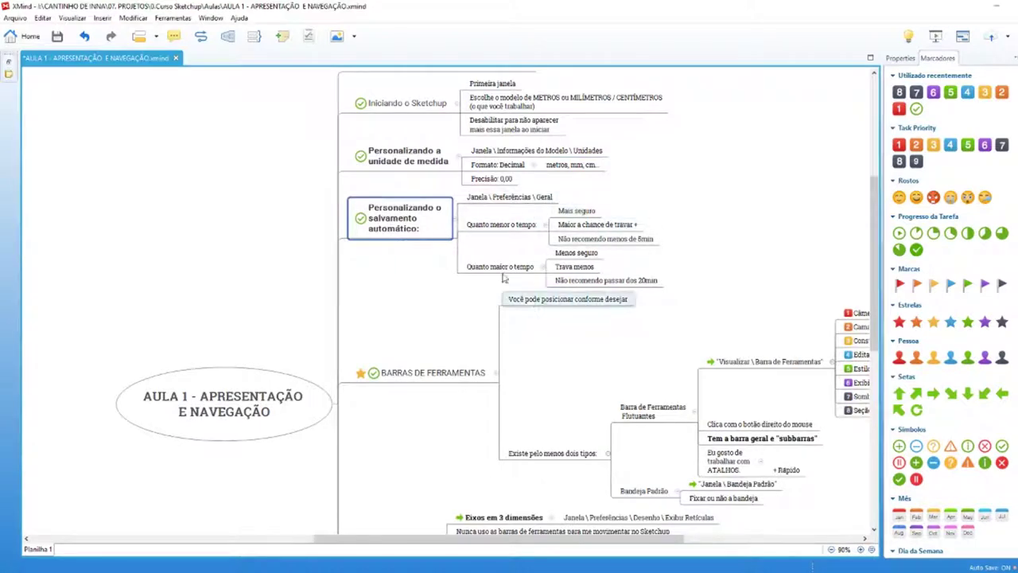
scroll(429, 324, down, 2)
click(429, 308)
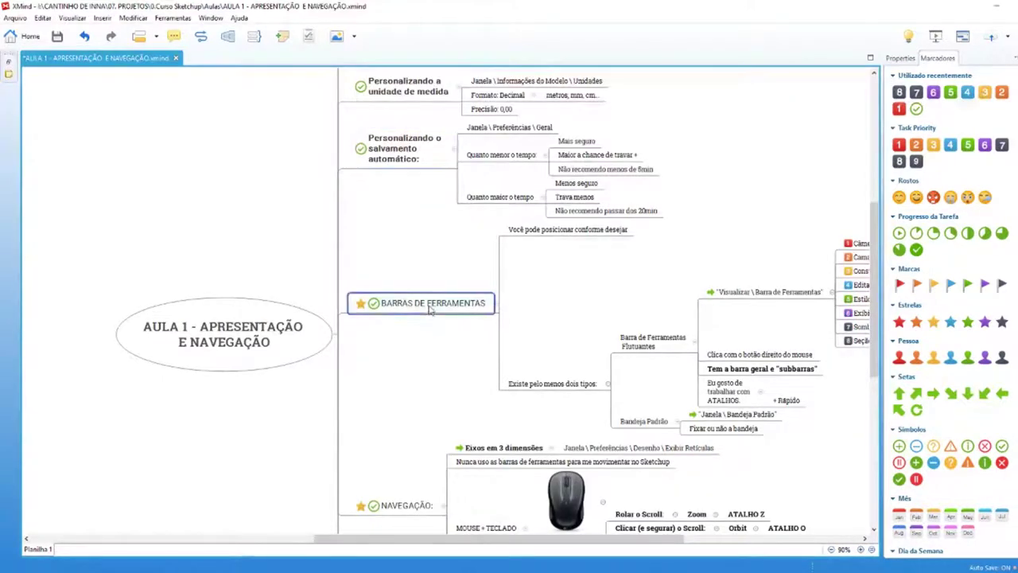
Box-select the eight toolbar subtopics Câmera to Seção, then bring up the Aula 1 folder.
scroll(429, 310, down, 2)
scroll(403, 522, up, 1)
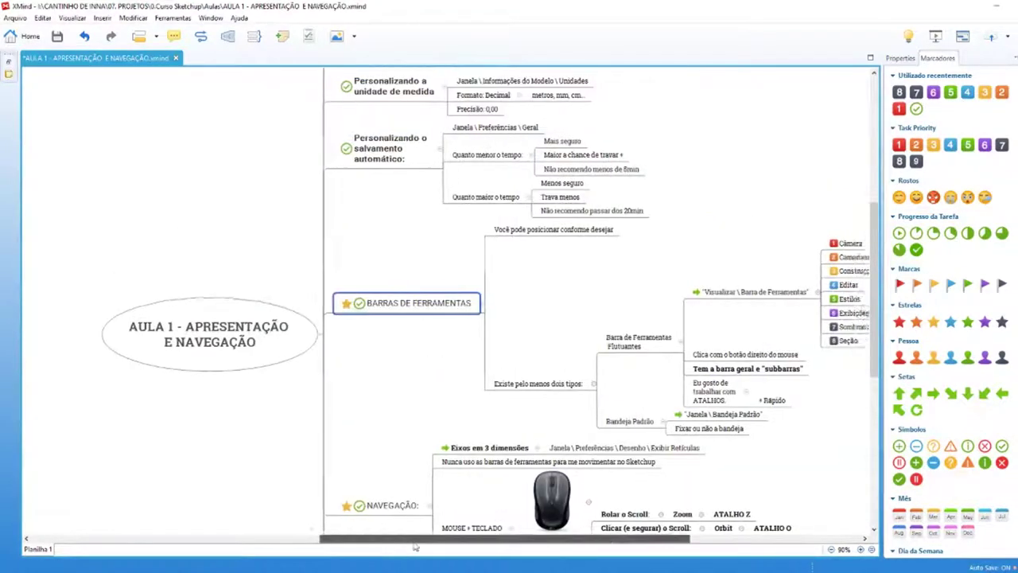
scroll(628, 414, right, 2)
drag(690, 393, 593, 257)
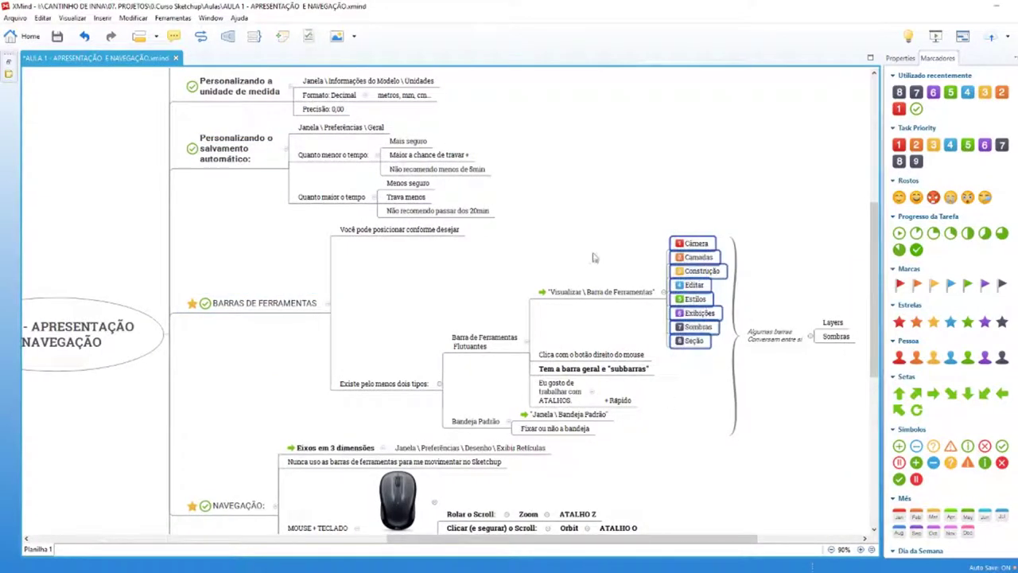
click(635, 383)
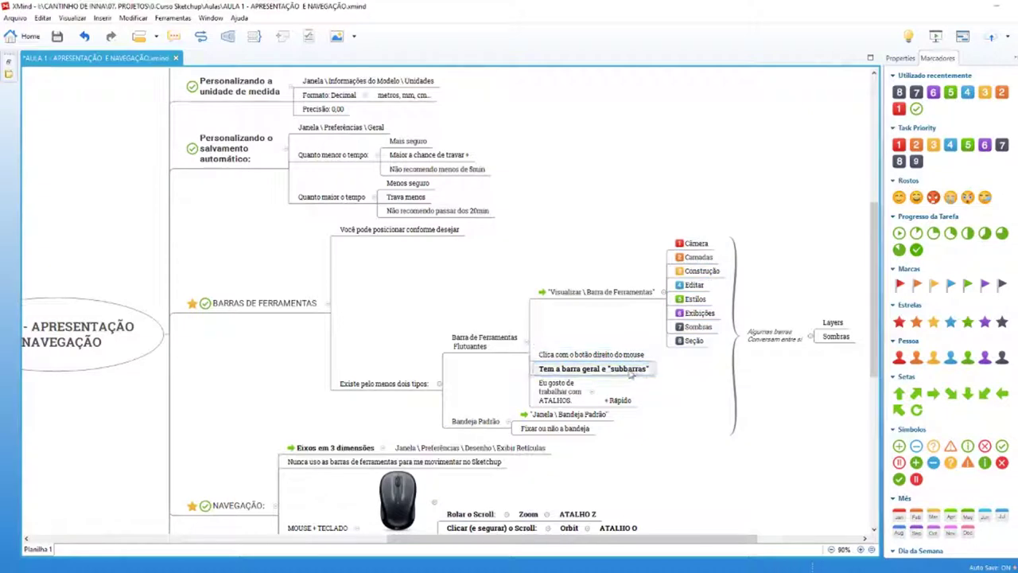
drag(680, 350, 667, 253)
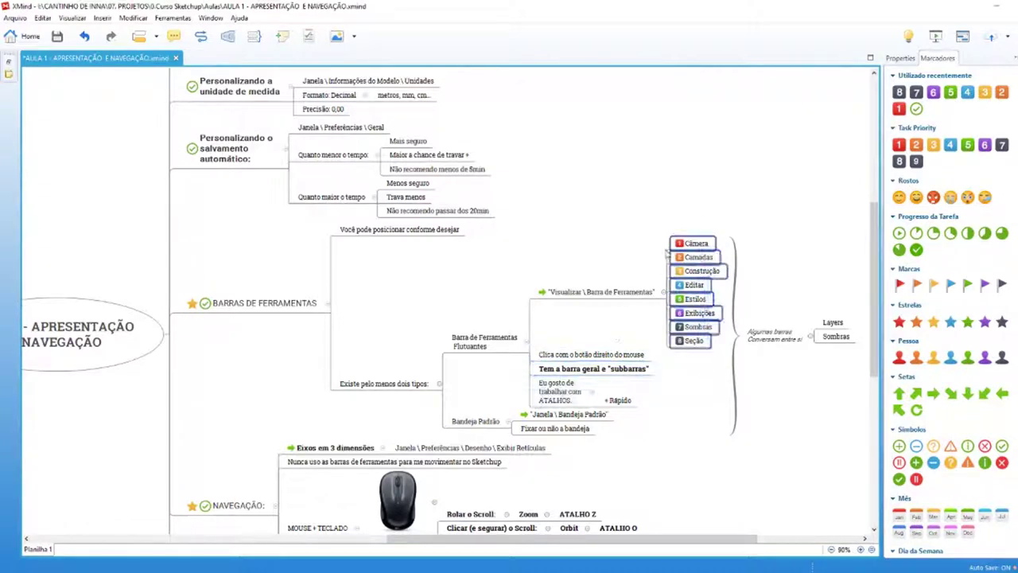
click(573, 395)
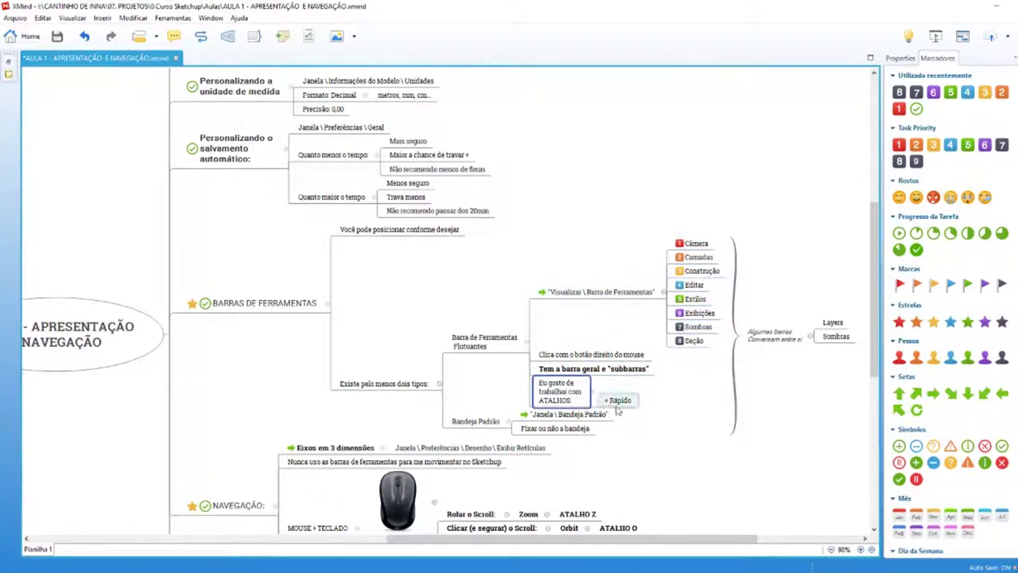
scroll(660, 466, down, 1)
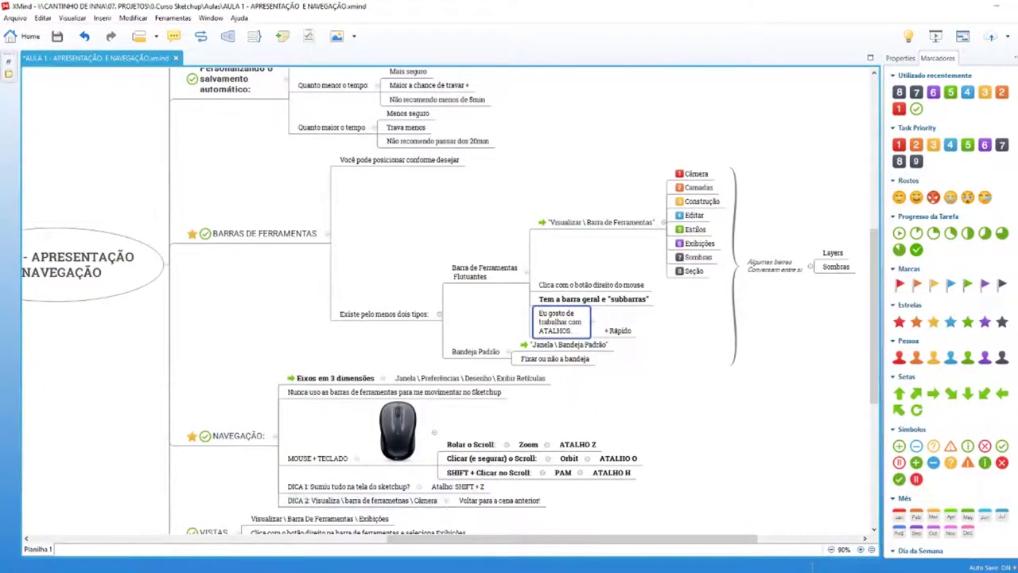
click(305, 529)
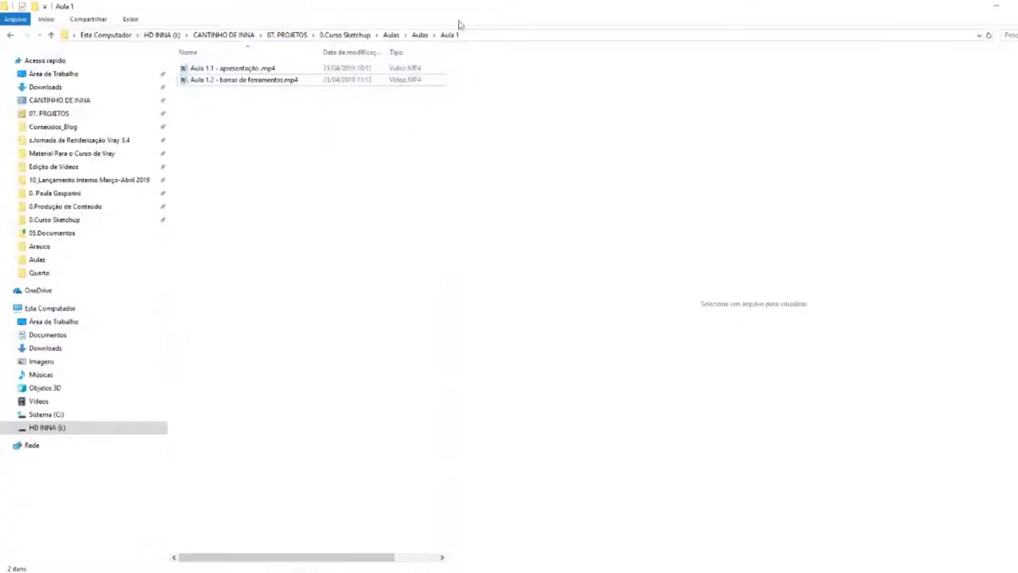
Go up to the Aulas folder, then return to the XMind lesson map.
click(390, 35)
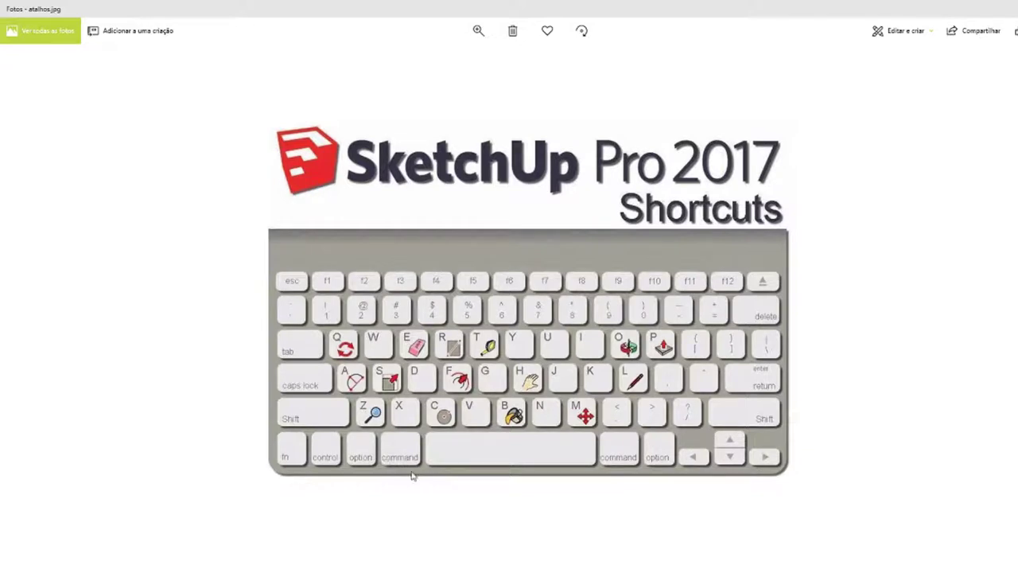
key(alt+Tab)
click(476, 351)
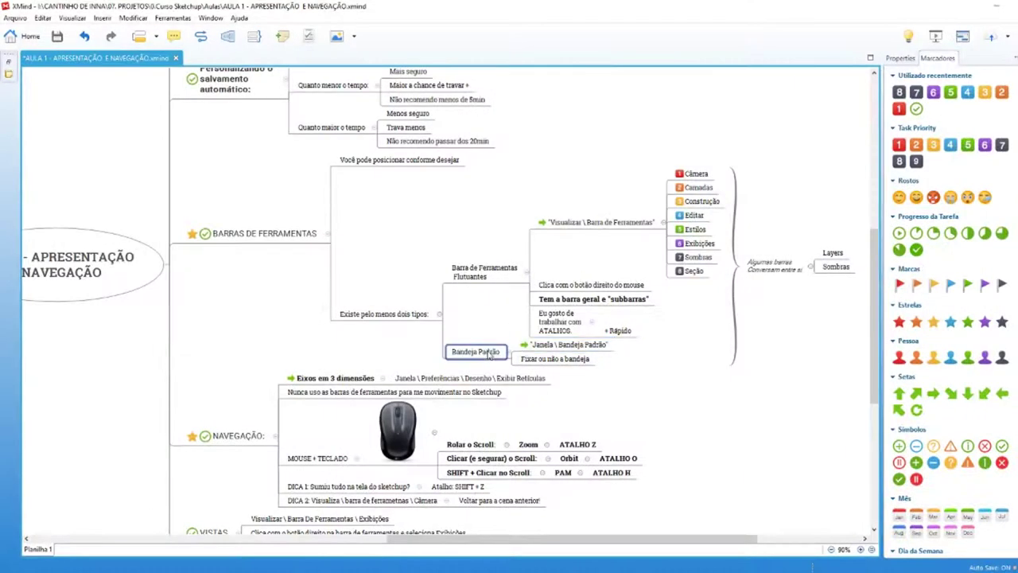
drag(585, 547, 553, 547)
scroll(417, 472, up, 2)
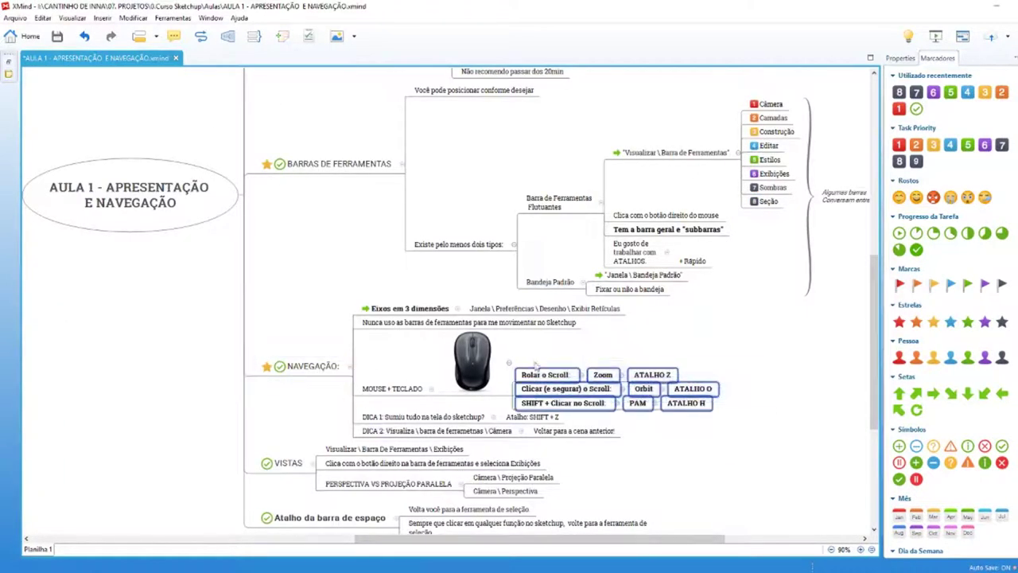
click(465, 370)
click(513, 416)
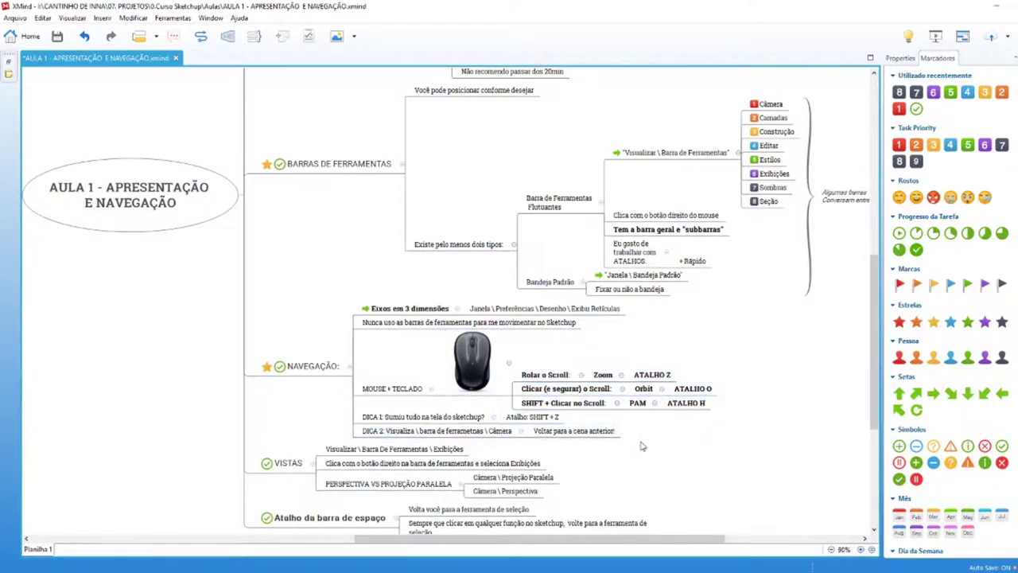
scroll(376, 411, down, 3)
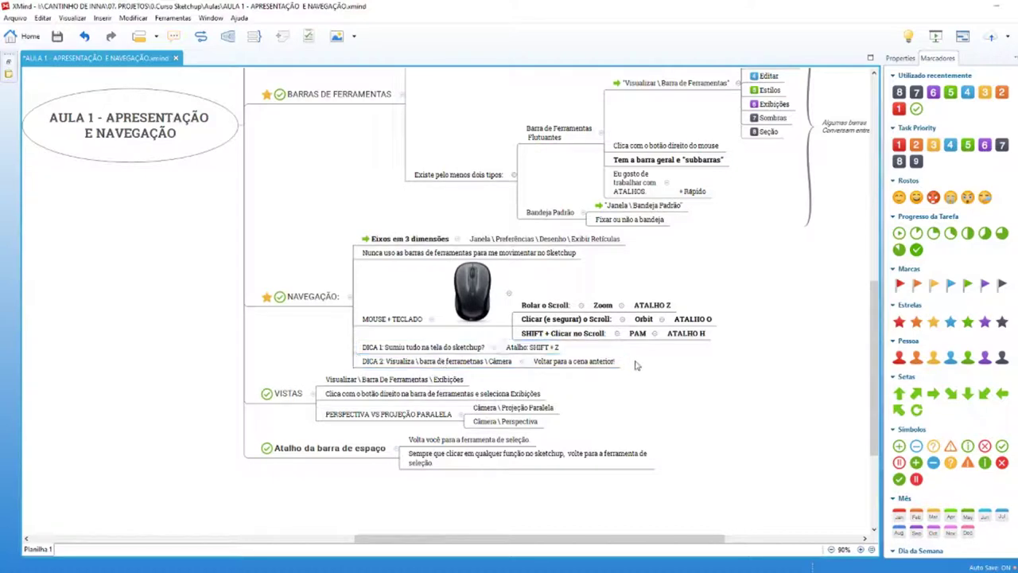
click(579, 365)
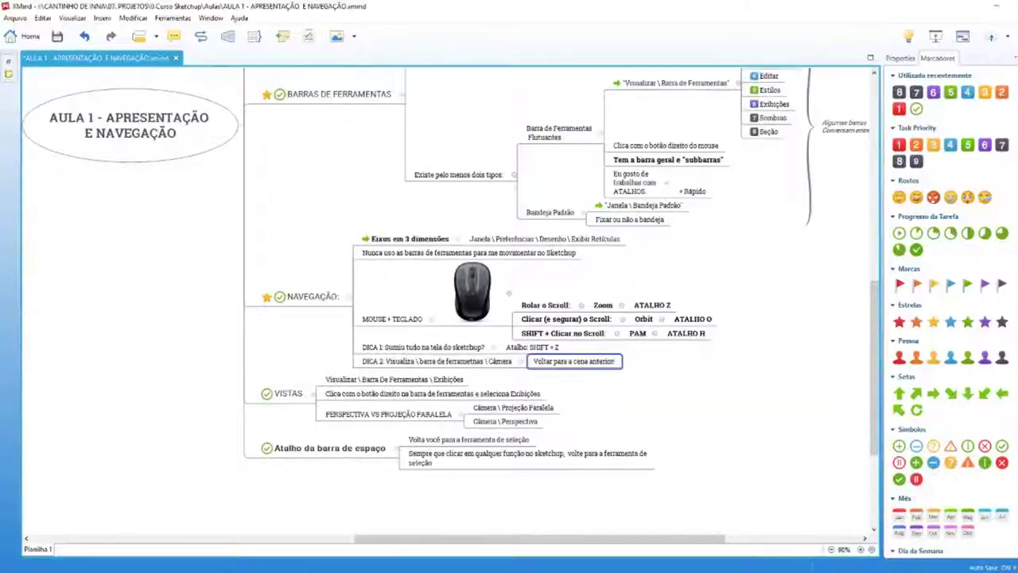
key(alt+Tab)
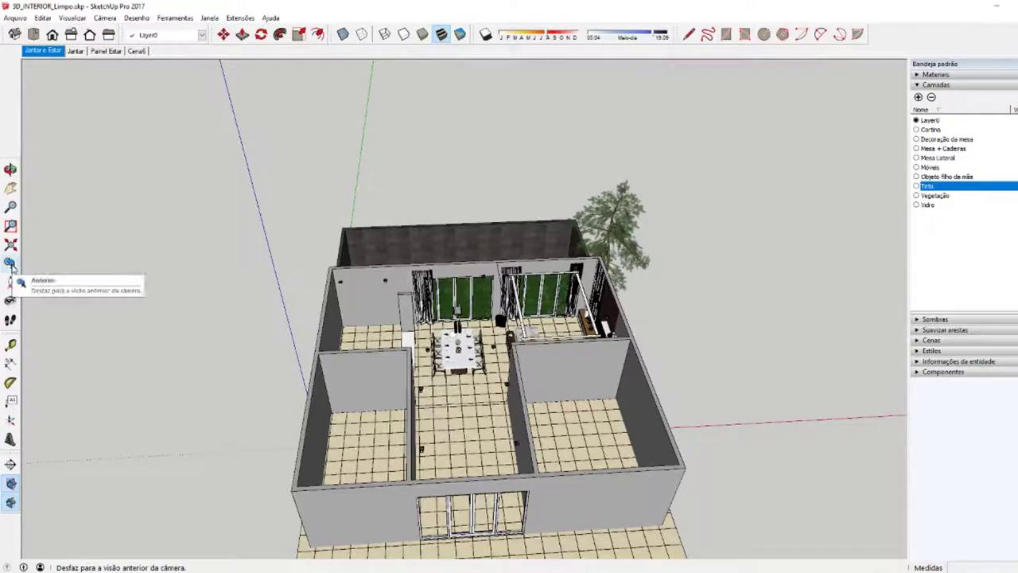
Bring XMind forward, box-select the VISTAS subtopics, then deselect and zoom out over the map.
click(999, 9)
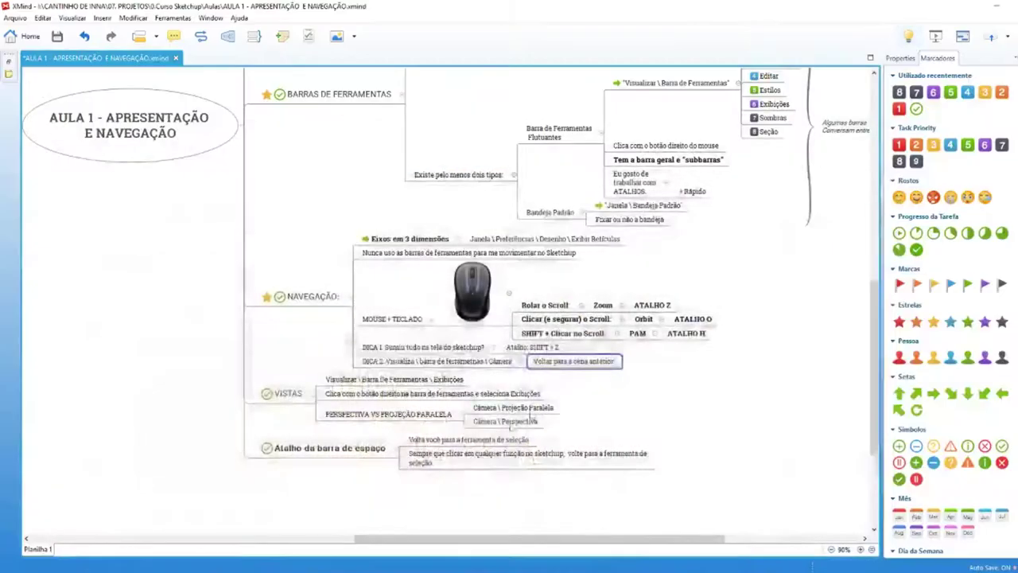
mouse_move(580, 430)
mouse_down()
mouse_move(358, 381)
mouse_move(253, 374)
mouse_up()
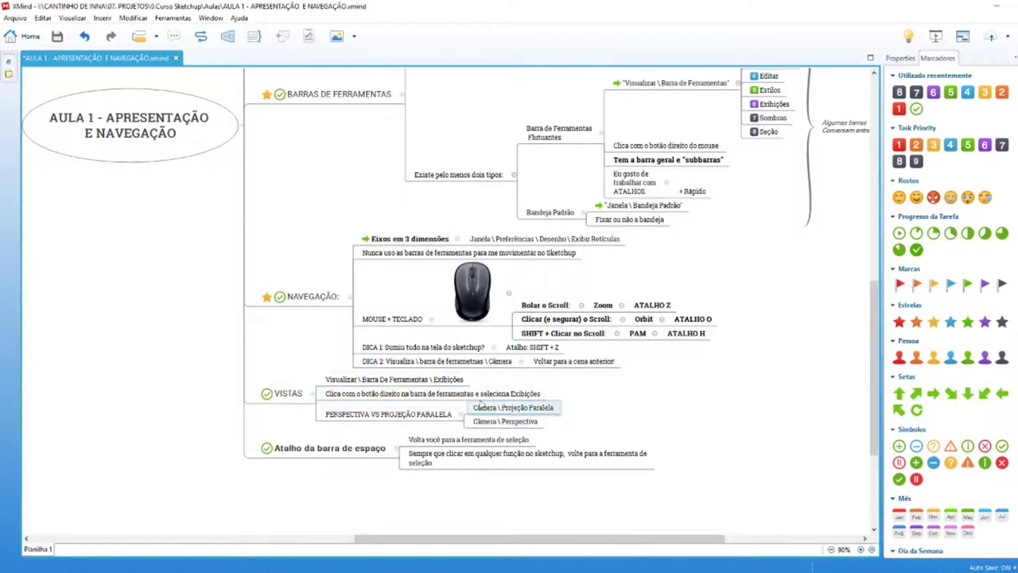
click(469, 394)
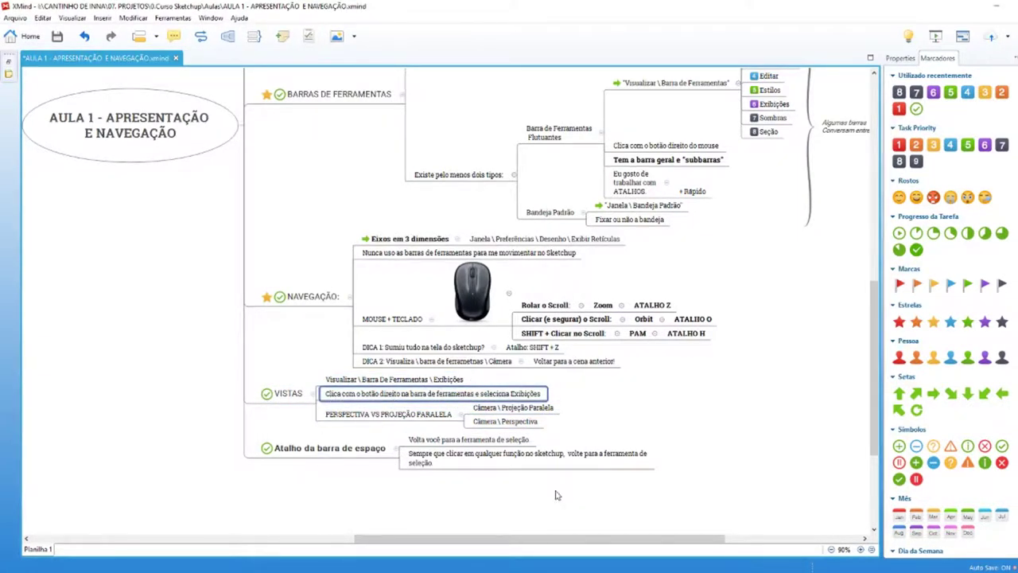
click(494, 494)
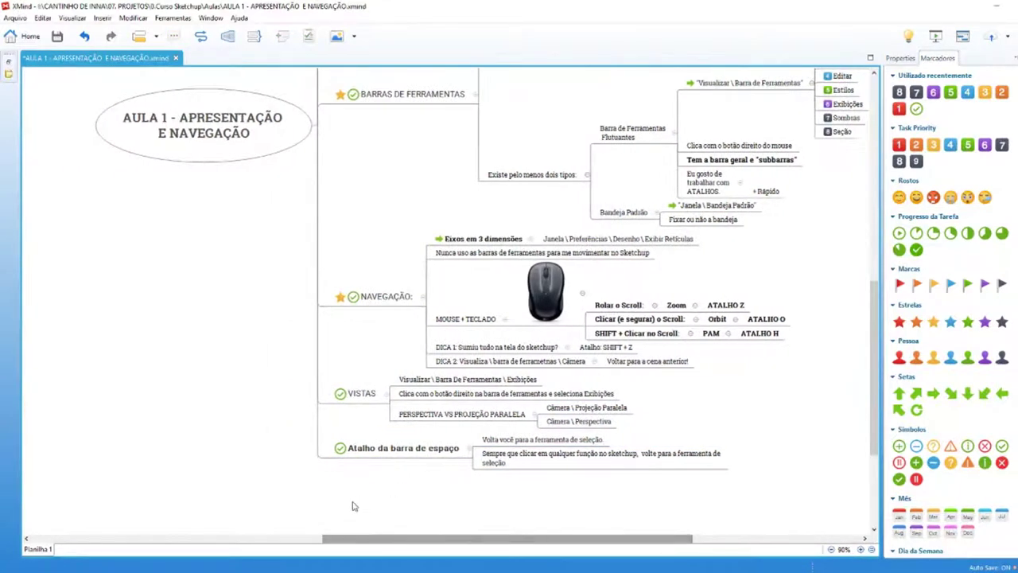
ctrl+scroll(356, 506, down, 4)
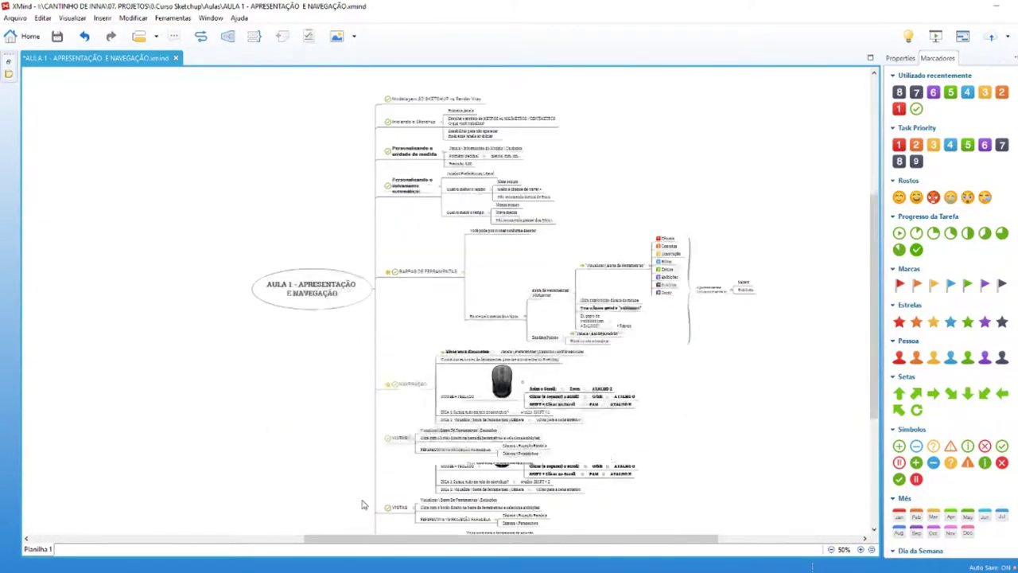